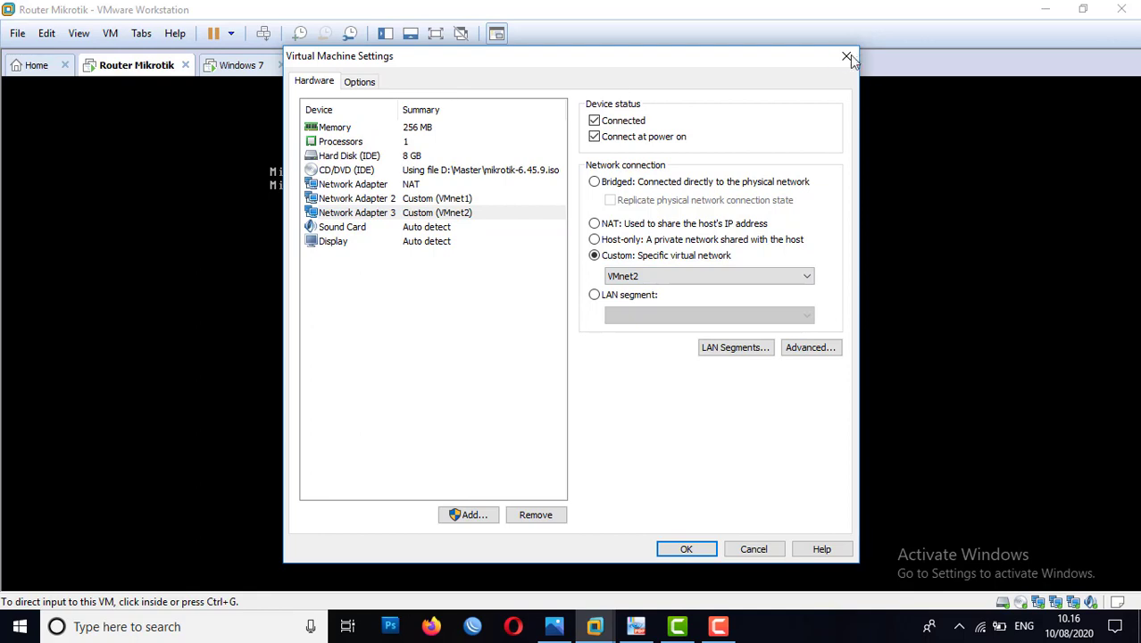
# Step: Check which virtual network the Windows 7 machine's network adapter uses, then leave its settings unmodified
pyautogui.click(846, 55)
pyautogui.click(241, 68)
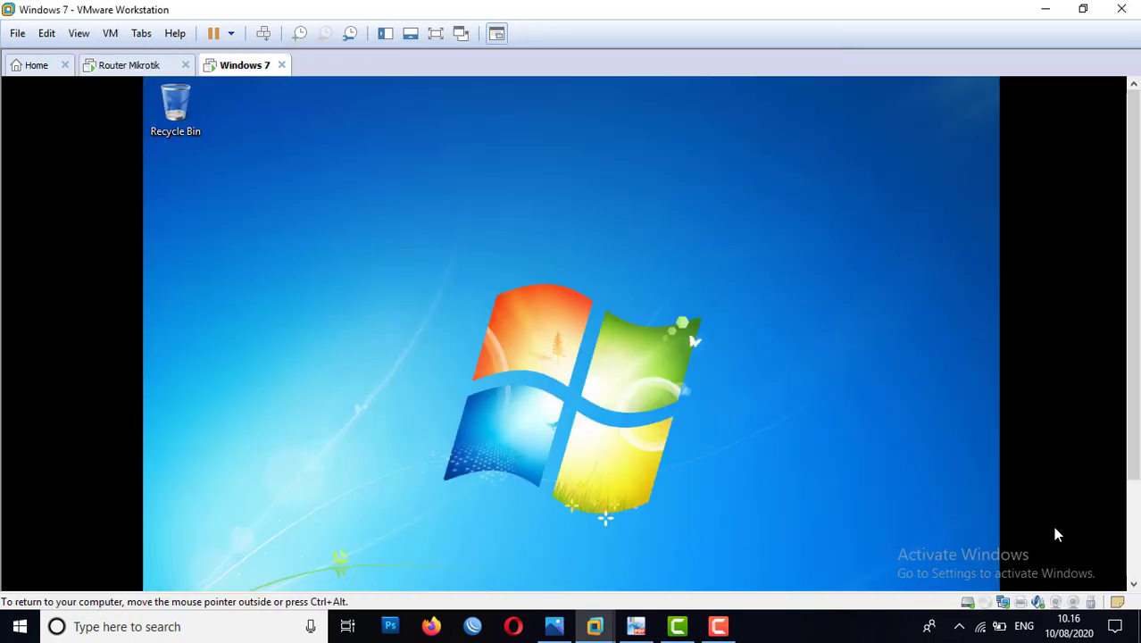
pyautogui.rightClick(1007, 606)
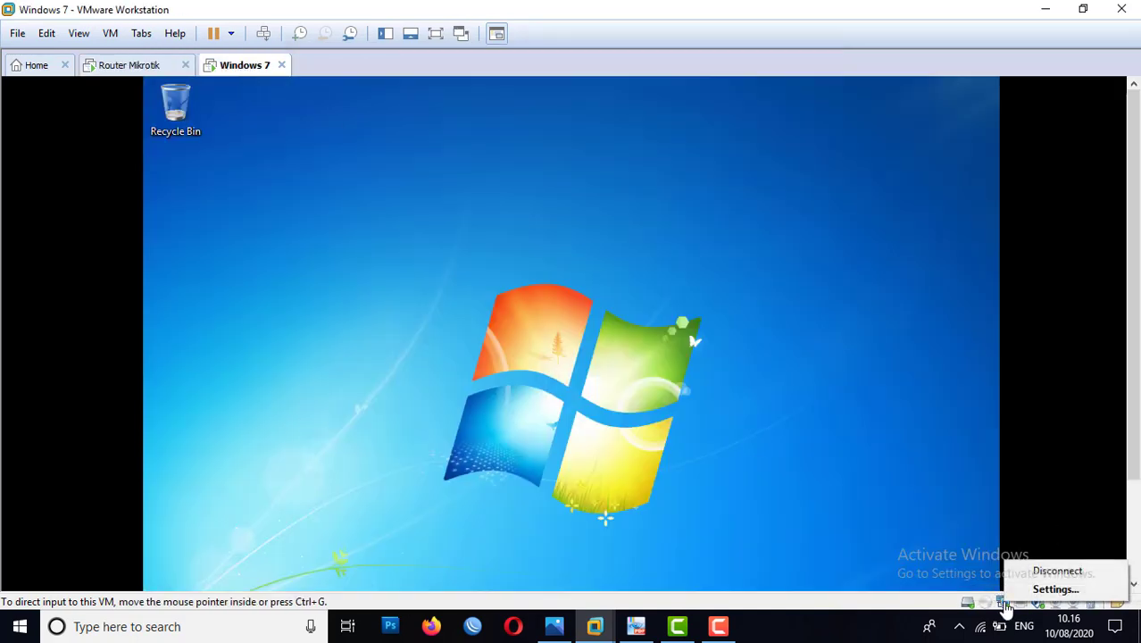
pyautogui.click(1036, 588)
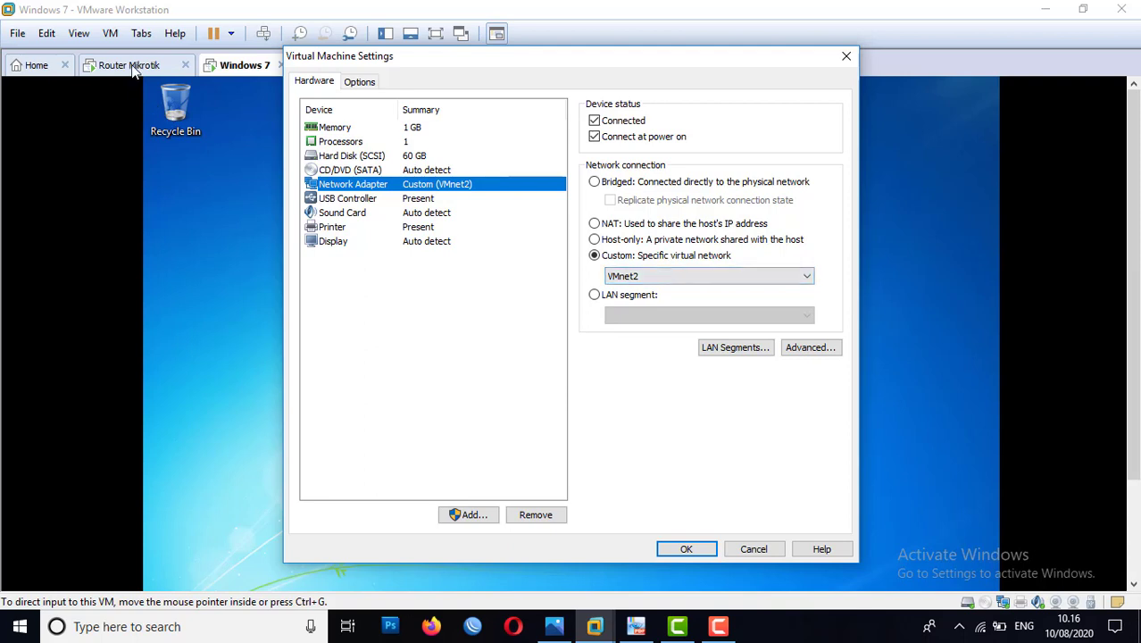
pyautogui.click(645, 279)
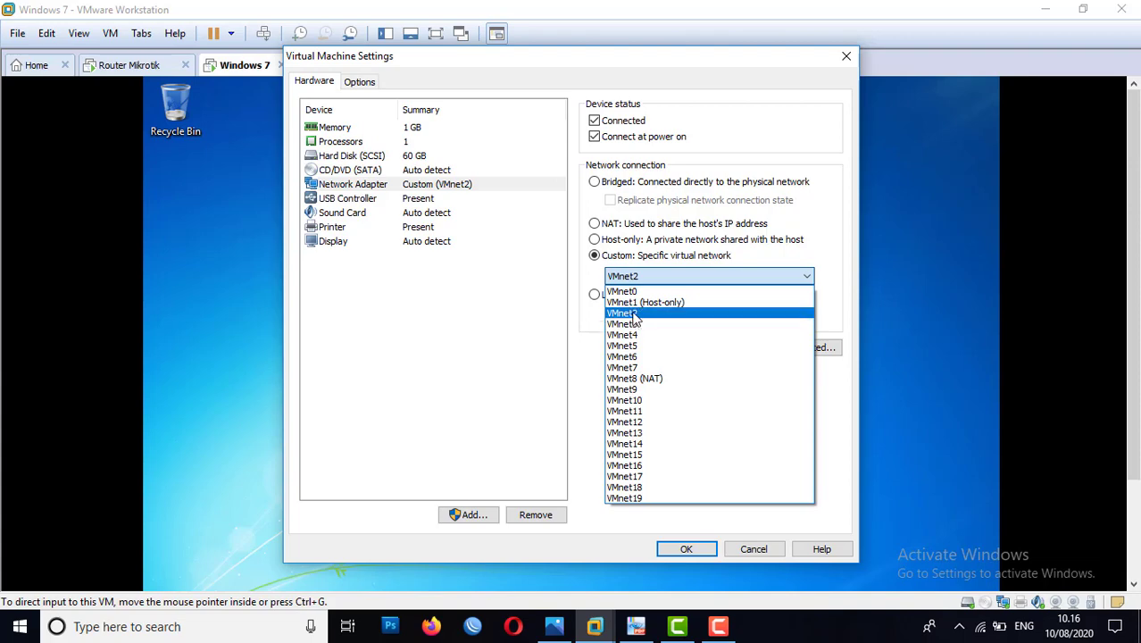
pyautogui.click(547, 336)
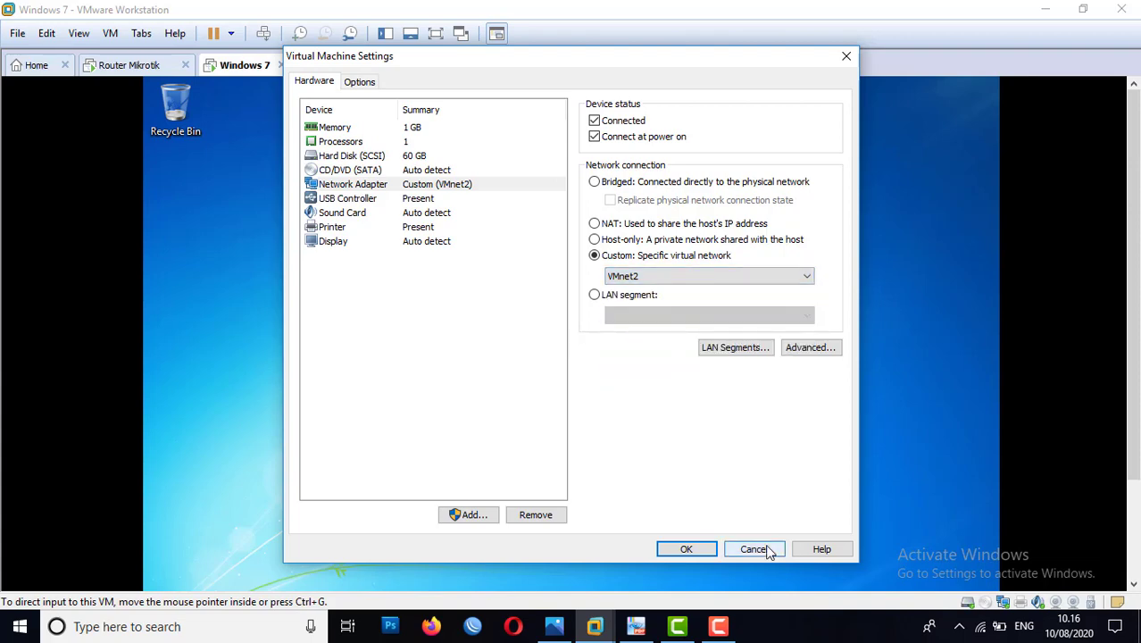
pyautogui.click(755, 550)
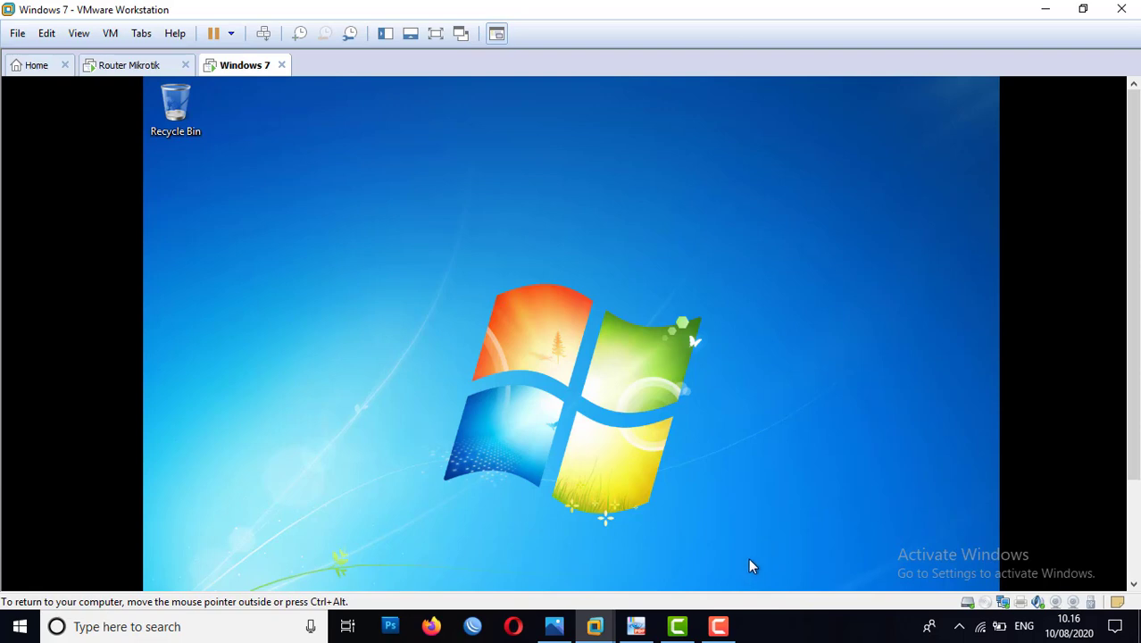
# Step: Switch to PDF-XChange Viewer and find the page with the "LAB – Protecting Our Router" network diagram
pyautogui.click(636, 626)
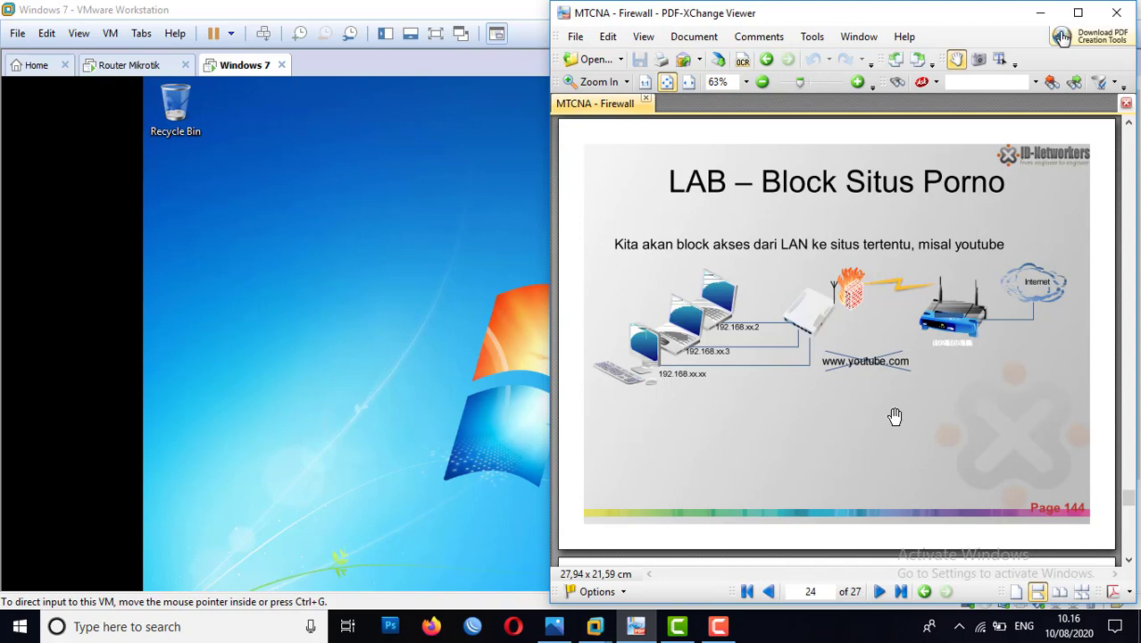
pyautogui.scroll(9, 894, 416)
pyautogui.scroll(6, 895, 416)
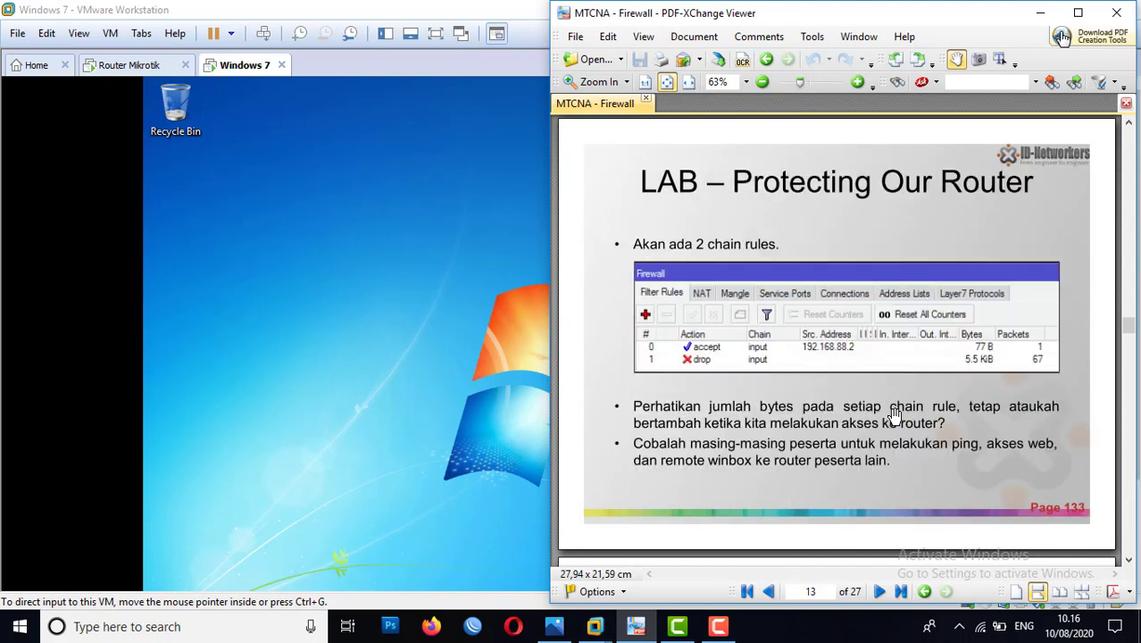
pyautogui.scroll(-1, 895, 416)
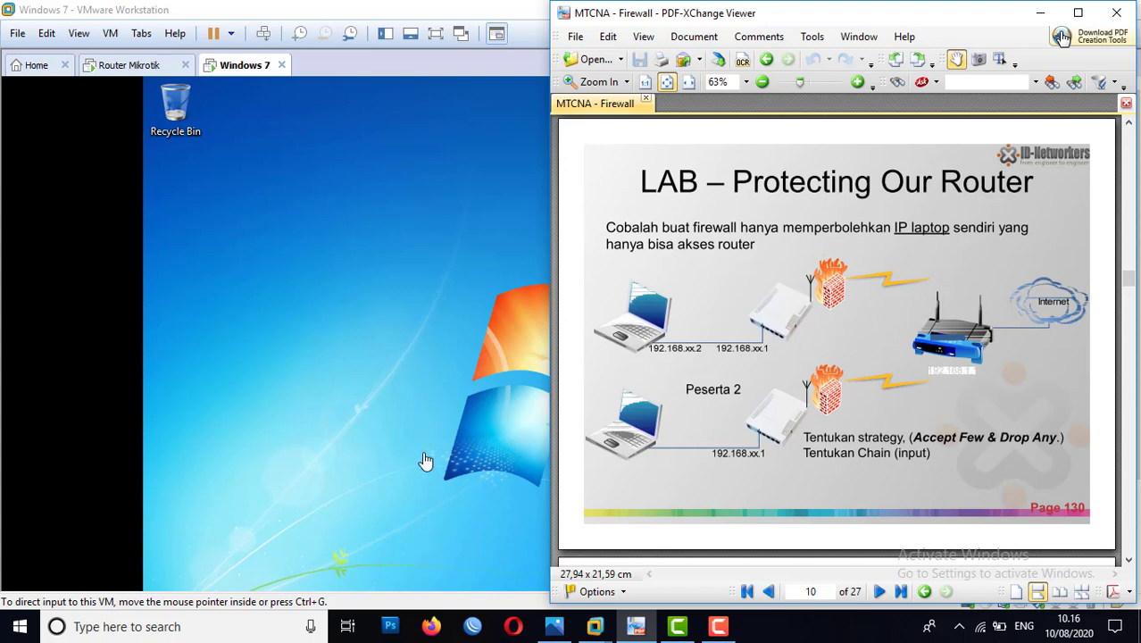
# Step: Launch WinBox and open the host computer's list of network adapters from its network settings
pyautogui.click(474, 629)
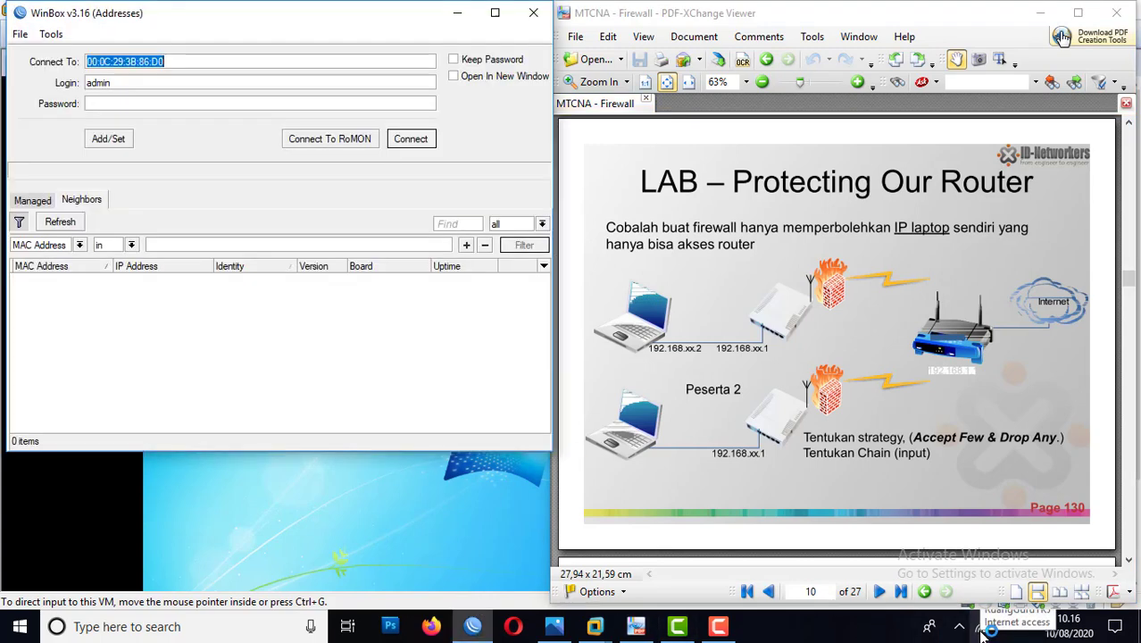
pyautogui.rightClick(982, 630)
pyautogui.click(863, 332)
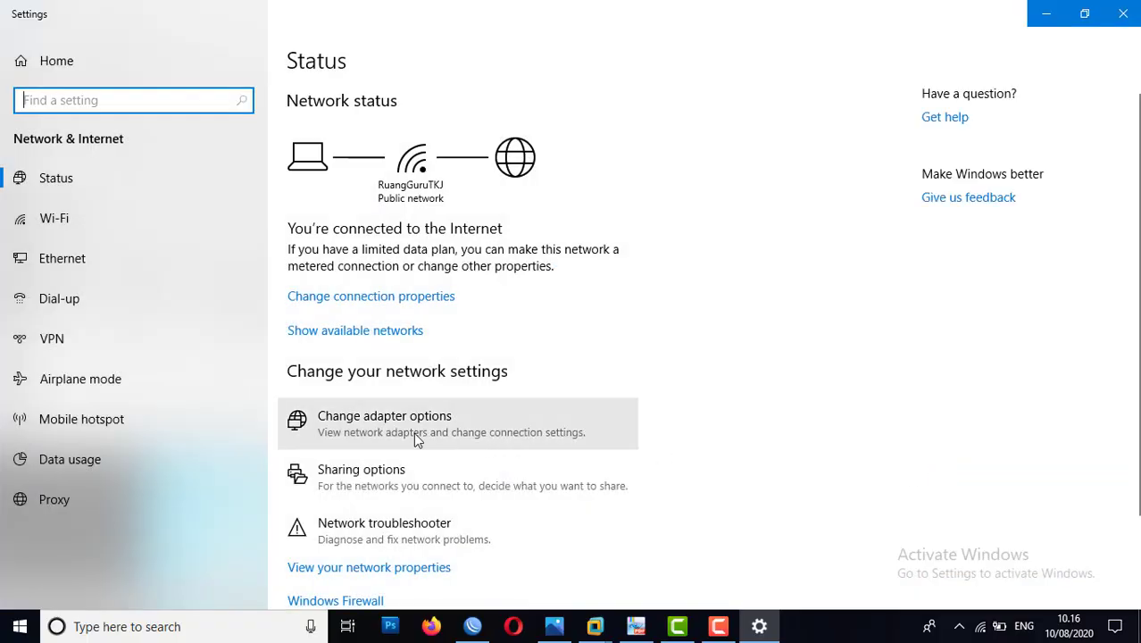
pyautogui.click(415, 438)
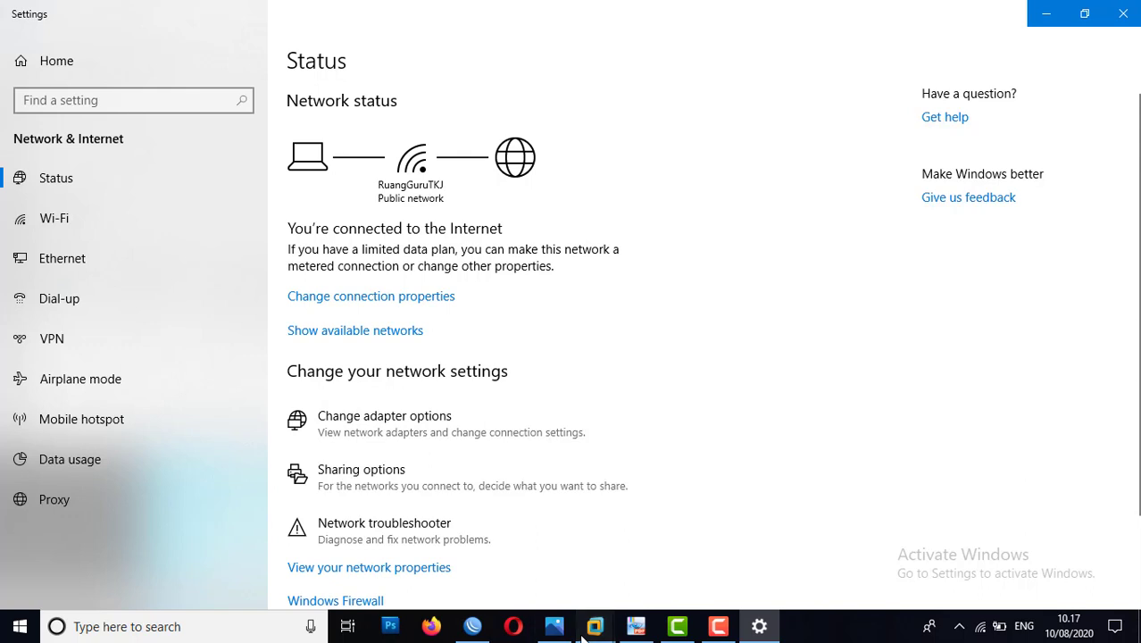
# Step: Switch to the Router Mikrotik machine in VMware Workstation and log in to its console as admin with a blank password
pyautogui.moveTo(588, 632)
pyautogui.click(518, 541)
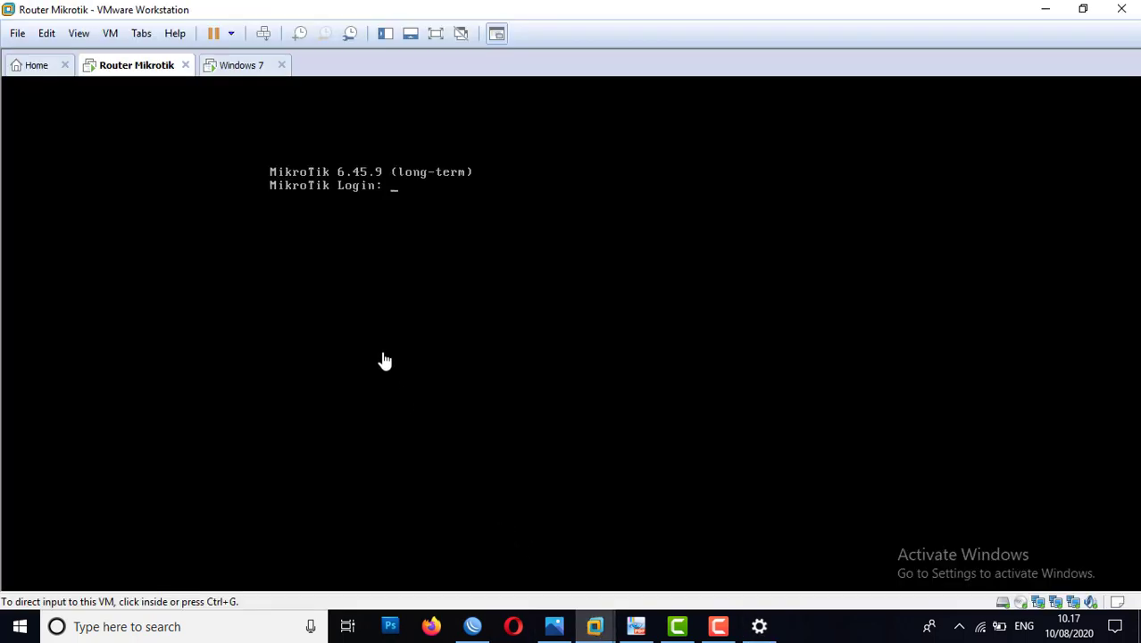
pyautogui.write('admin')
pyautogui.press('Return')
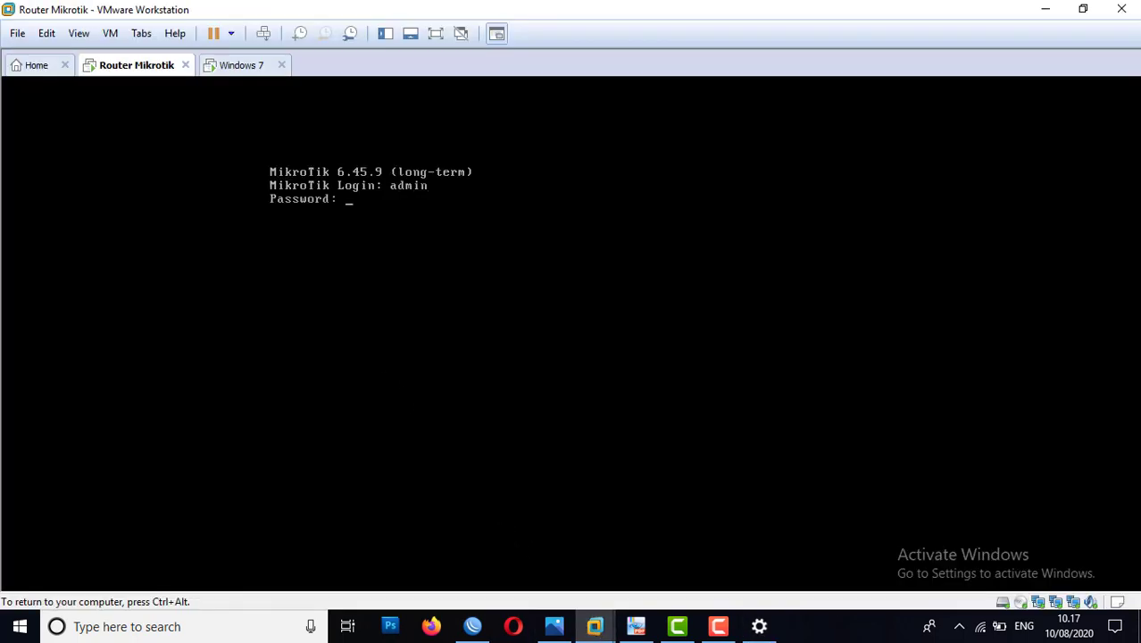
pyautogui.press('Return')
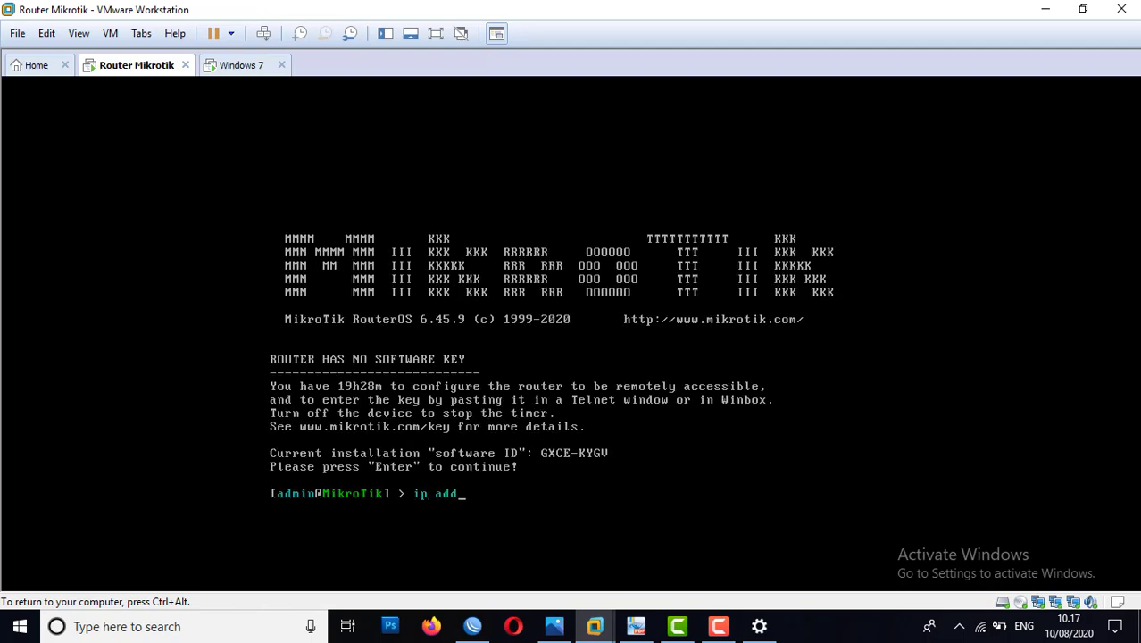
# Step: List the router's addresses with "ip address print" and compare them with the Topologi Firewall.jpg diagram
pyautogui.write('ip add')
pyautogui.press('Tab')
pyautogui.write('prin')
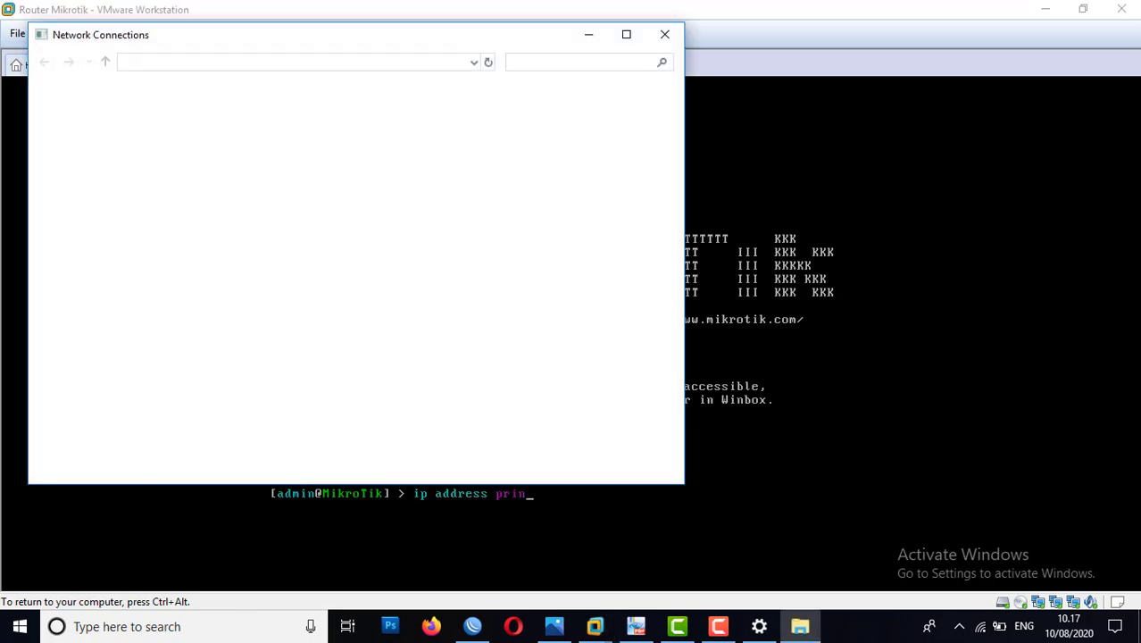
pyautogui.press('Return')
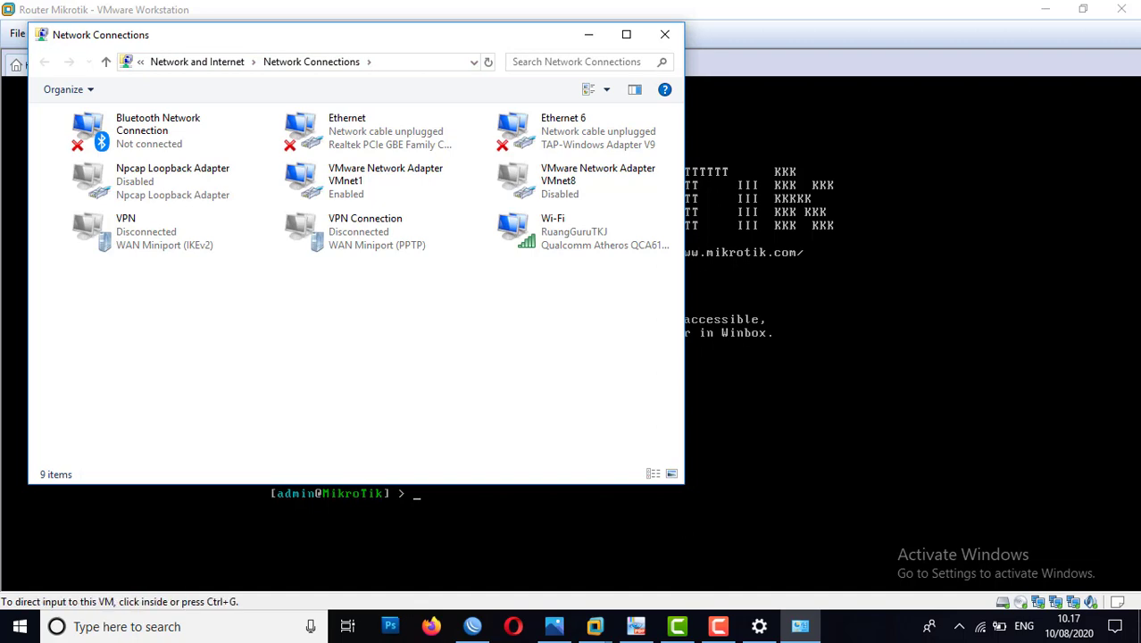
pyautogui.click(589, 34)
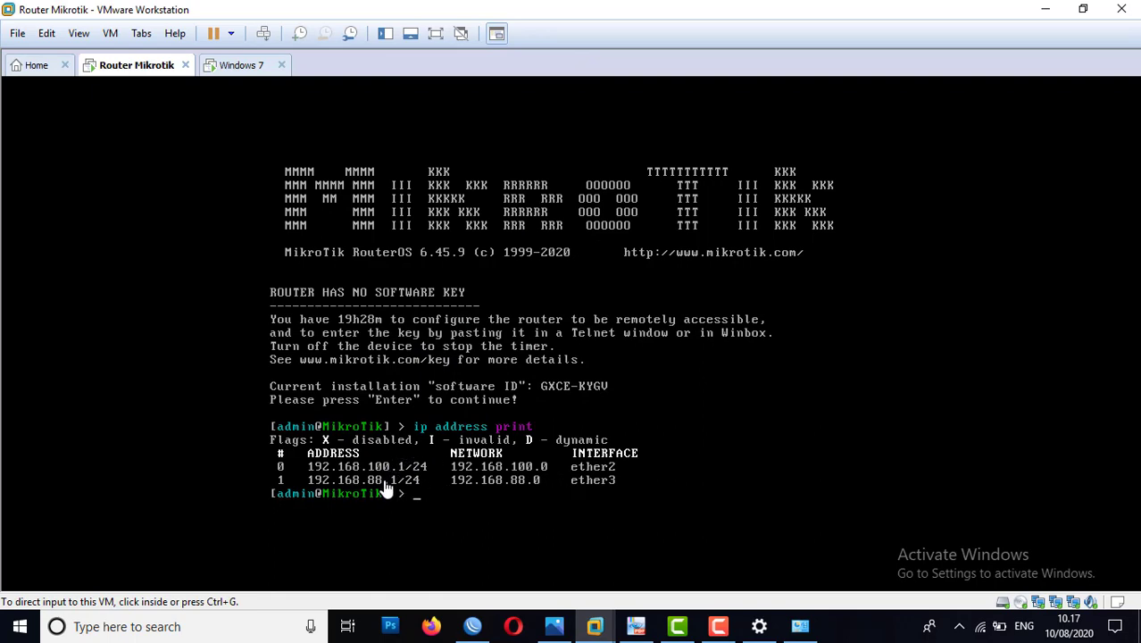
pyautogui.click(557, 616)
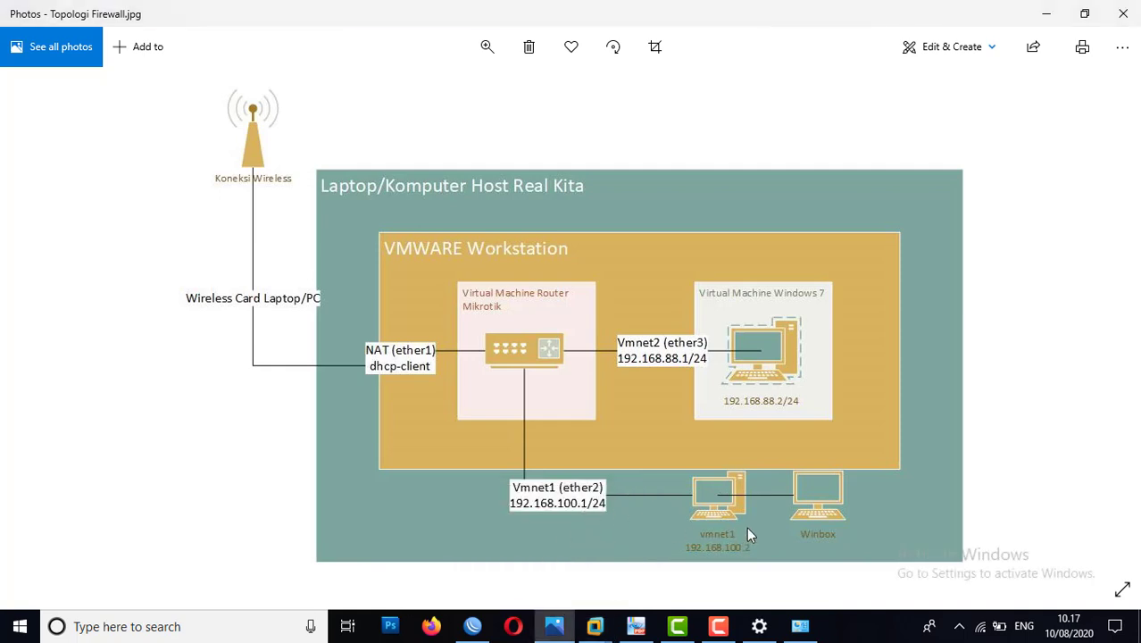
pyautogui.click(1048, 15)
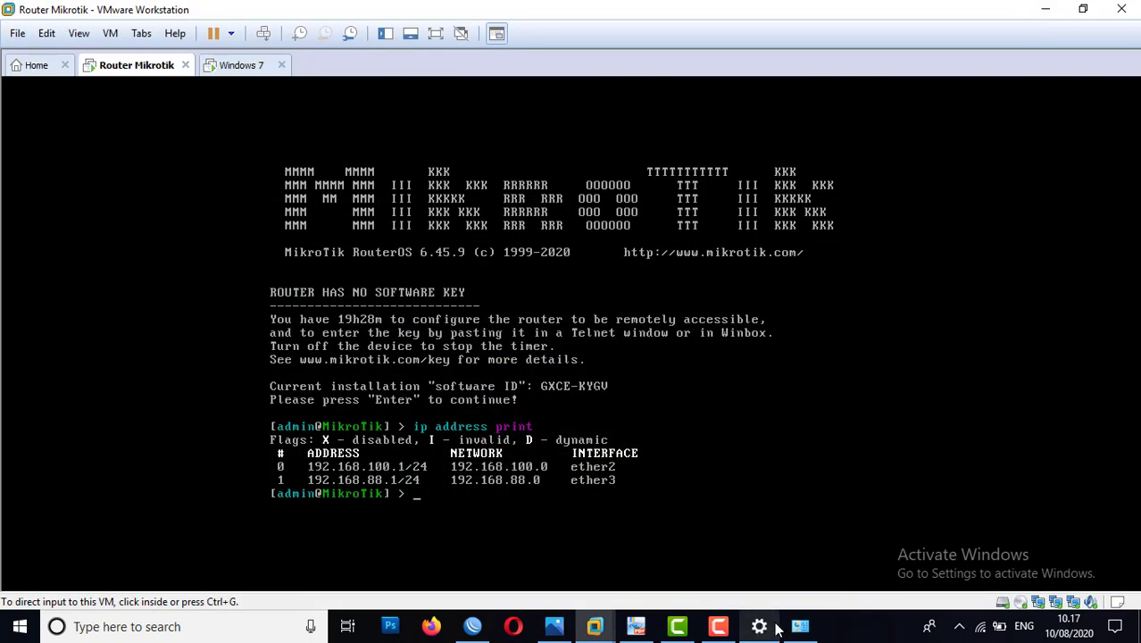
# Step: Check the IPv4 details of the host's VMware Network Adapter VMnet1, then close the Network Connections window
pyautogui.moveTo(800, 626)
pyautogui.click(777, 558)
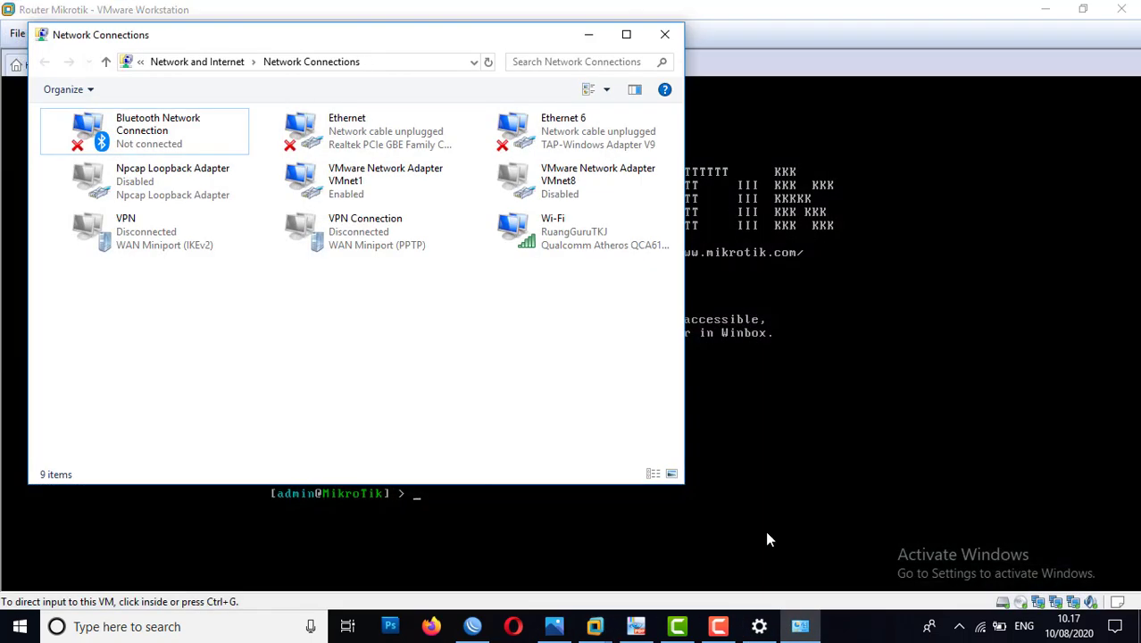
pyautogui.click(343, 185)
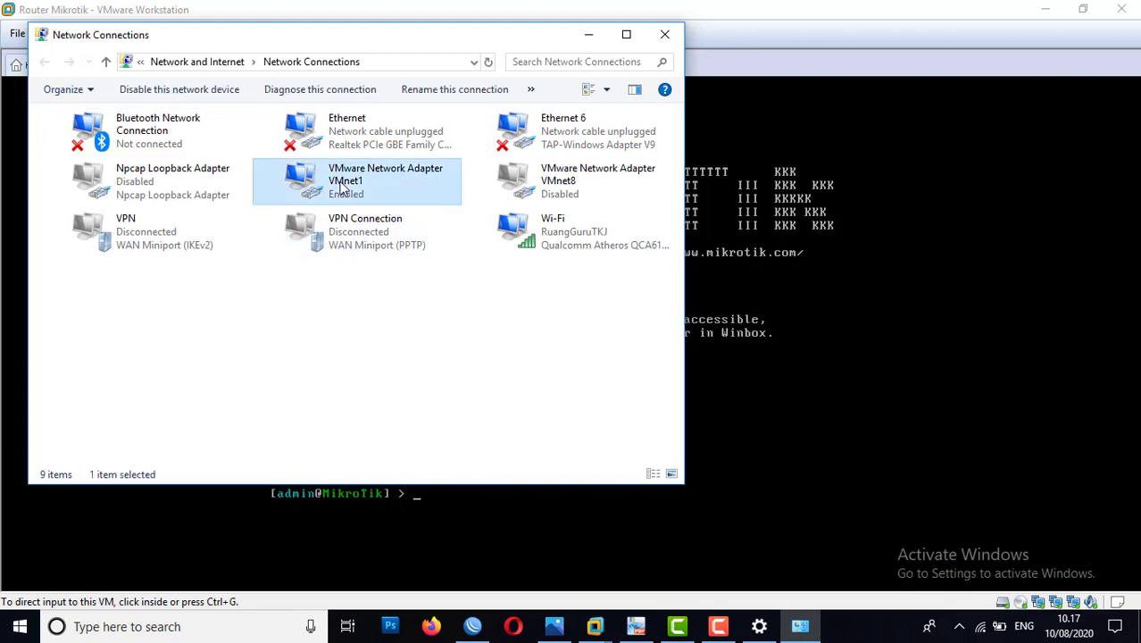
pyautogui.doubleClick(343, 186)
pyautogui.click(502, 308)
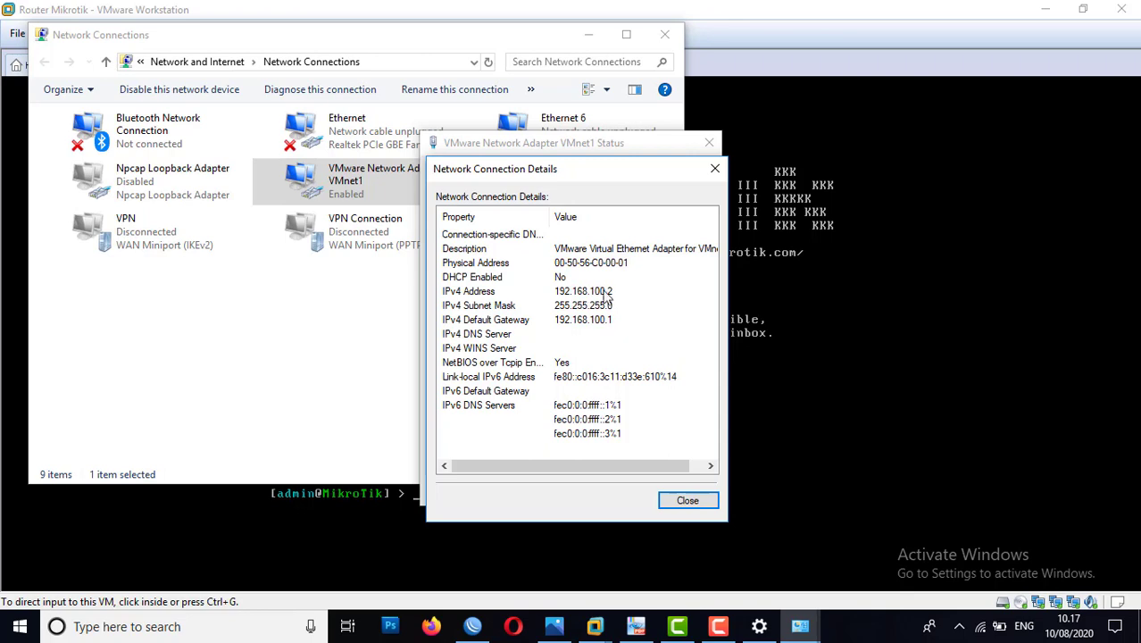
pyautogui.click(715, 169)
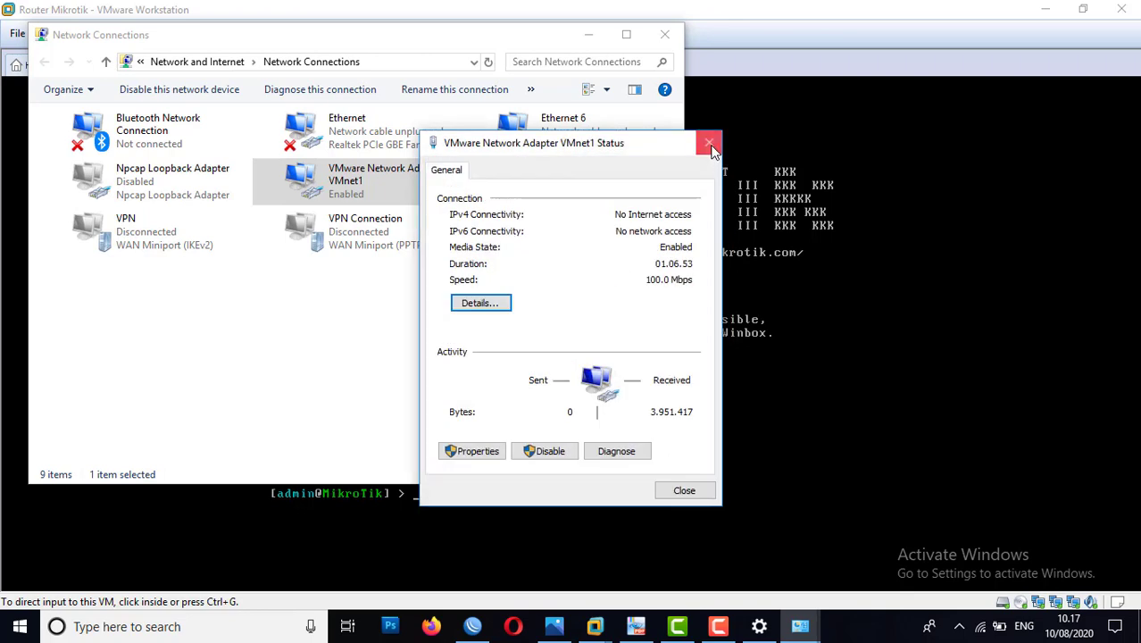
pyautogui.click(710, 143)
pyautogui.click(665, 35)
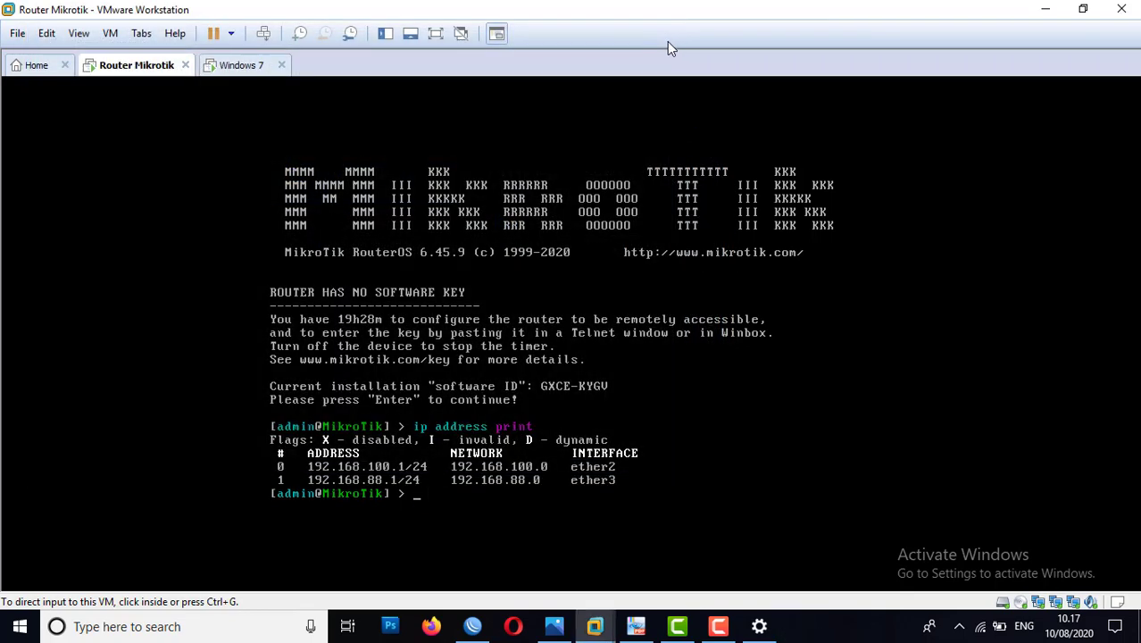
# Step: Switch to WinBox, connect to the MikroTik neighbor with MAC address 00:0C:29:3B:86:D0 as admin, and dismiss the RouterOS welcome message
pyautogui.click(1094, 9)
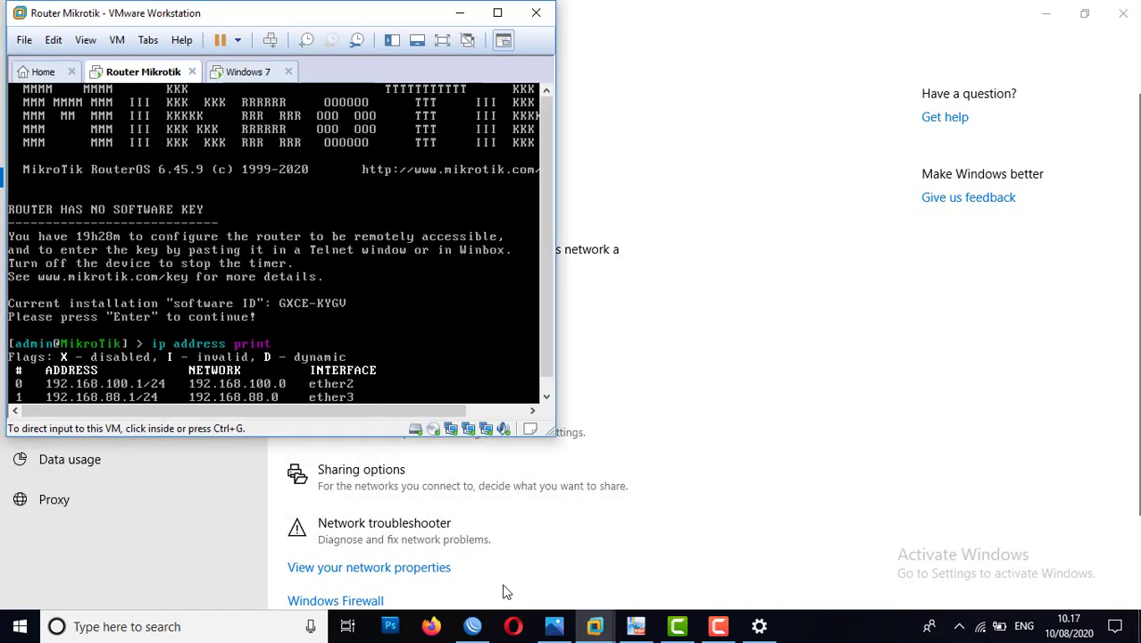
pyautogui.click(482, 623)
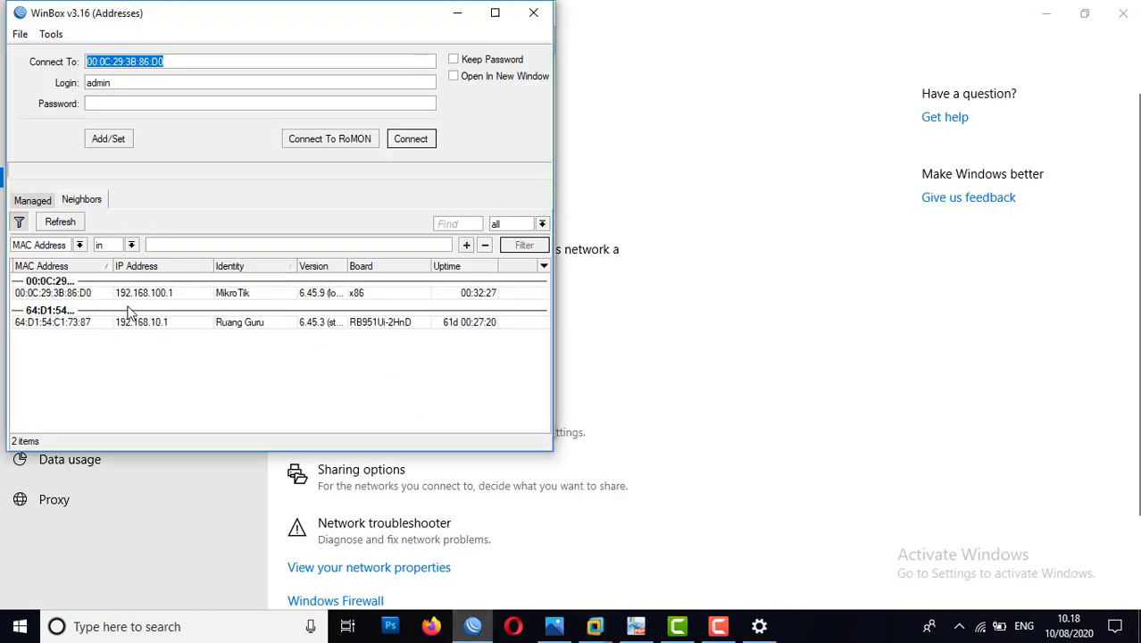
pyautogui.click(36, 293)
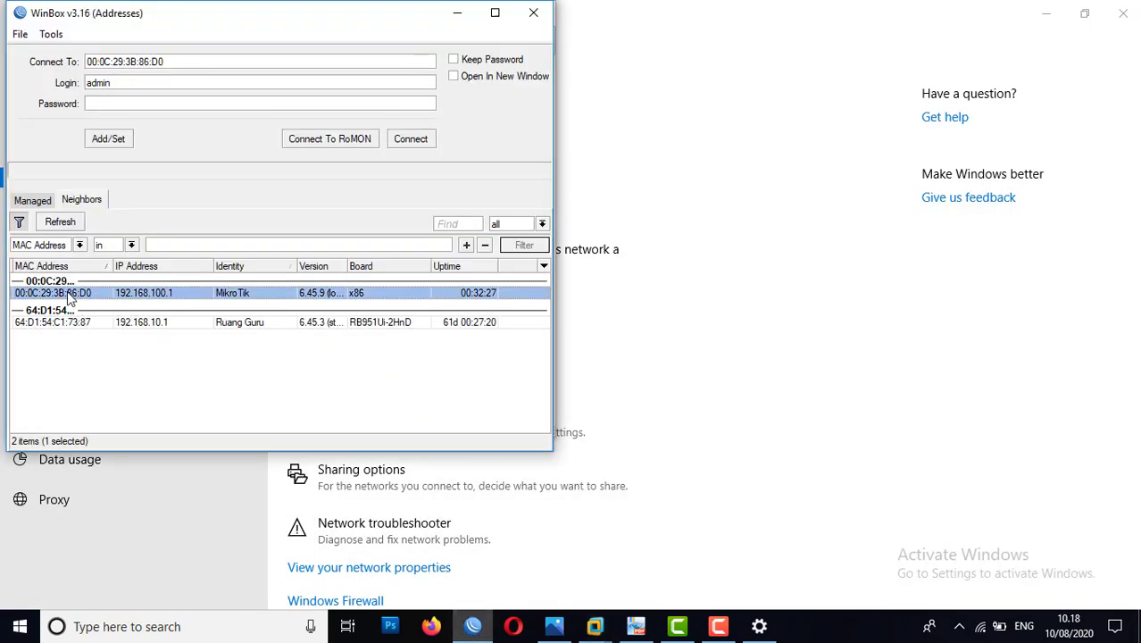
pyautogui.click(407, 143)
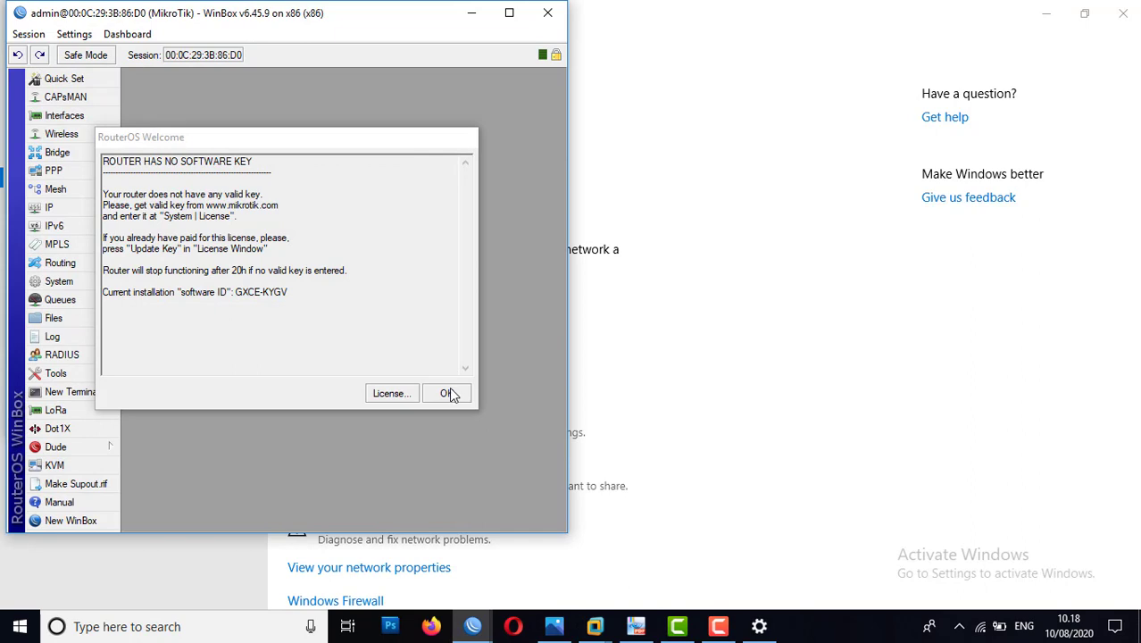
pyautogui.click(449, 393)
# Step: Bring up the firewall lab PDF beside the WinBox session and extend the WinBox window down to the taskbar
pyautogui.click(636, 626)
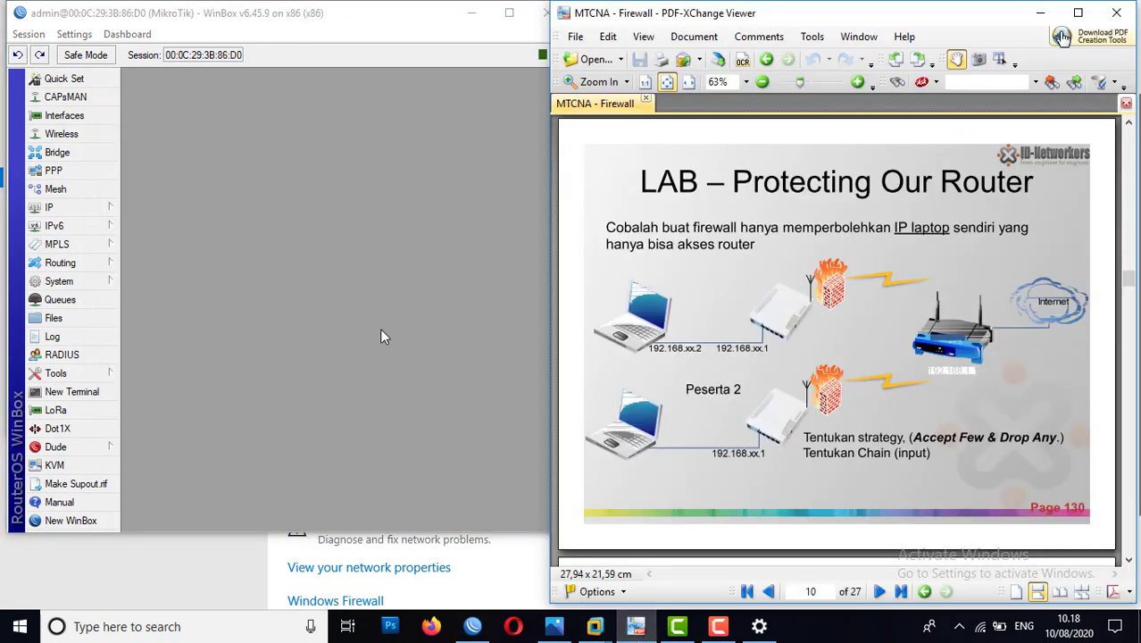
pyautogui.click(368, 307)
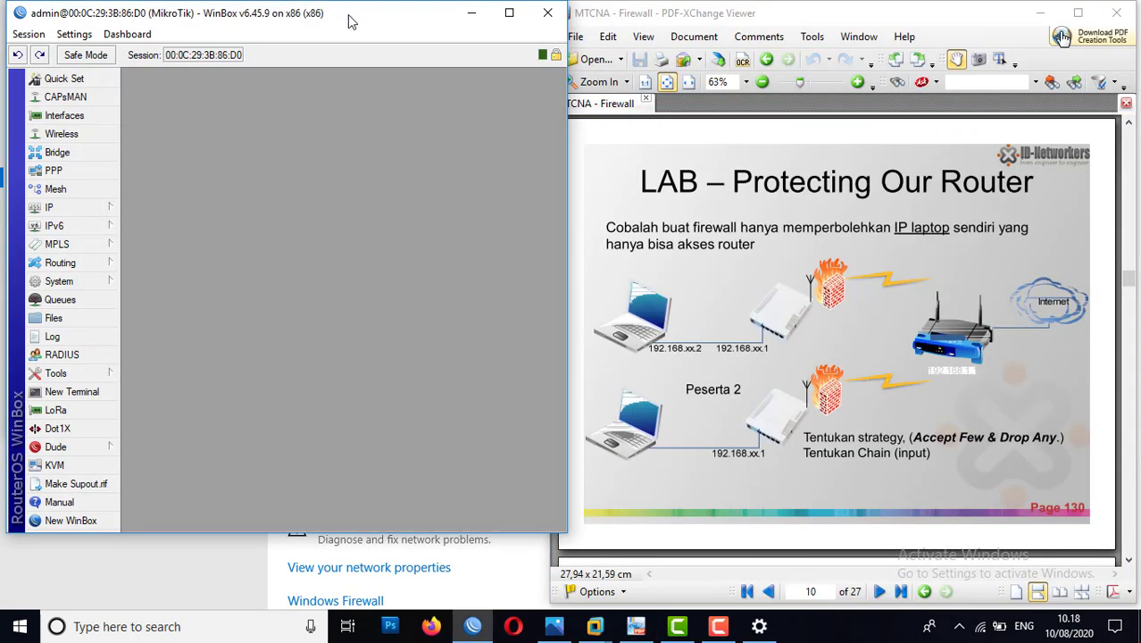
pyautogui.moveTo(343, 16); pyautogui.dragTo(347, 20)
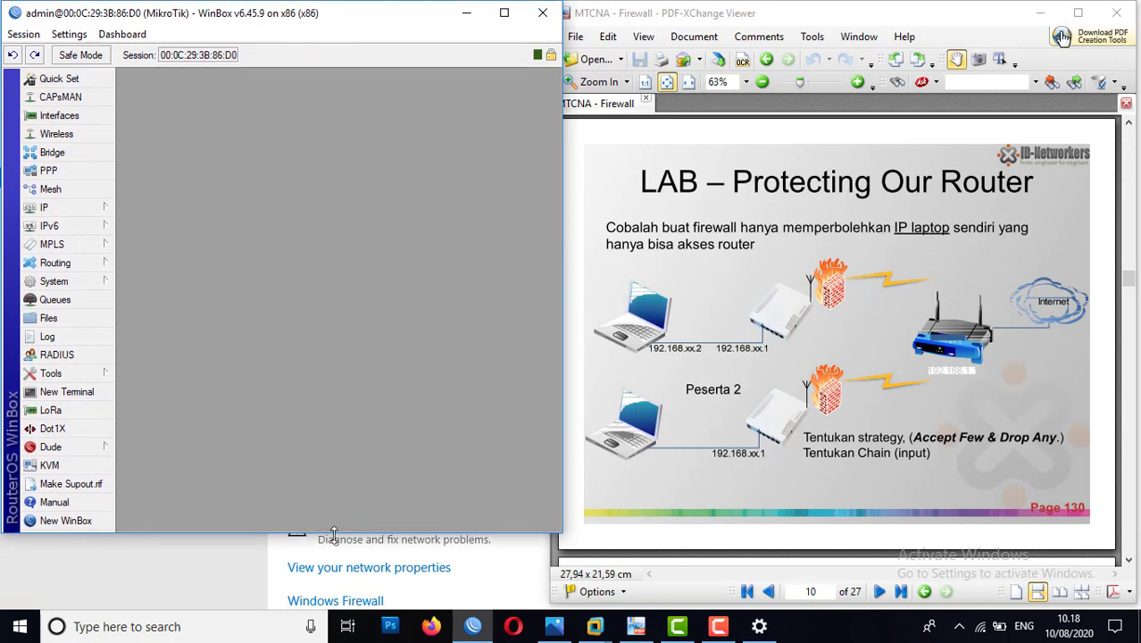
pyautogui.moveTo(333, 535); pyautogui.dragTo(336, 608)
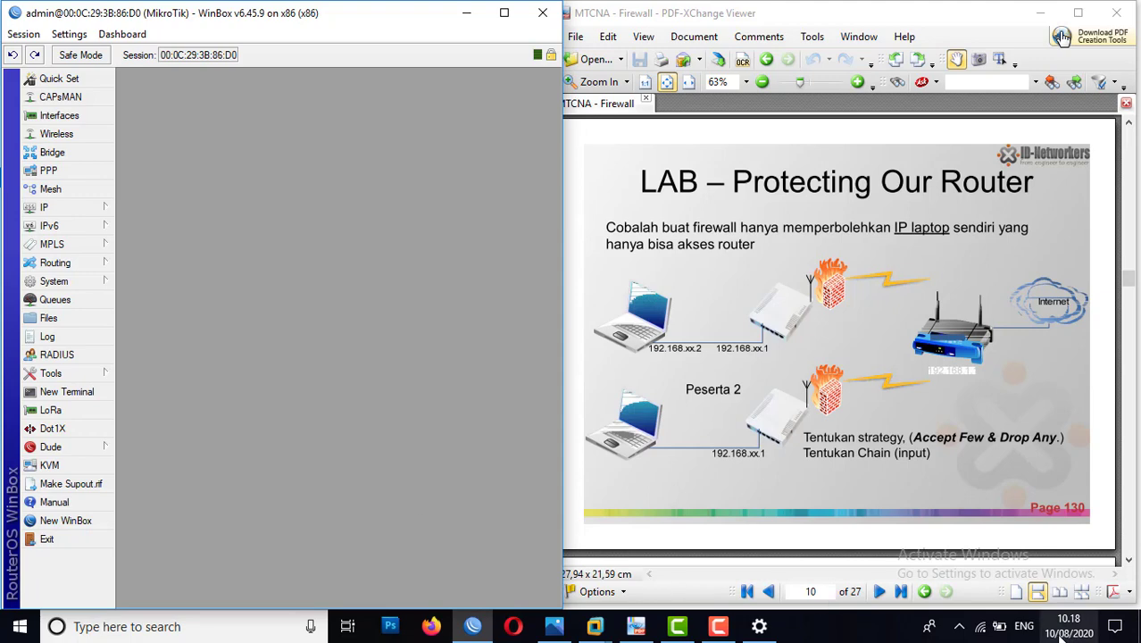
# Step: Check the host's wireless connection in the list of available networks and return to WinBox
pyautogui.click(983, 628)
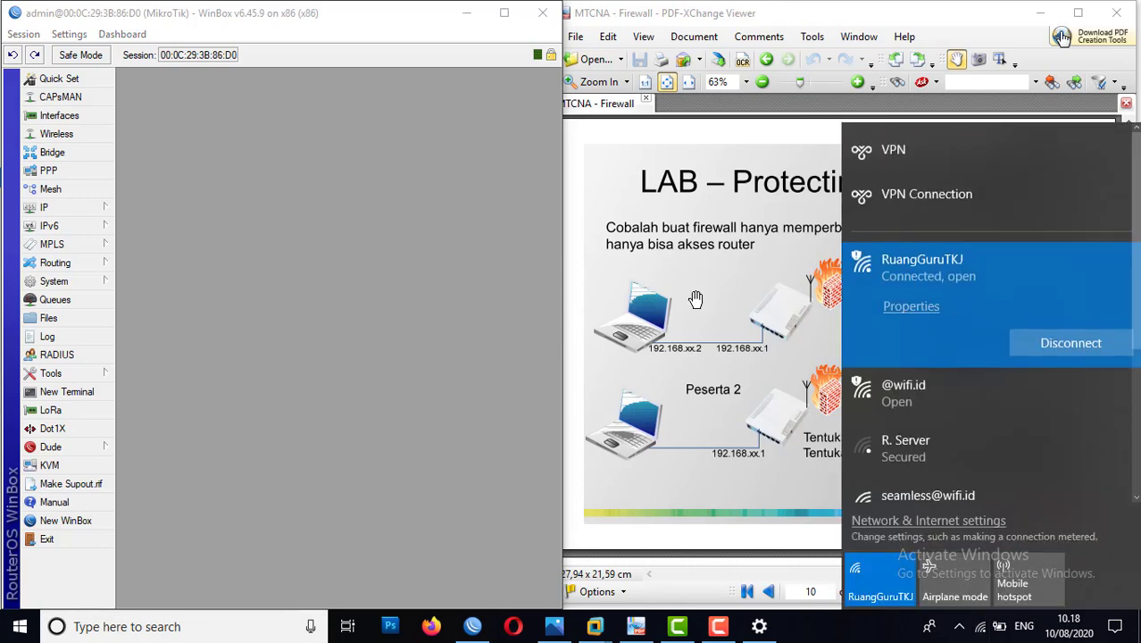
pyautogui.click(375, 337)
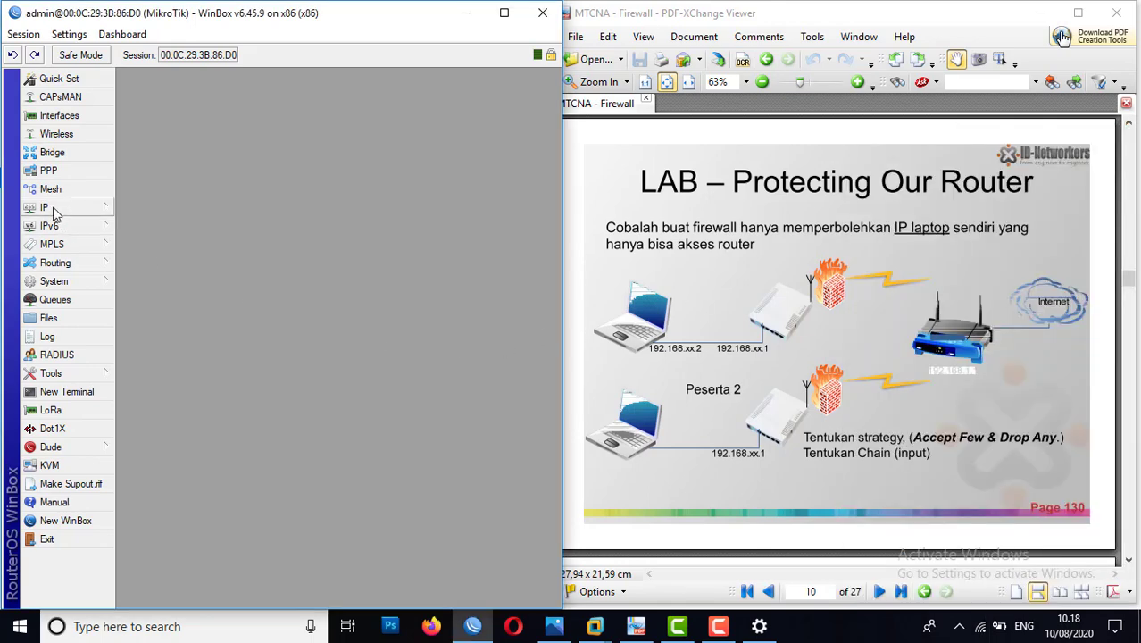
# Step: Add a DHCP client on ether1 with Use Peer DNS and Use Peer NTP enabled and Add Default Route set to yes
pyautogui.click(54, 213)
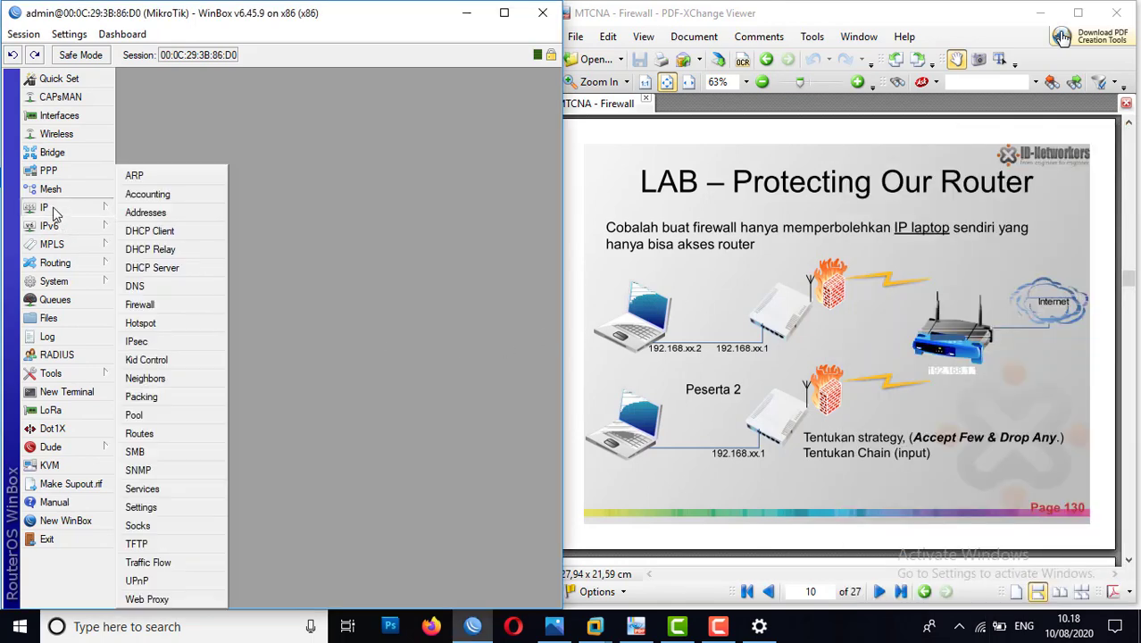
pyautogui.click(157, 232)
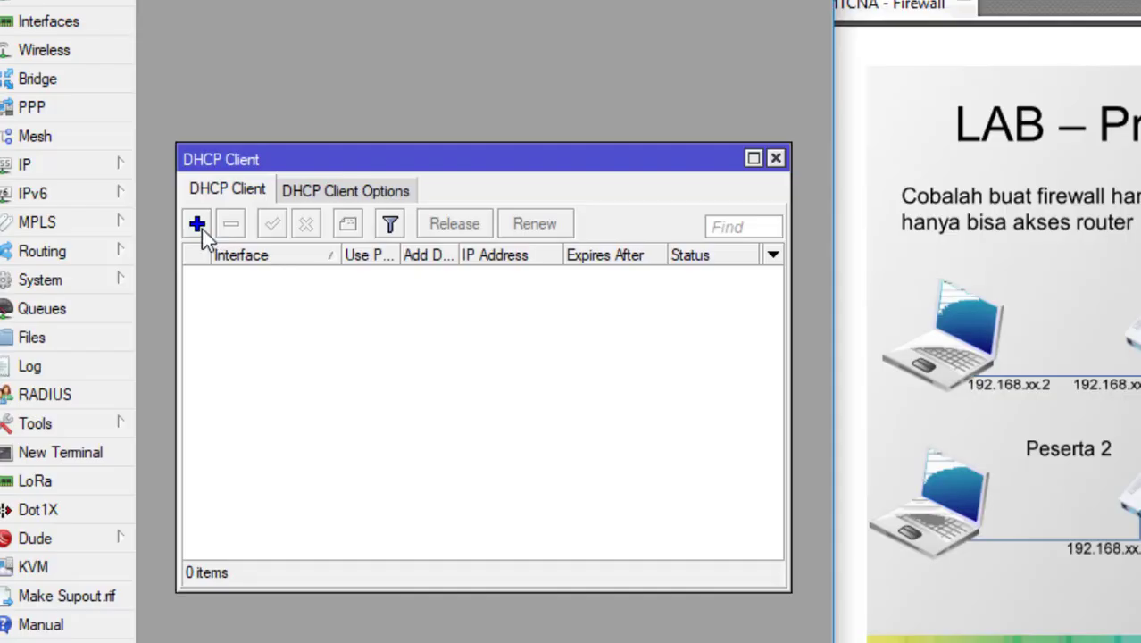
pyautogui.click(199, 225)
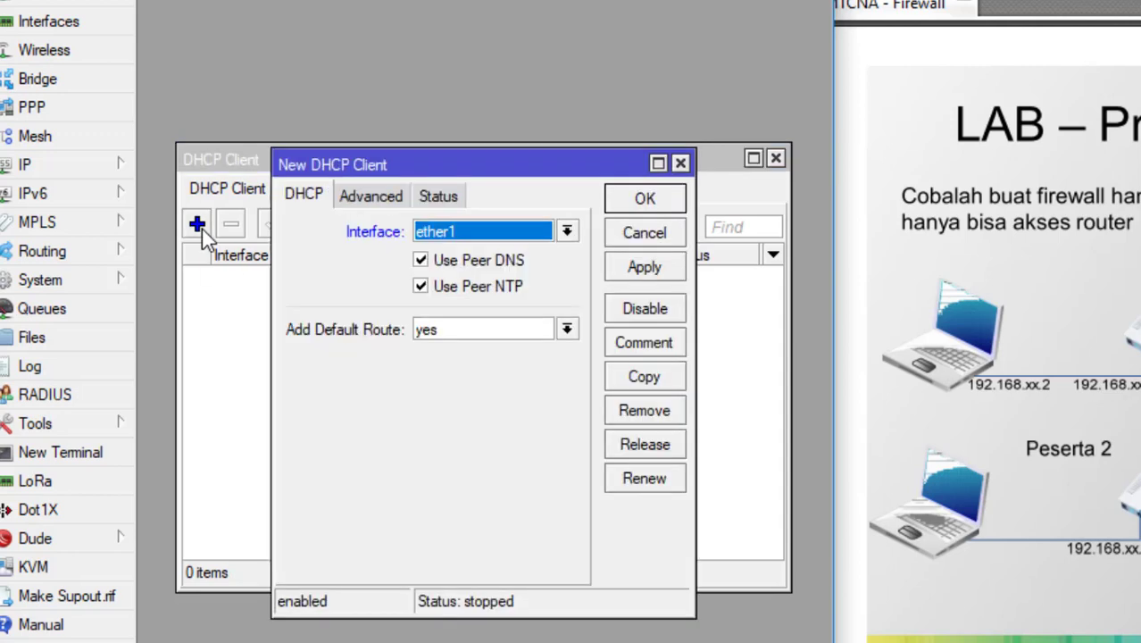
pyautogui.click(525, 237)
pyautogui.click(525, 248)
pyautogui.click(655, 268)
pyautogui.click(653, 197)
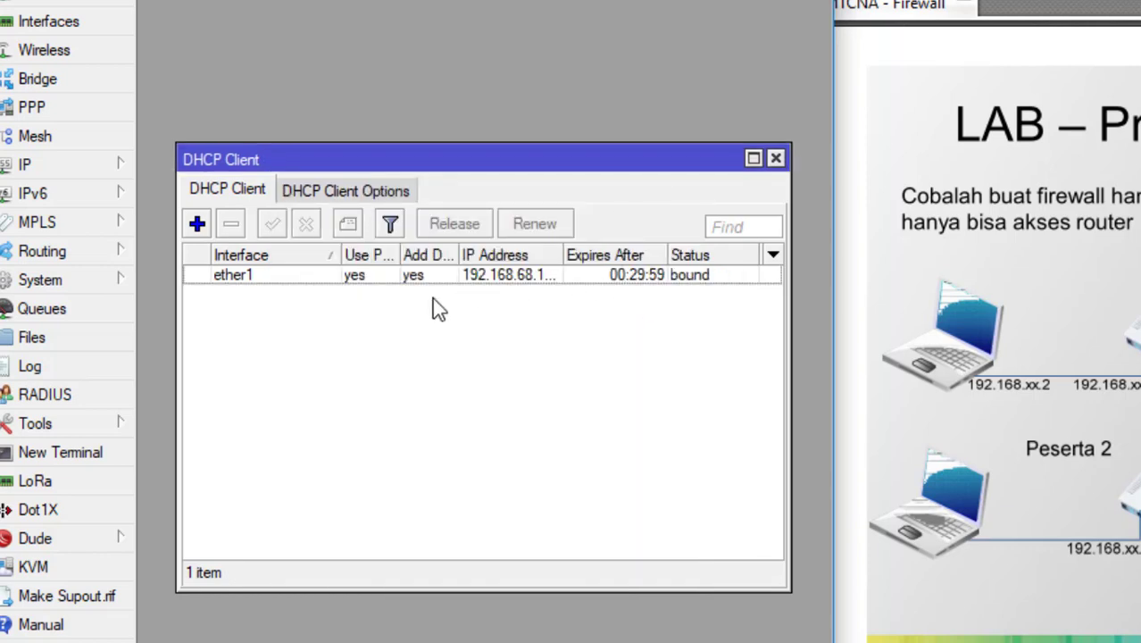
# Step: Ping google.com from a new router terminal, stop the ping, and close the terminal
pyautogui.click(54, 447)
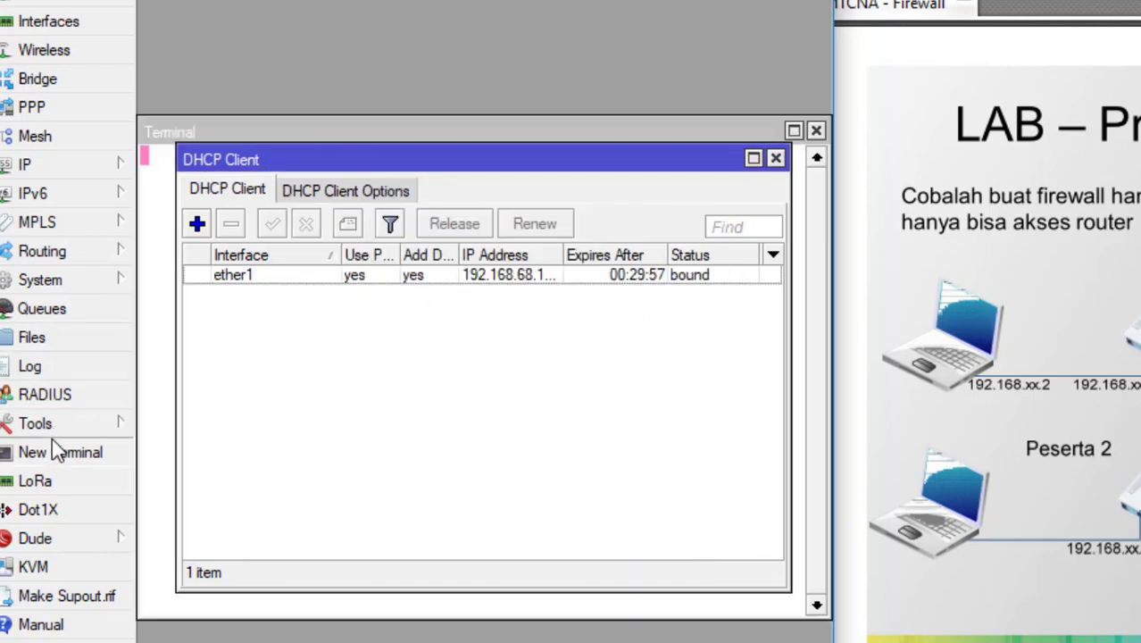
pyautogui.press('Return')
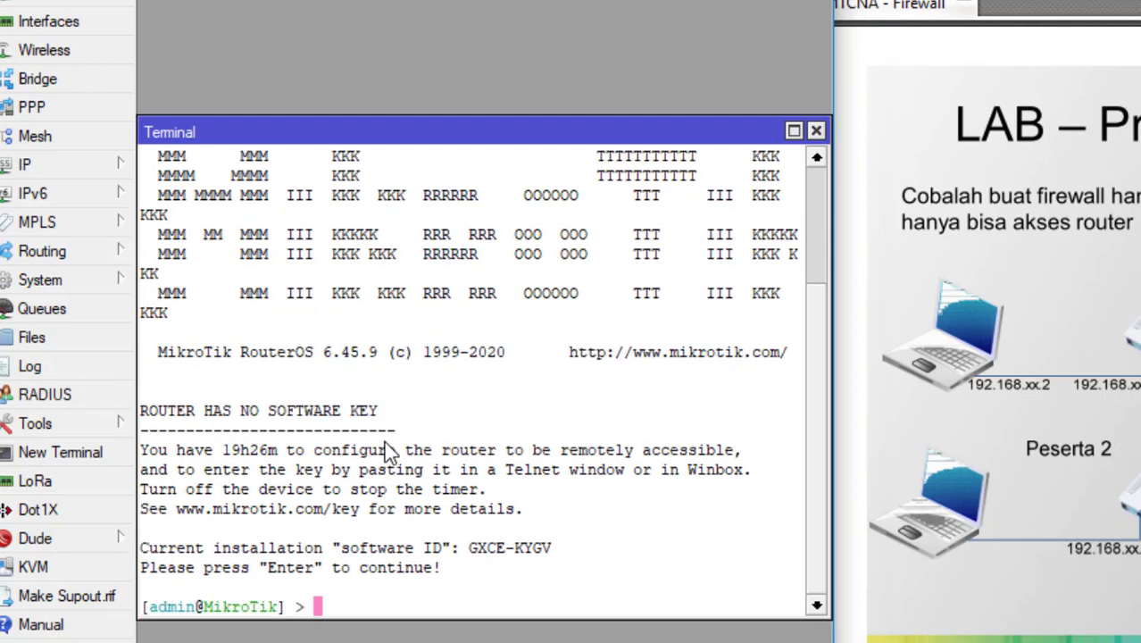
pyautogui.write('ping googlea.')
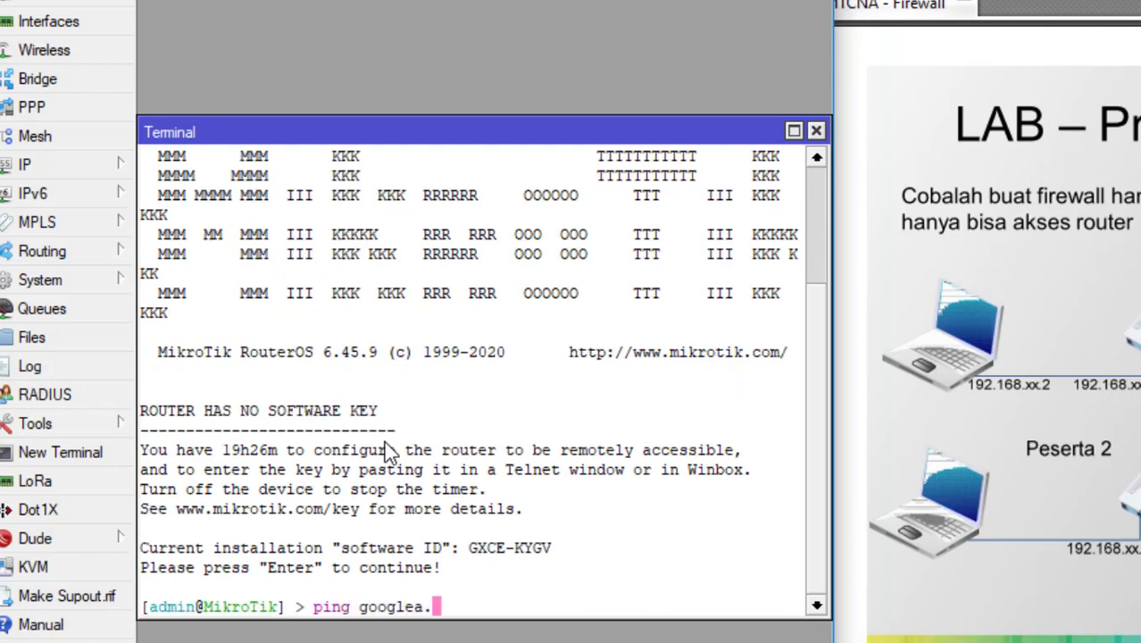
pyautogui.press('BackSpace')
pyautogui.press('BackSpace')
pyautogui.write('.com')
pyautogui.press('Return')
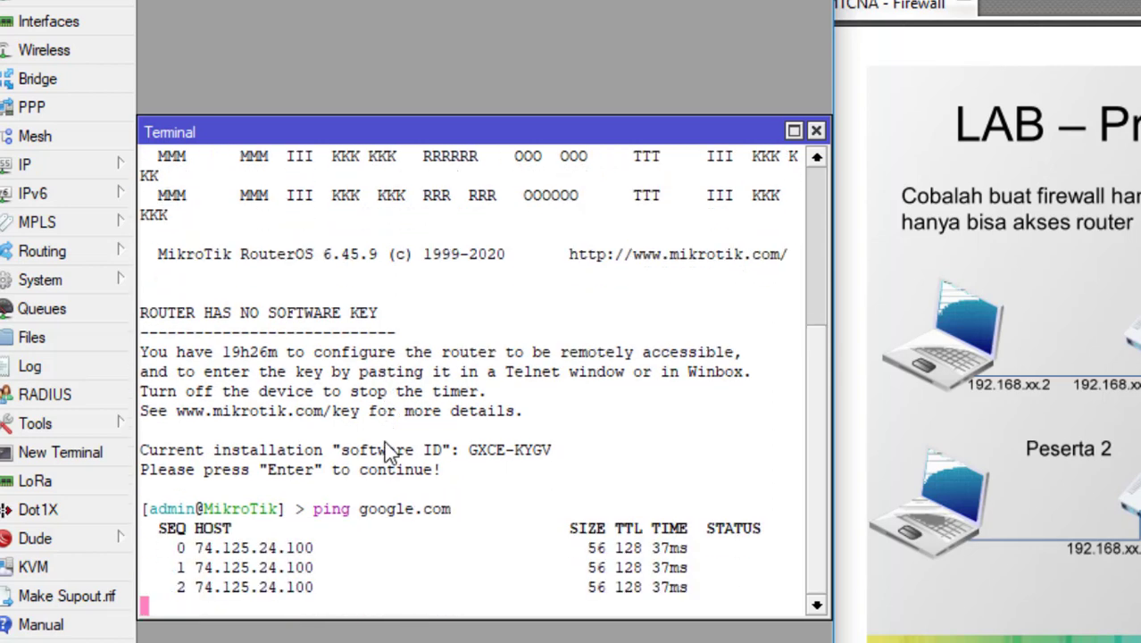
pyautogui.hotkey('ctrl', 'c')
pyautogui.click(816, 132)
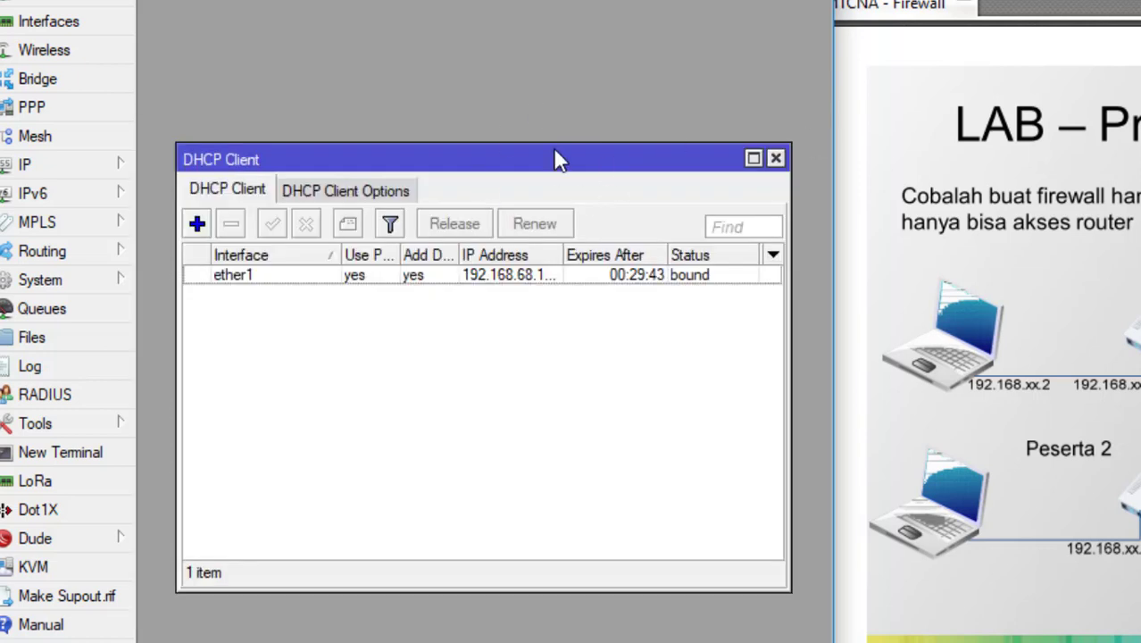
# Step: Start a new firewall NAT rule with chain srcnat and out interface ether1
pyautogui.click(49, 166)
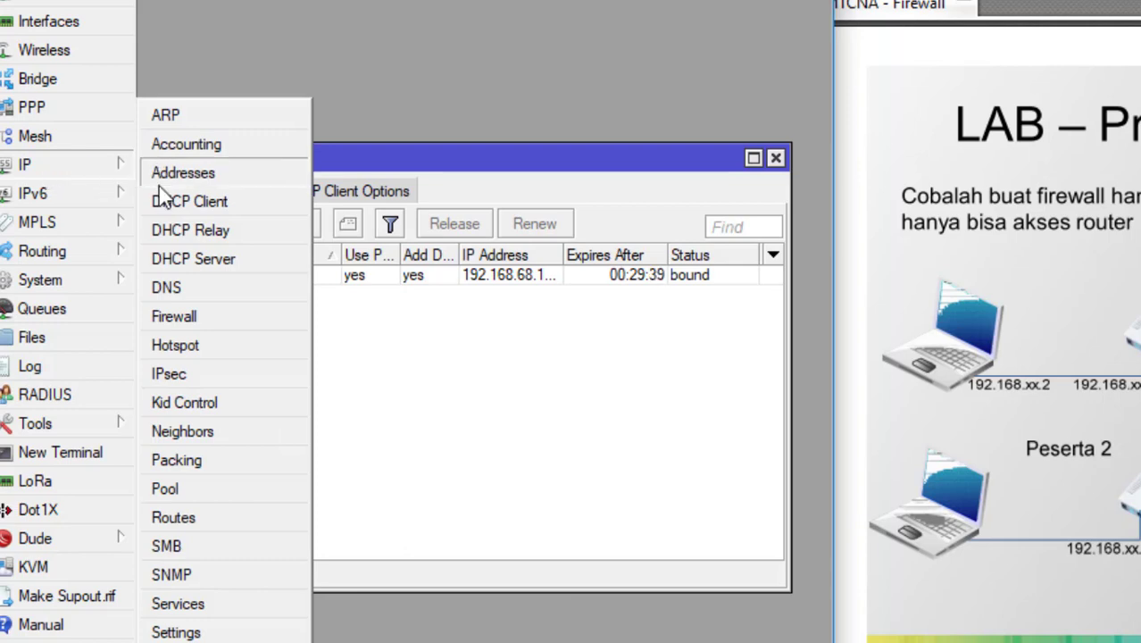
pyautogui.click(178, 318)
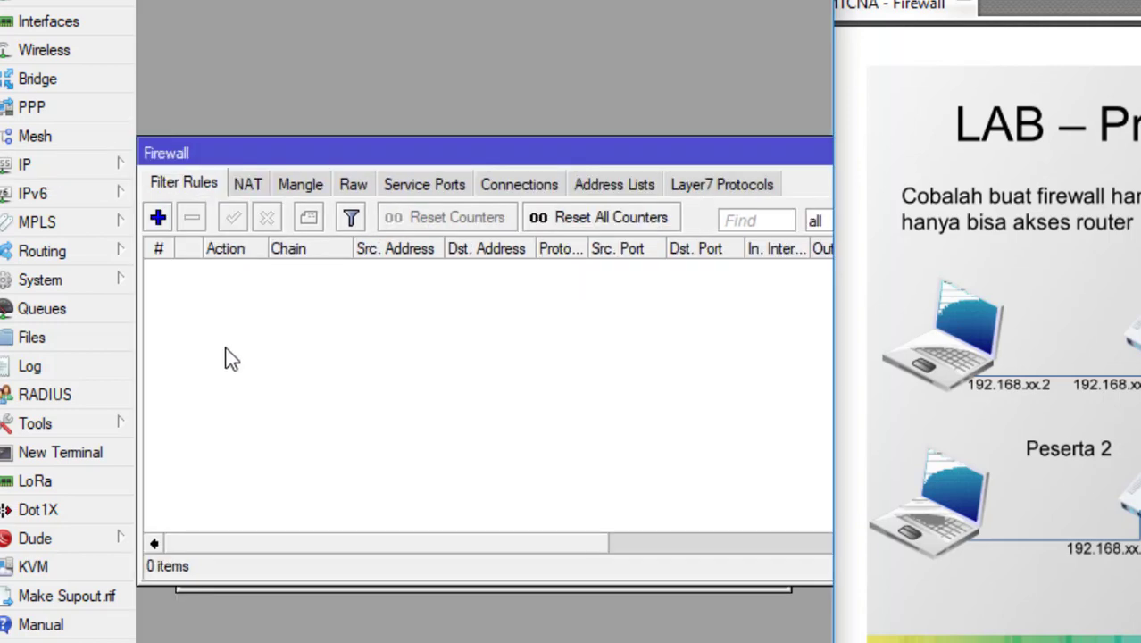
pyautogui.click(250, 186)
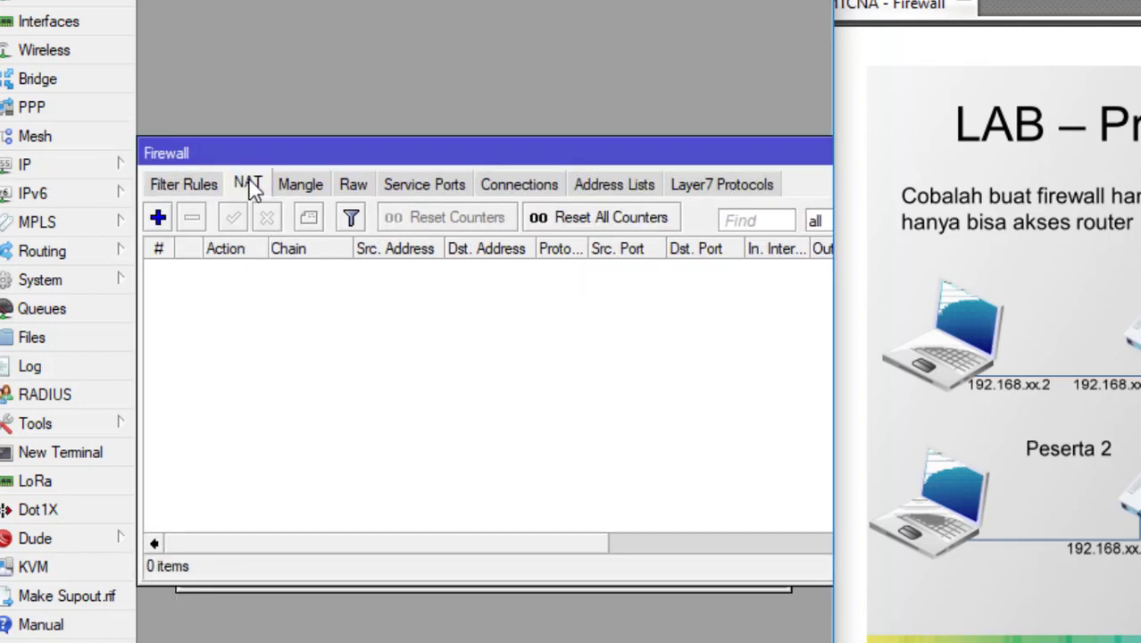
pyautogui.click(158, 217)
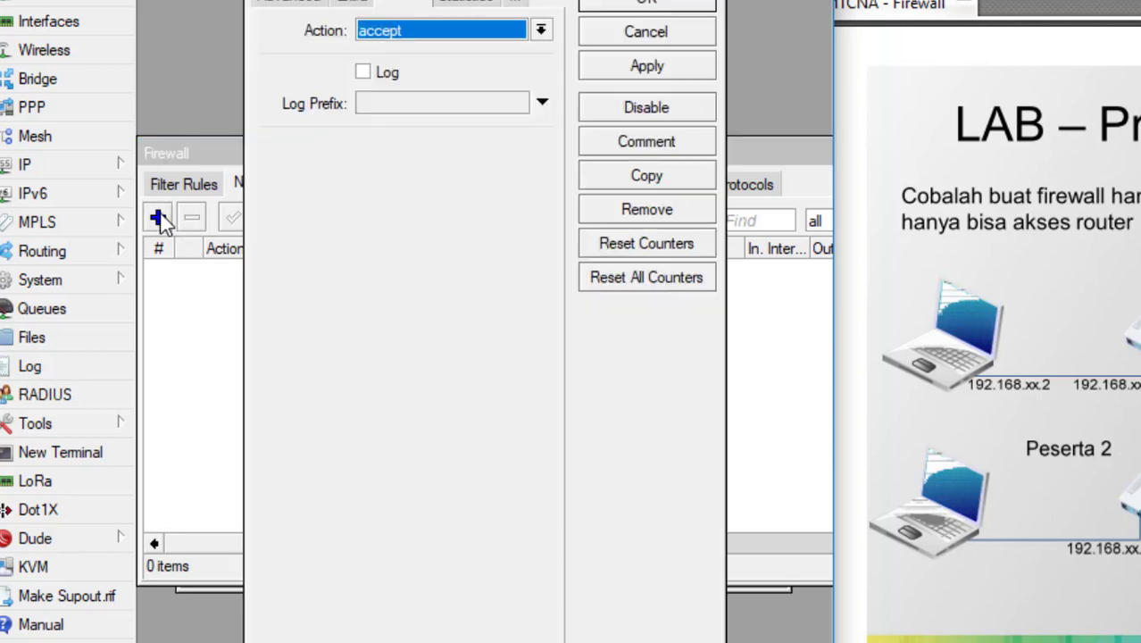
pyautogui.click(272, 10)
pyautogui.click(273, 12)
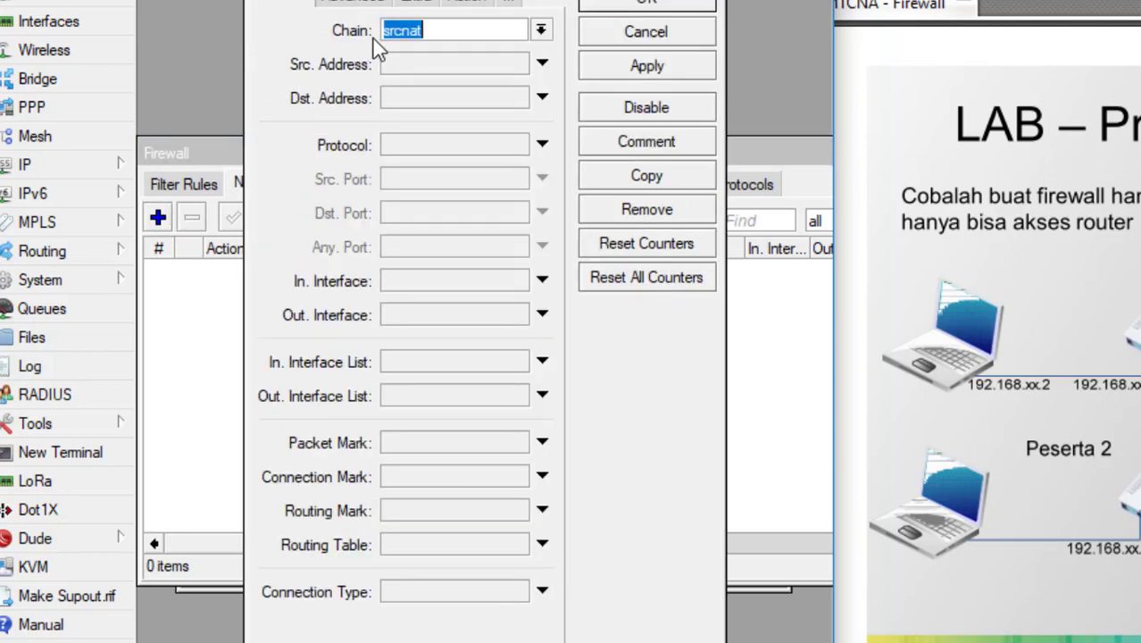
pyautogui.click(473, 319)
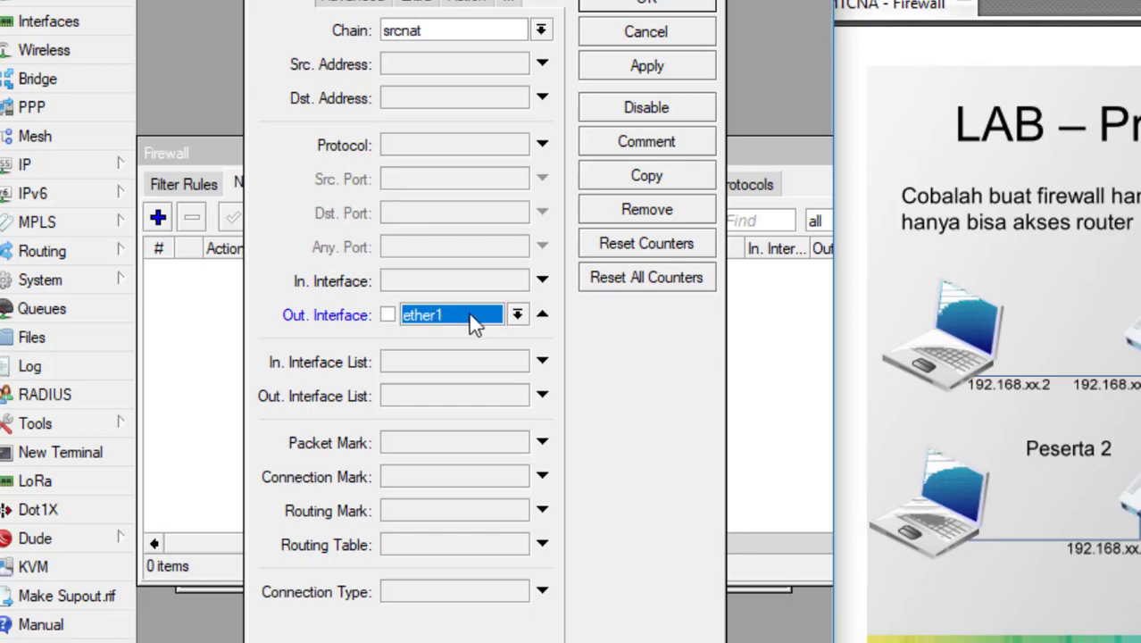
pyautogui.click(518, 315)
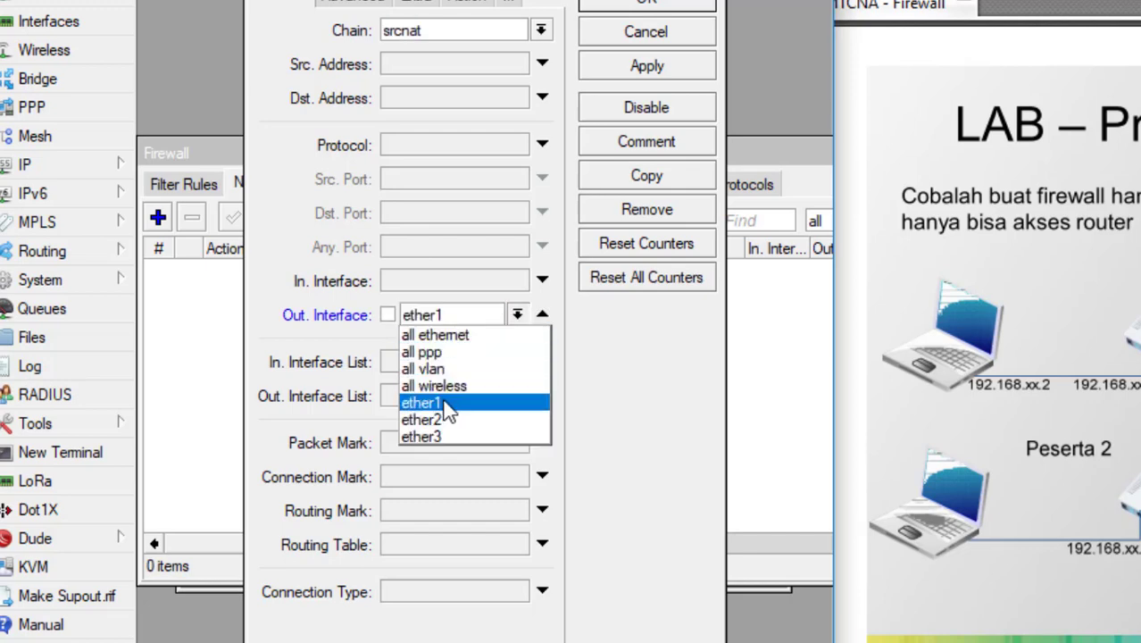
pyautogui.click(447, 406)
# Step: Set the NAT rule's action to masquerade and save the rule
pyautogui.click(469, 2)
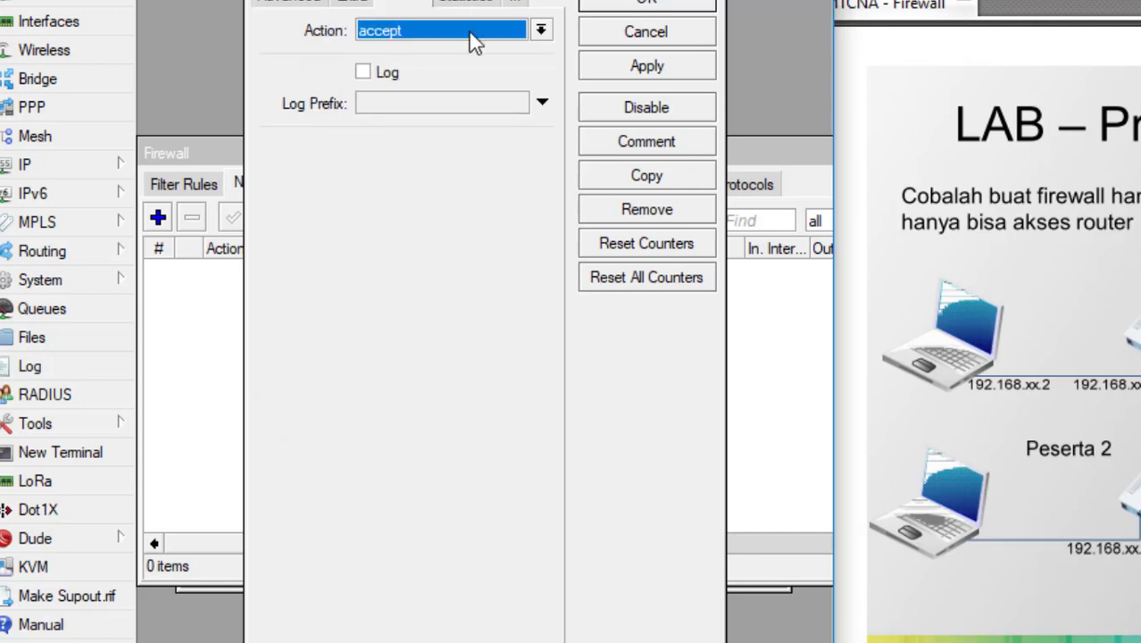
pyautogui.click(466, 33)
pyautogui.click(408, 153)
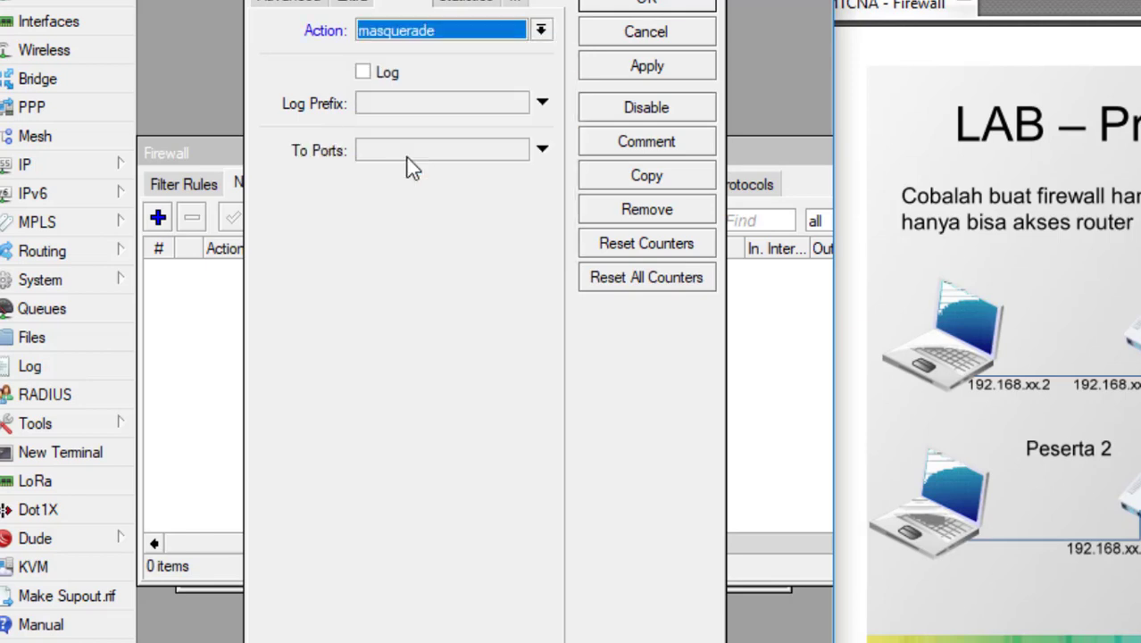
pyautogui.click(632, 3)
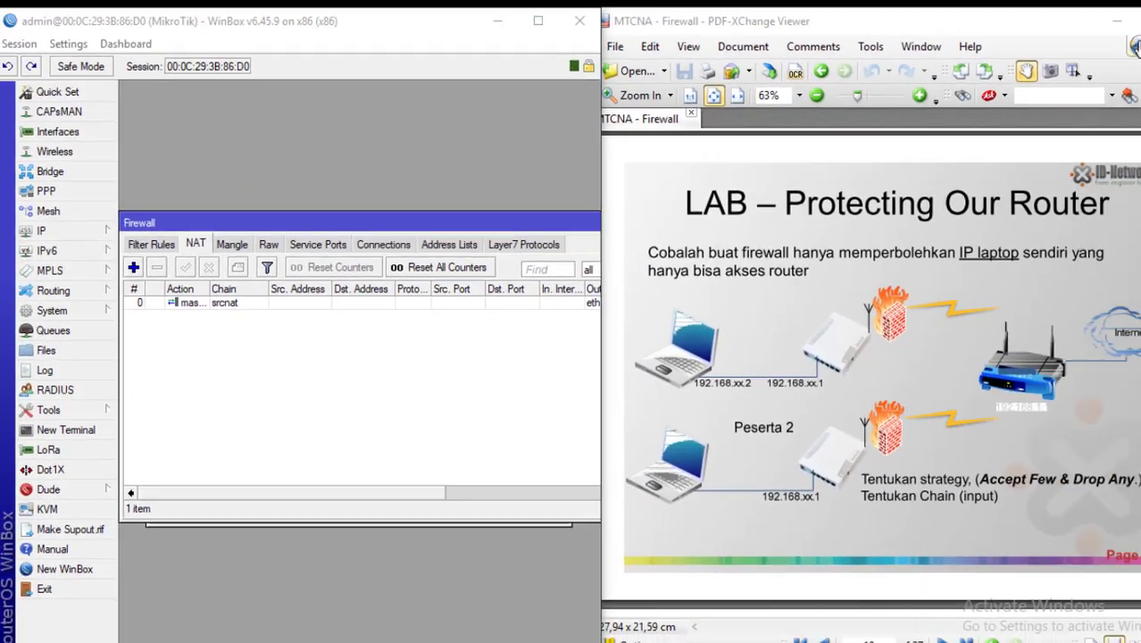
# Step: Switch to the Windows 7 virtual machine in VMware Workstation and open the Local Area Connection's TCP/IPv4 properties
pyautogui.moveTo(596, 638)
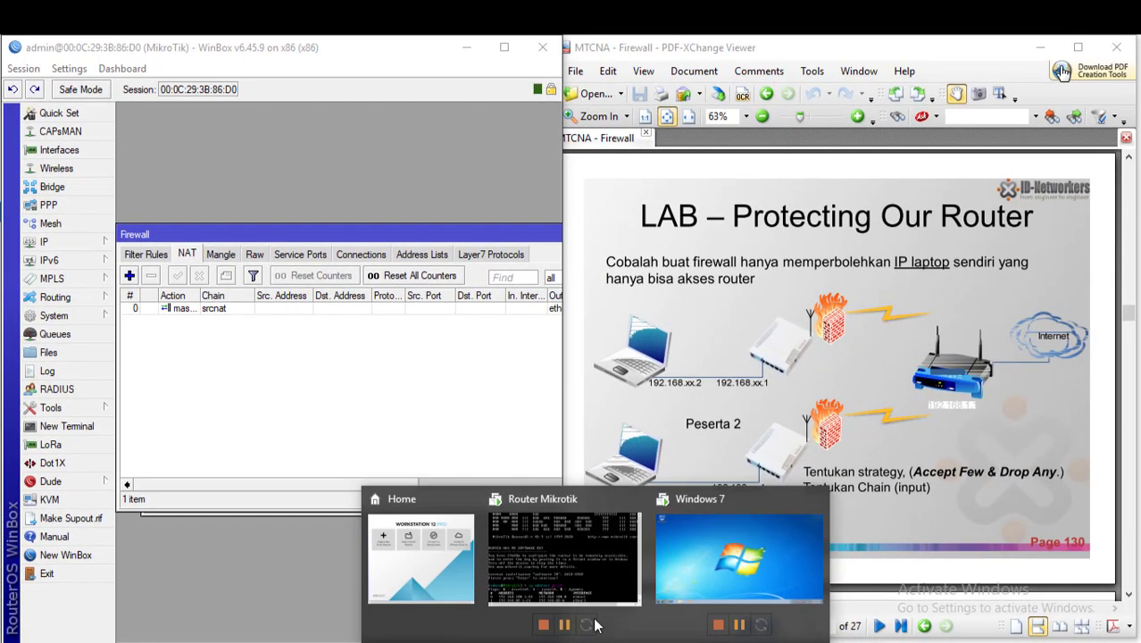
pyautogui.click(681, 542)
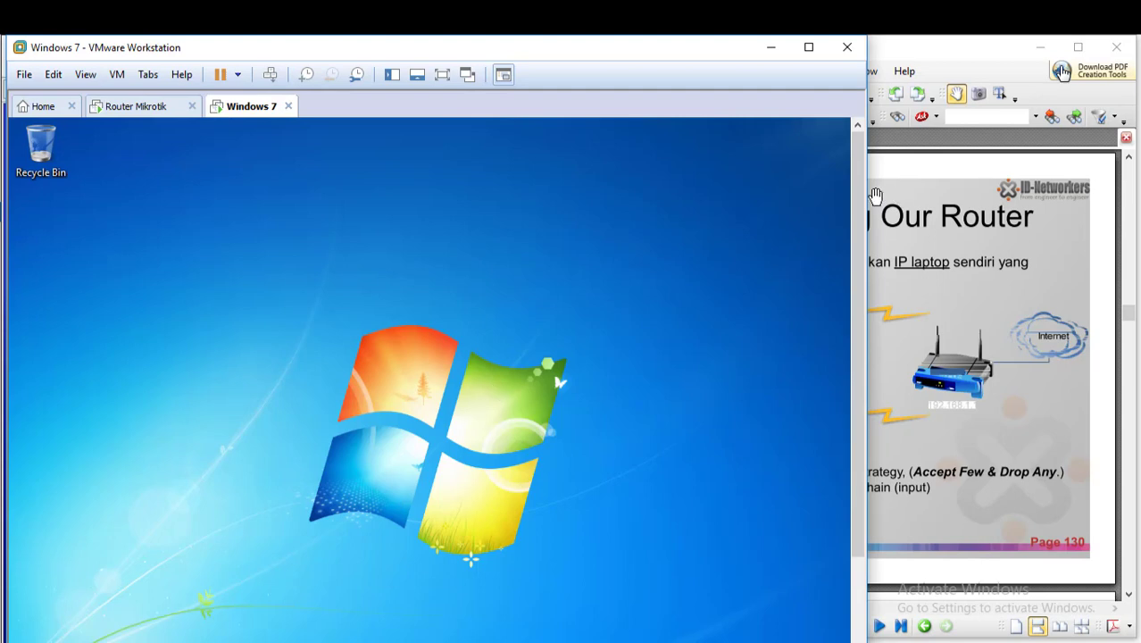
pyautogui.moveTo(859, 195); pyautogui.dragTo(849, 340)
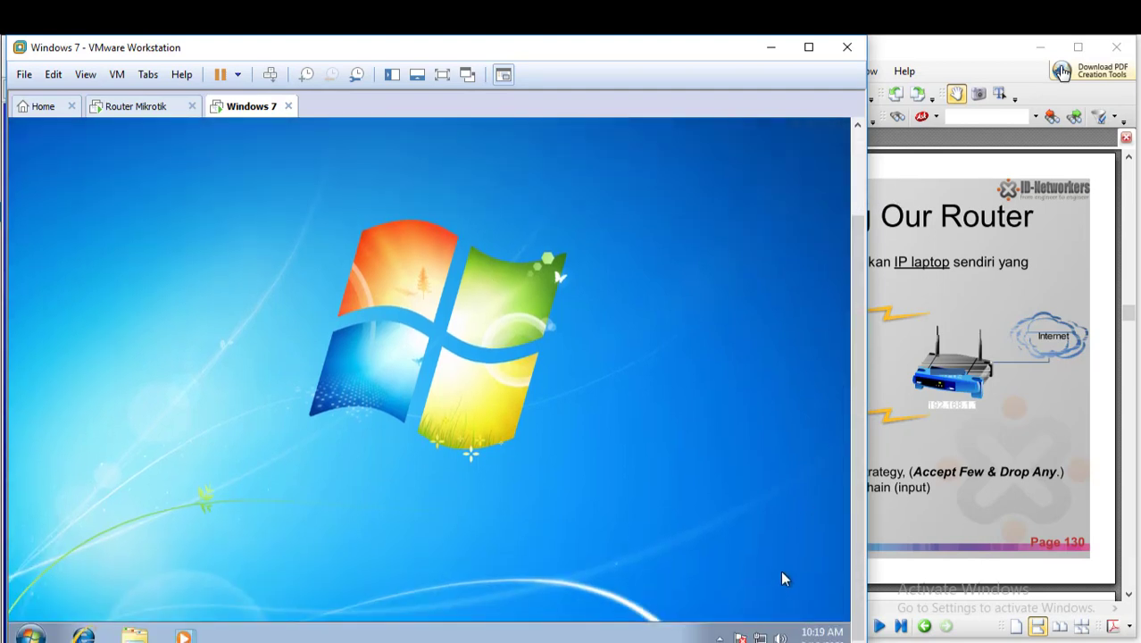
pyautogui.rightClick(759, 637)
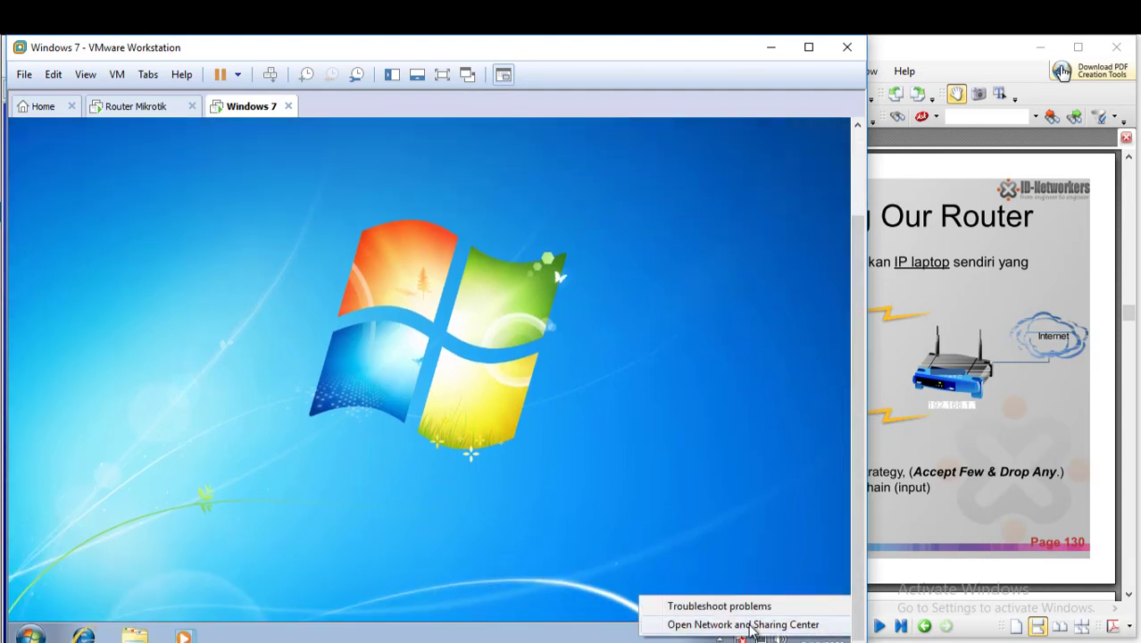
pyautogui.click(750, 625)
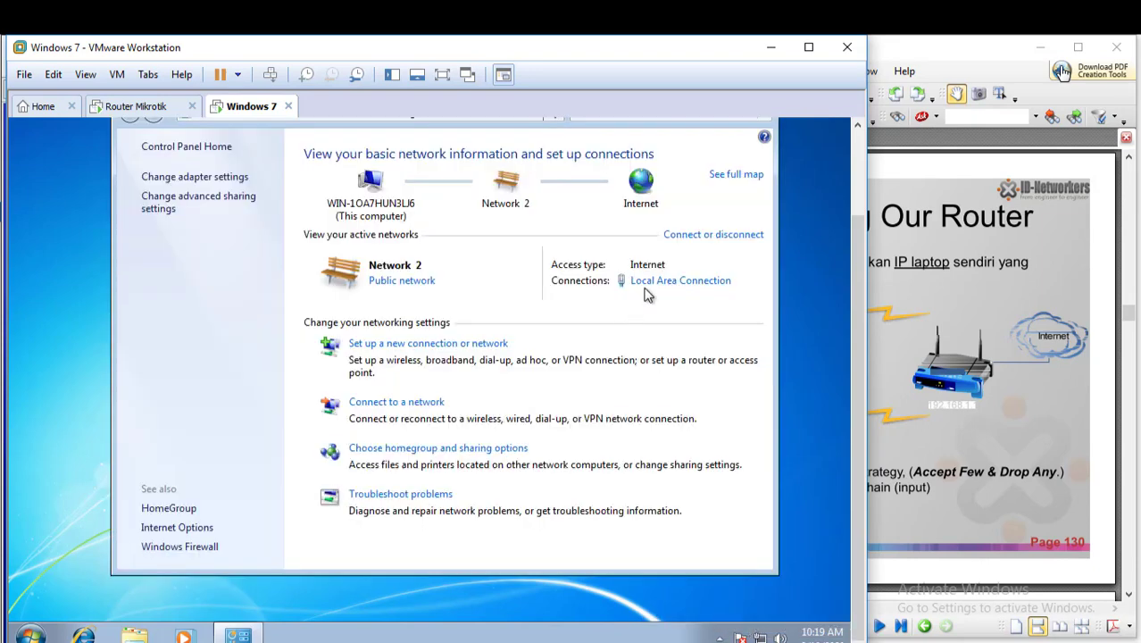
pyautogui.click(653, 283)
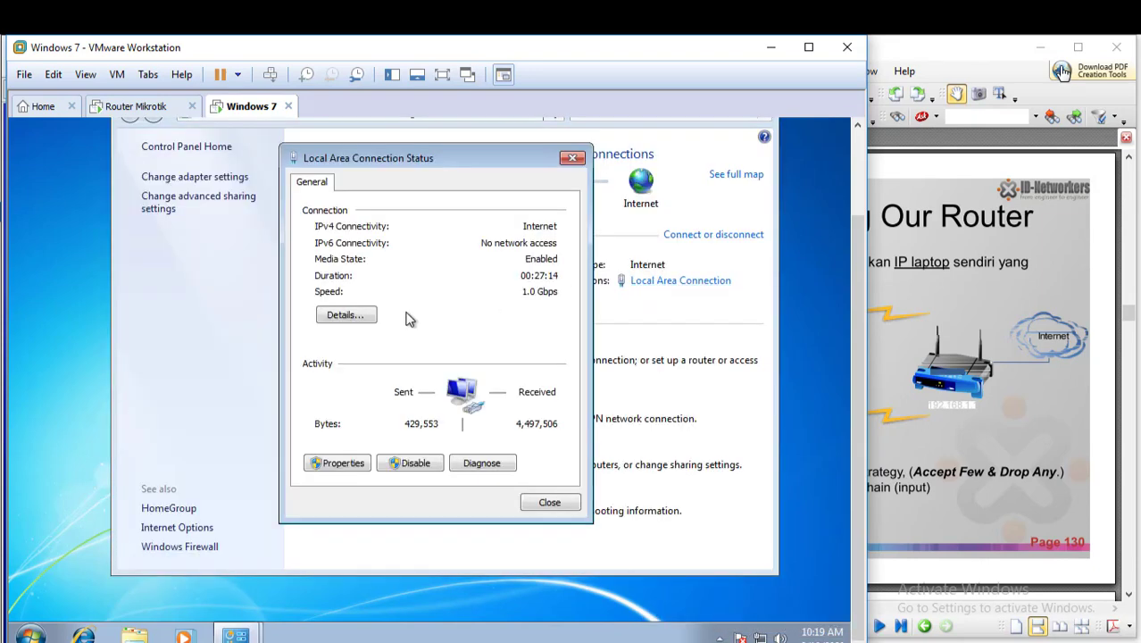
pyautogui.click(346, 471)
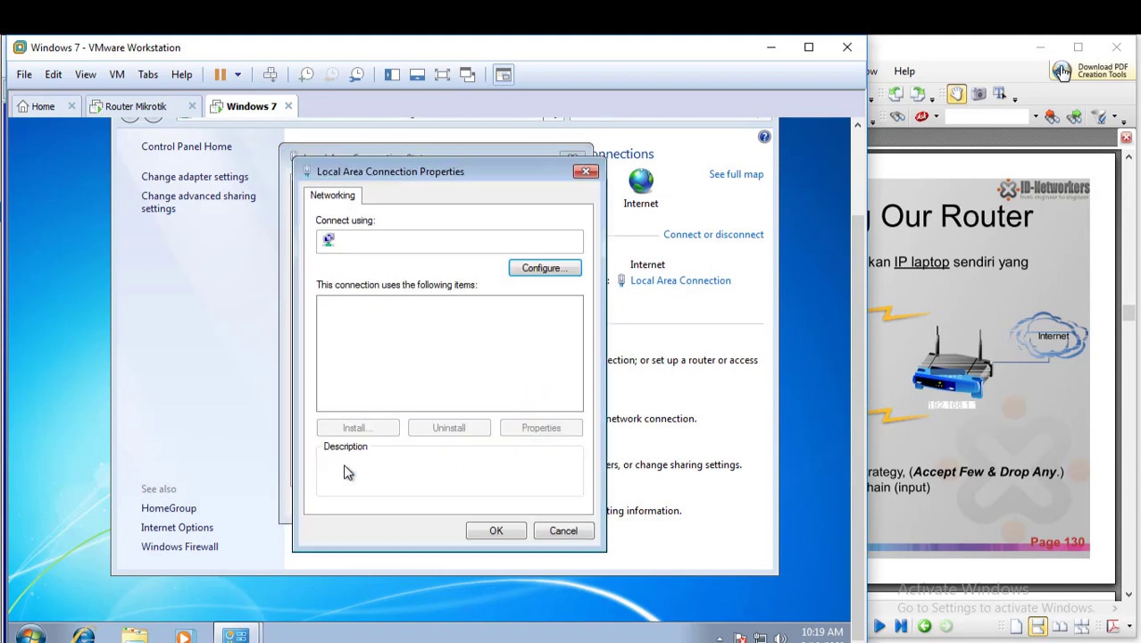
pyautogui.doubleClick(451, 361)
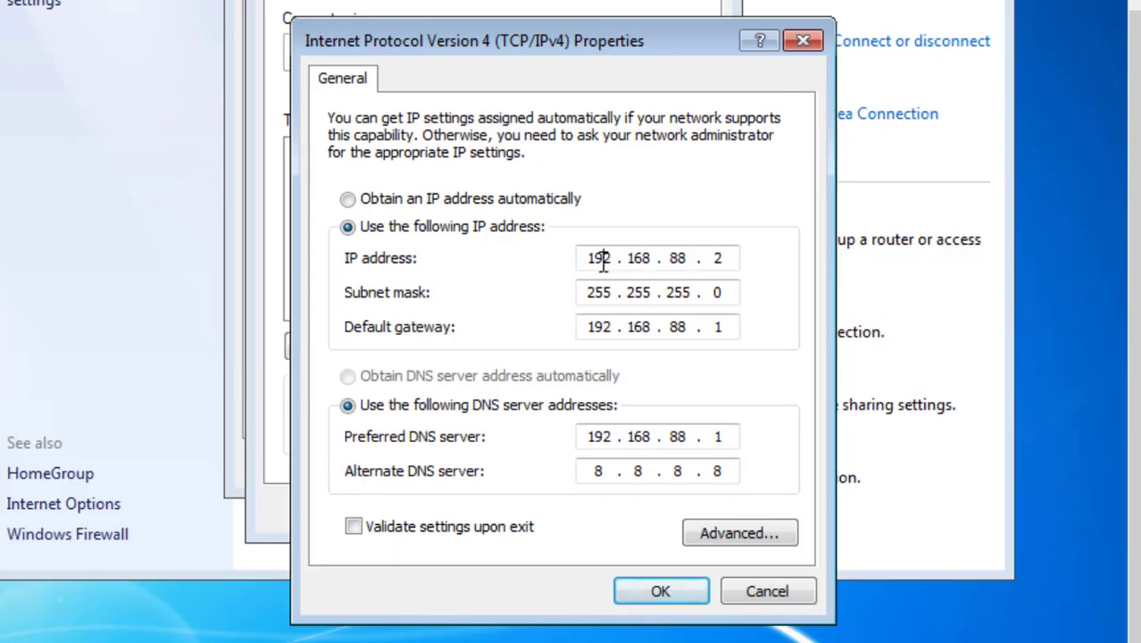
# Step: Review the Windows 7 IP address, default gateway and DNS server settings, then close the connection dialogs and the Network and Sharing Center
pyautogui.moveTo(604, 260); pyautogui.dragTo(695, 254)
pyautogui.click(703, 254)
pyautogui.moveTo(606, 329); pyautogui.dragTo(638, 329)
pyautogui.moveTo(595, 437); pyautogui.dragTo(619, 437)
pyautogui.click(695, 436)
pyautogui.click(608, 471)
pyautogui.click(683, 589)
pyautogui.click(572, 506)
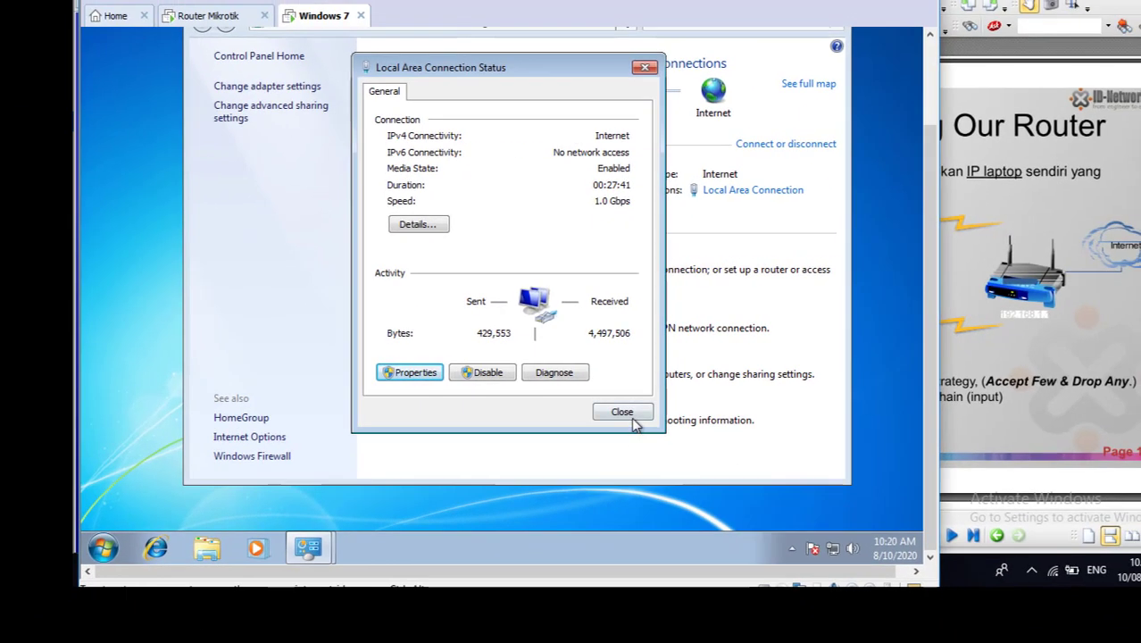
pyautogui.click(626, 419)
pyautogui.moveTo(935, 233)
pyautogui.mouseDown()
pyautogui.moveTo(935, 149)
pyautogui.moveTo(929, 227)
pyautogui.mouseUp()
pyautogui.click(841, 102)
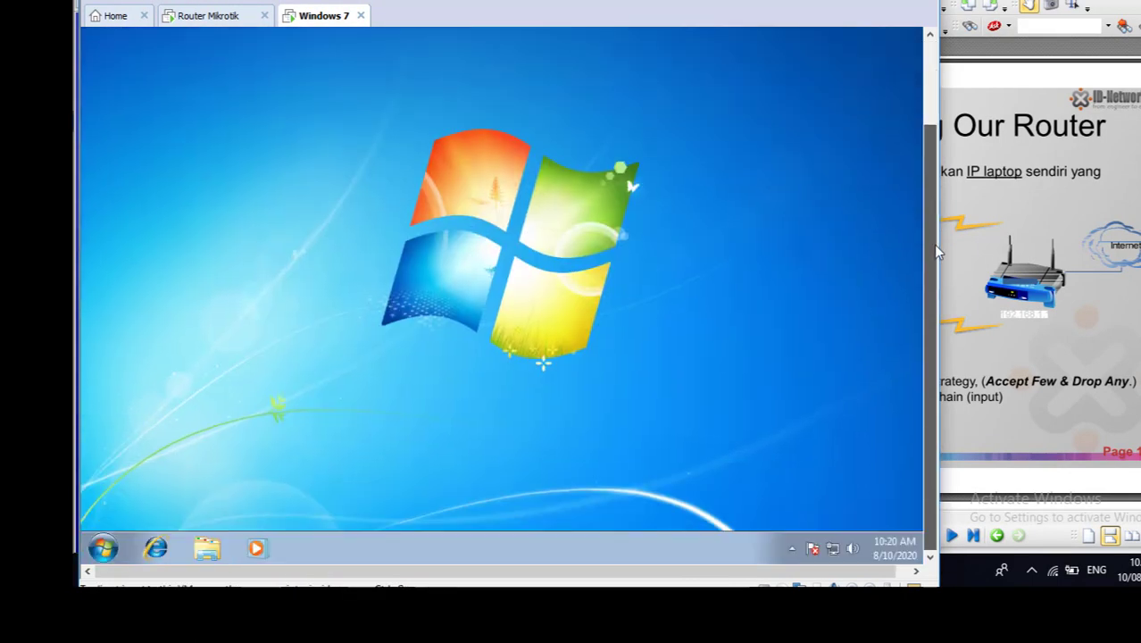
# Step: Ping google.com from the Windows 7 Command Prompt, then close the prompt
pyautogui.click(106, 547)
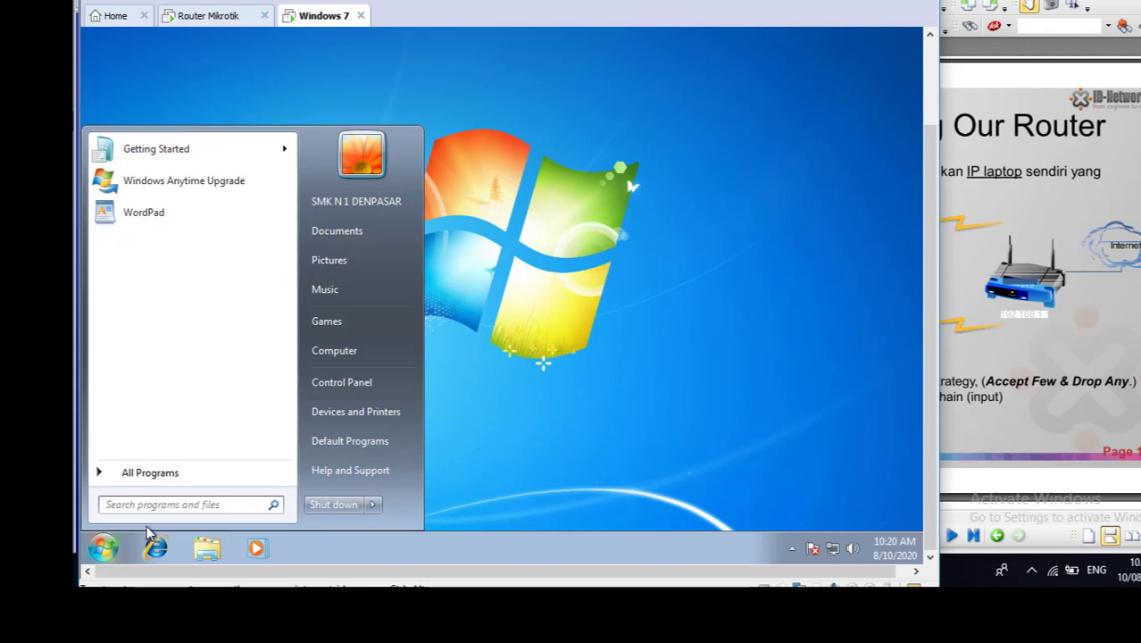
pyautogui.write('cmd')
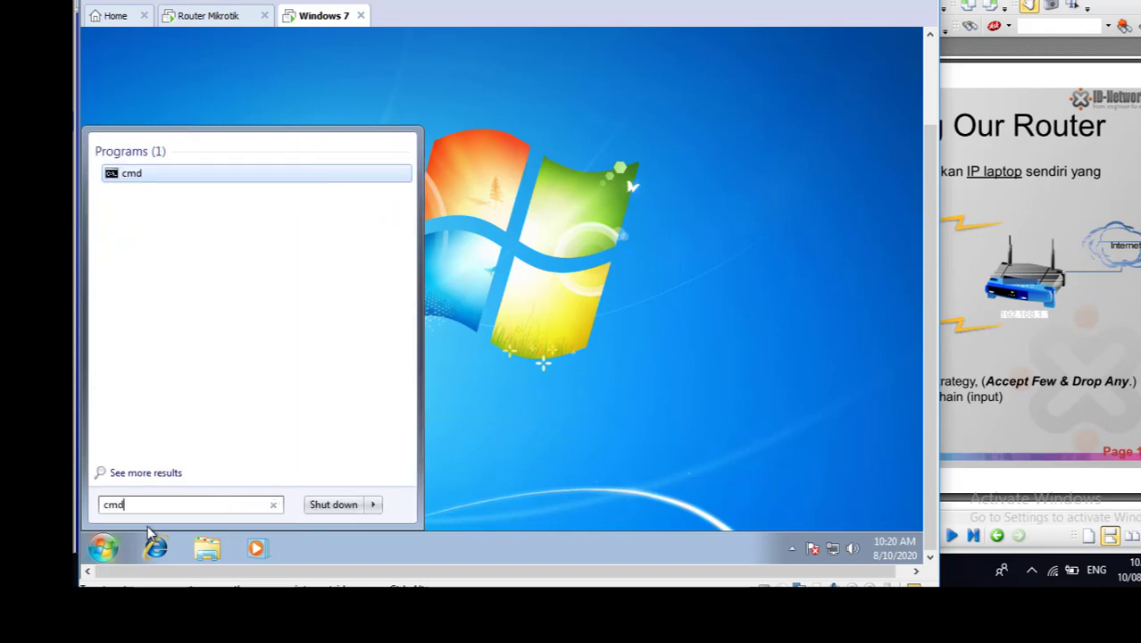
pyautogui.click(121, 177)
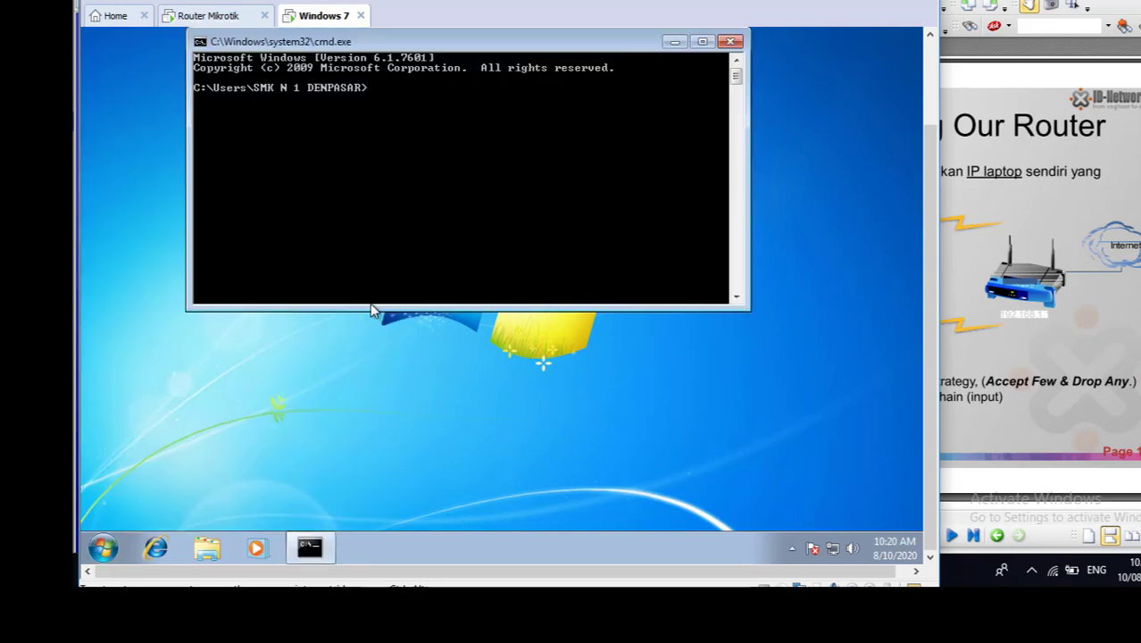
pyautogui.write('ping google.com')
pyautogui.press('Return')
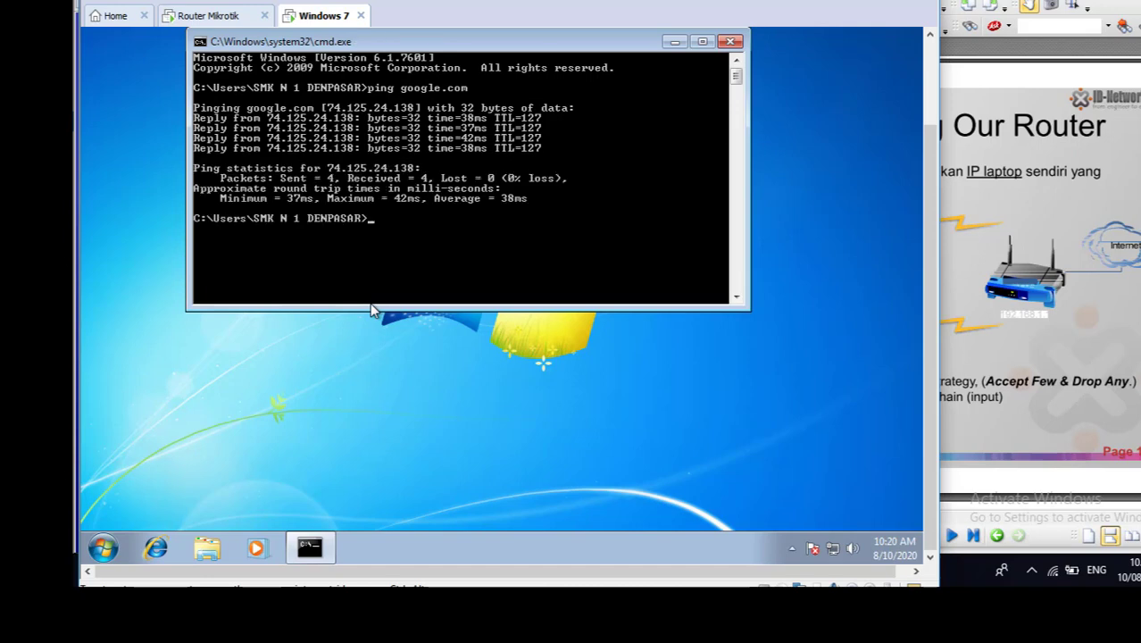
pyautogui.click(212, 18)
pyautogui.click(315, 16)
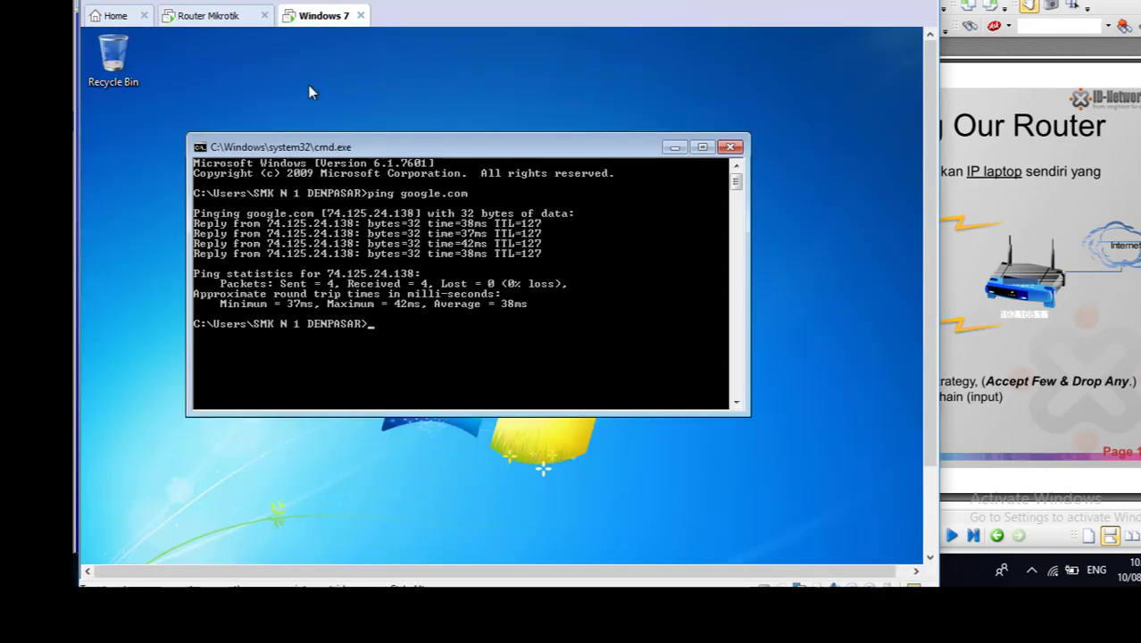
pyautogui.click(730, 146)
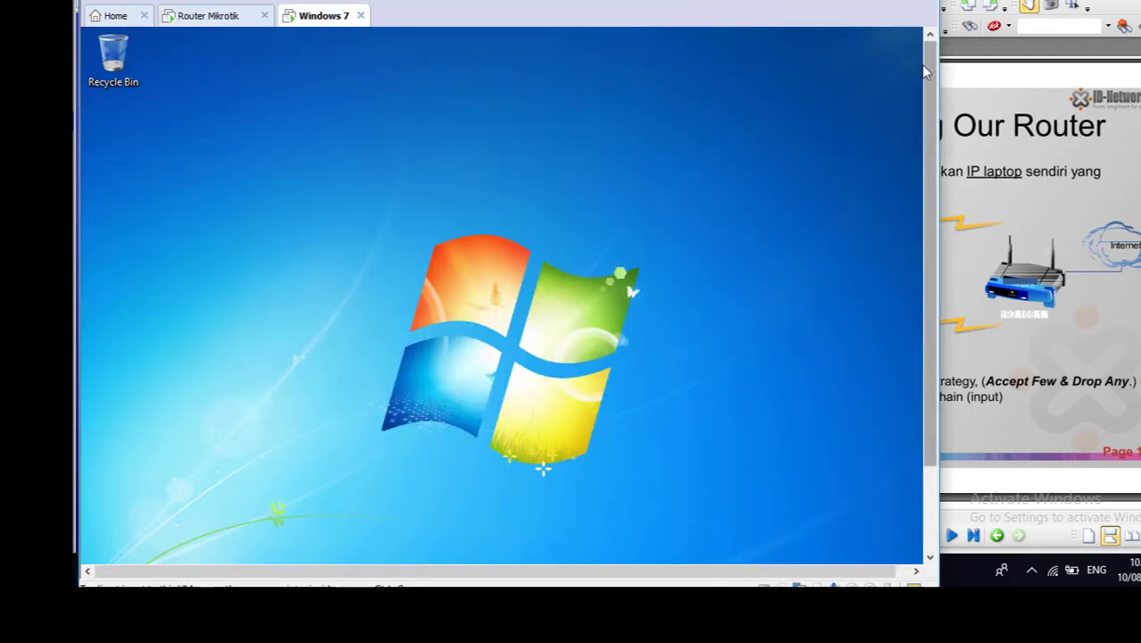
# Step: Minimize the virtual machine window, view the Topologi Firewall.jpg diagram in Photos, and bring the firewall lab PDF to the front
pyautogui.click(827, 0)
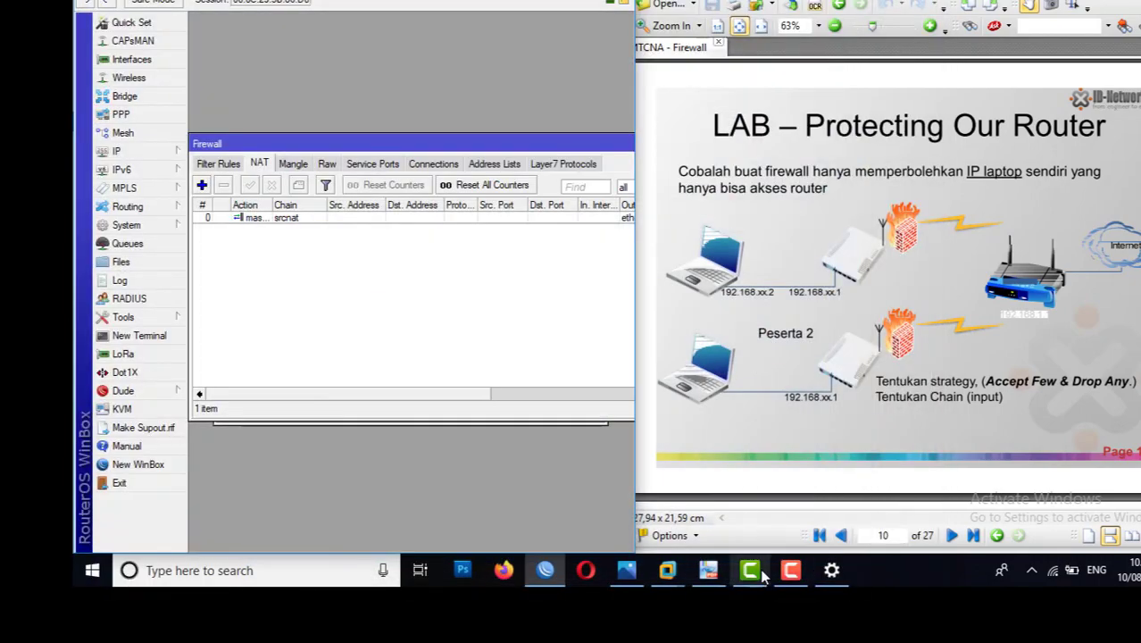
pyautogui.click(631, 573)
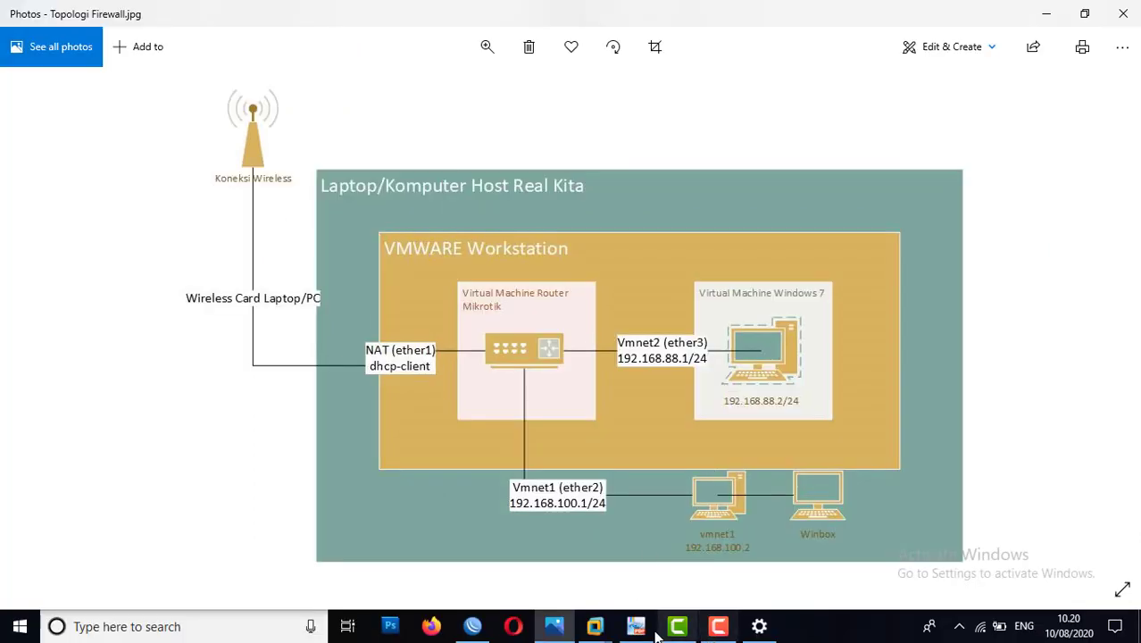
pyautogui.click(636, 628)
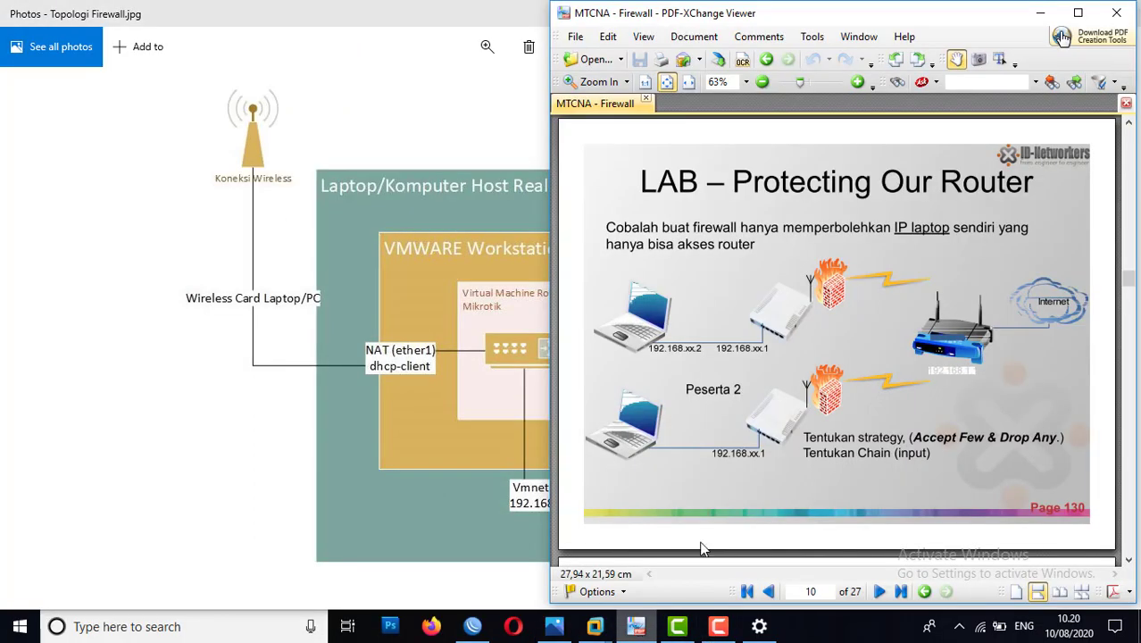
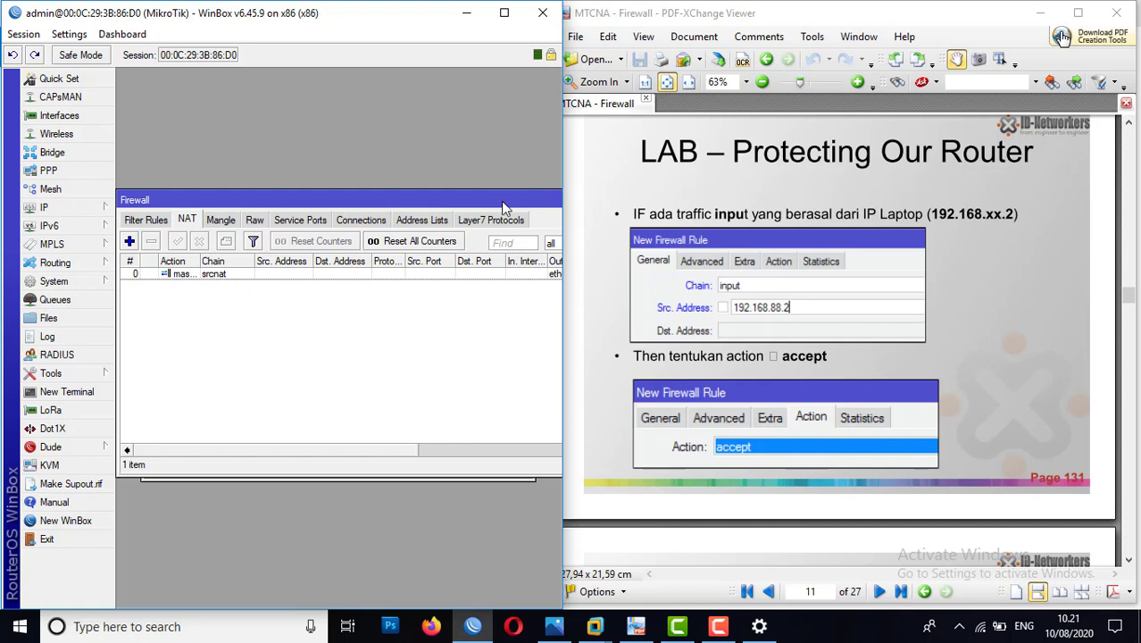
# Step: Open the router's IP firewall filter rules and start a new rule with the chain set to input
pyautogui.click(493, 174)
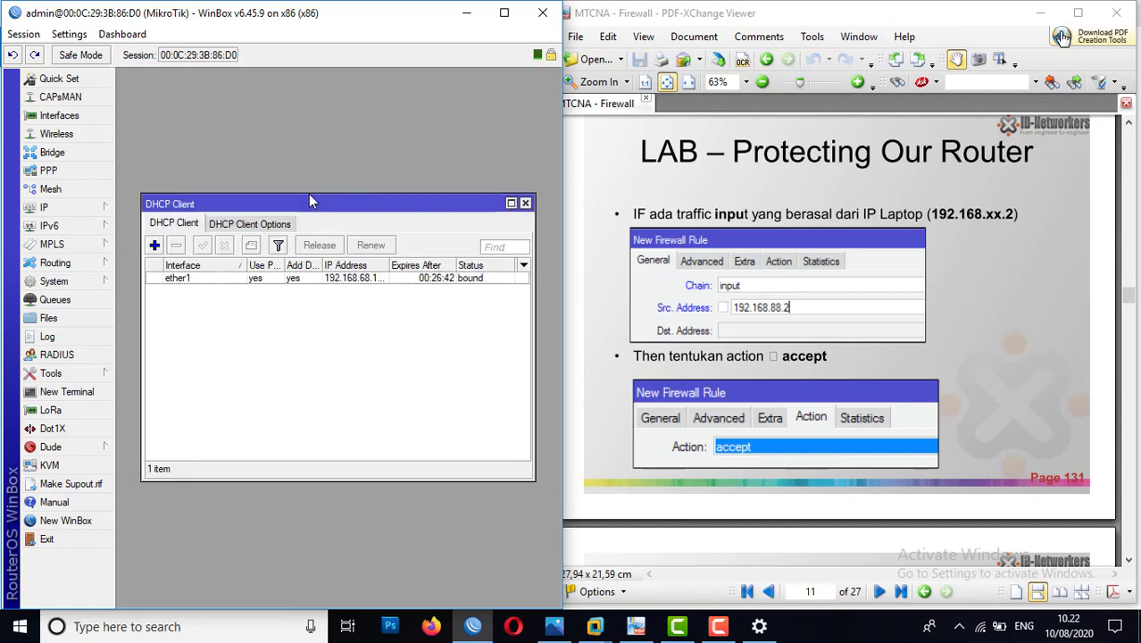
pyautogui.click(85, 215)
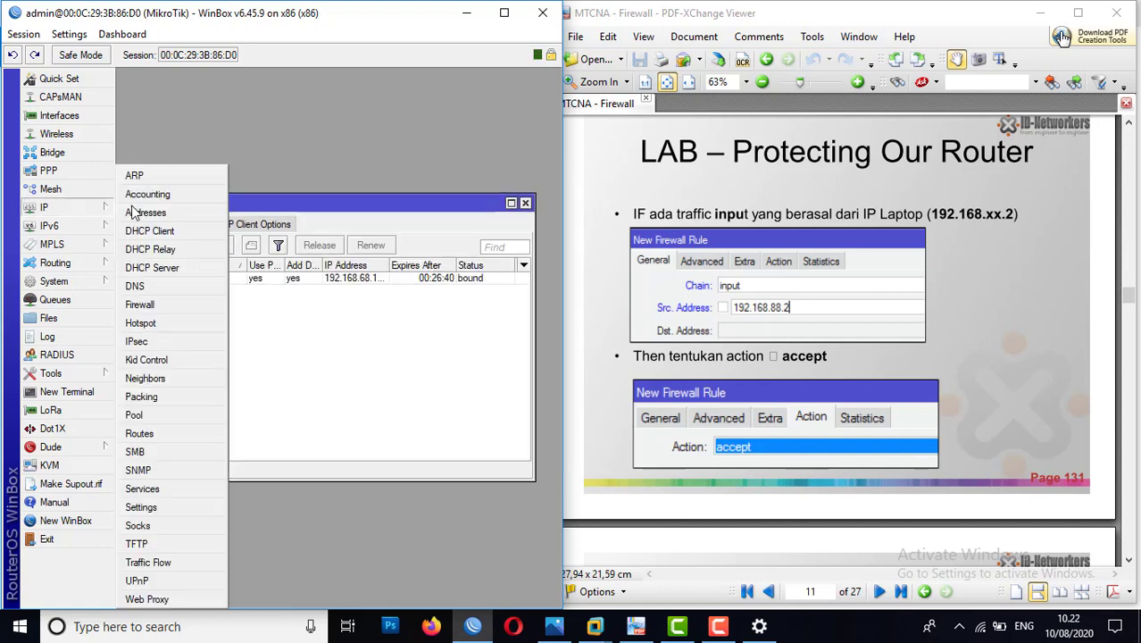
pyautogui.click(151, 309)
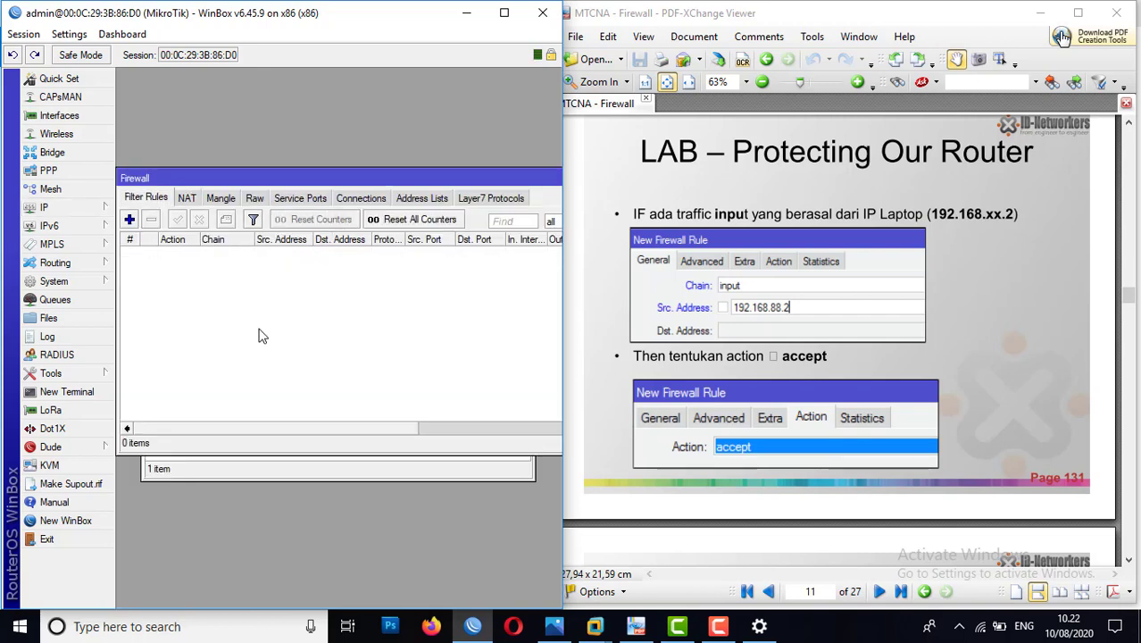
pyautogui.click(131, 218)
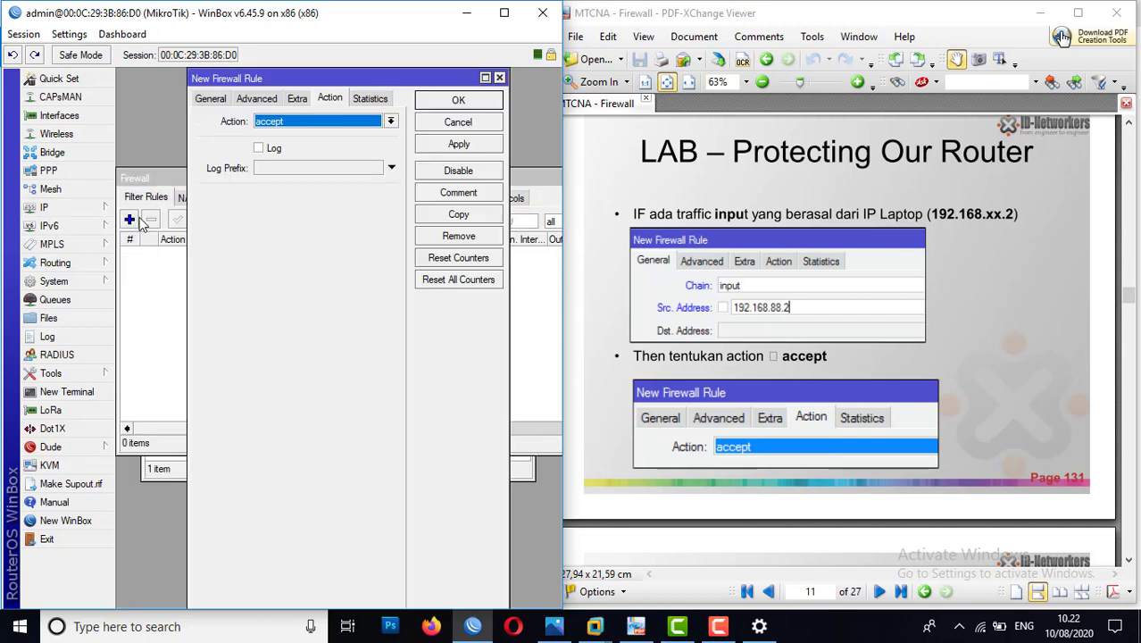
pyautogui.click(210, 99)
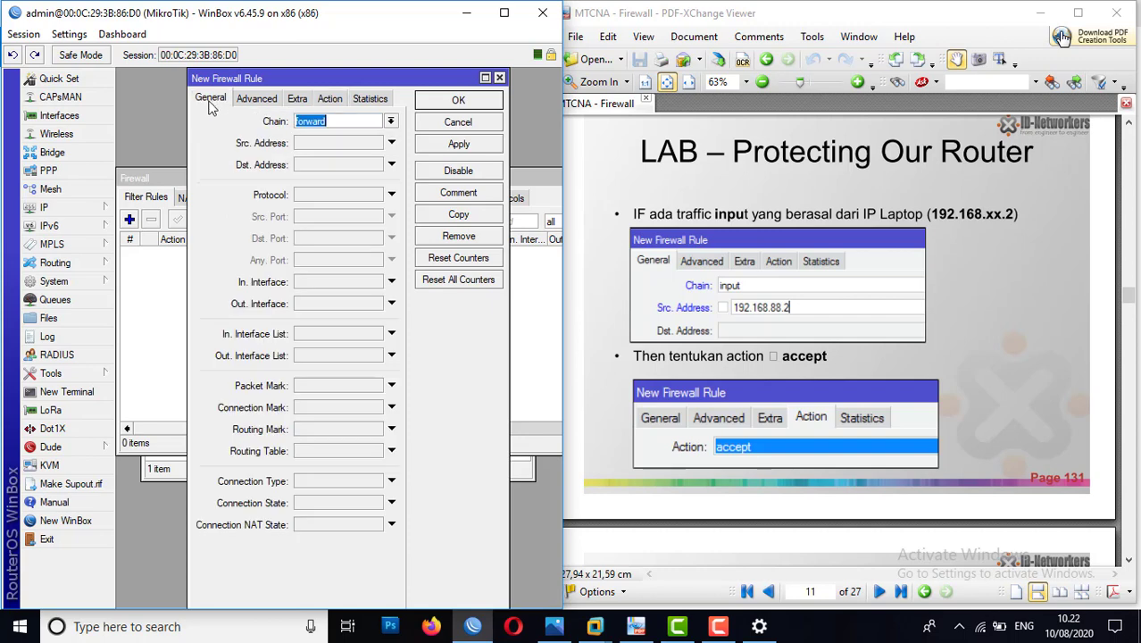
pyautogui.click(390, 121)
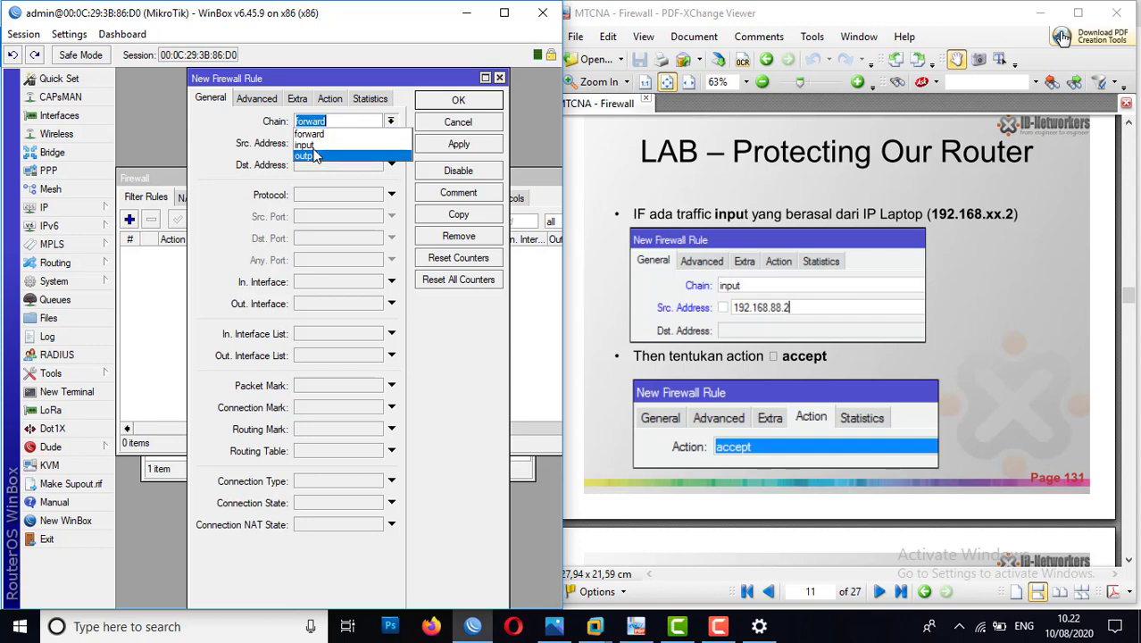
pyautogui.click(308, 144)
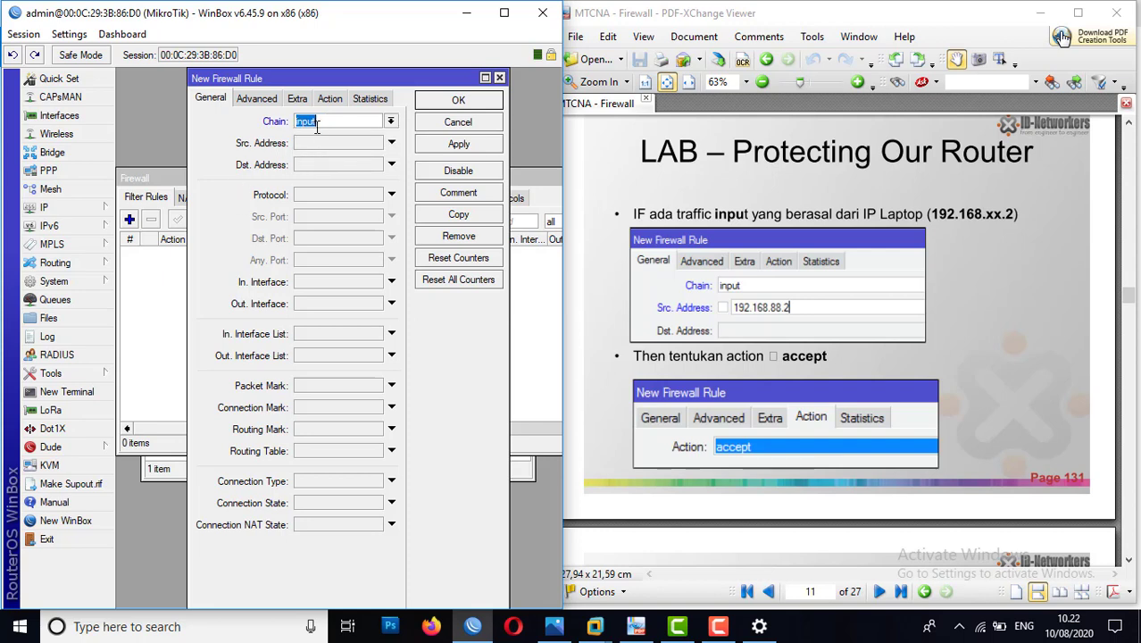
# Step: Set the new rule's source address to 192.168.88.2 and its action to accept, and save the rule
pyautogui.click(304, 144)
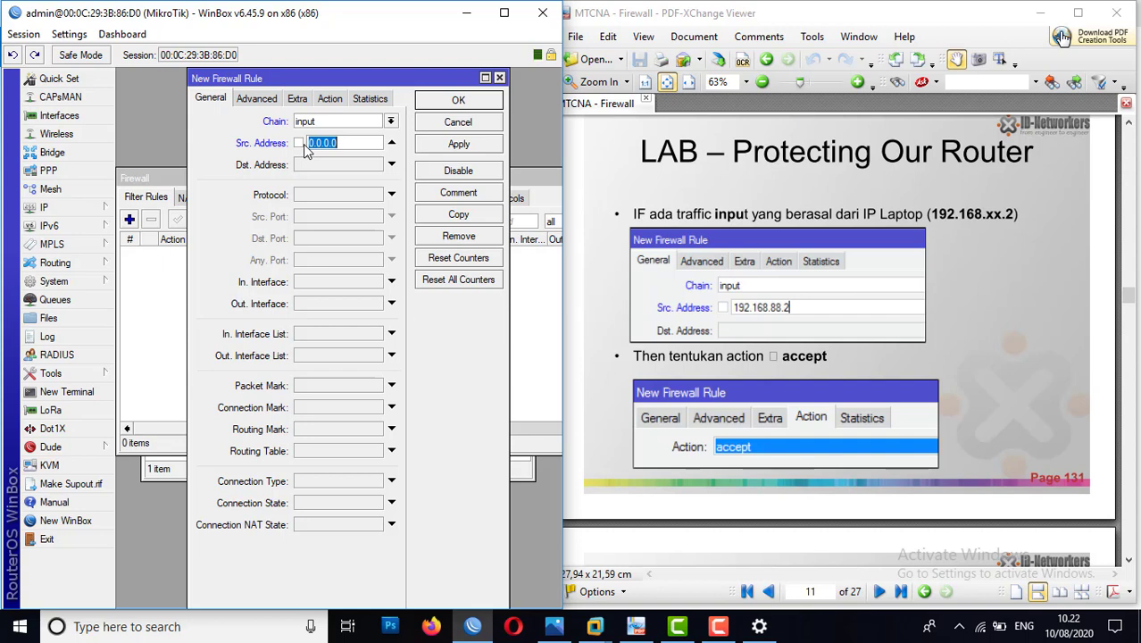
pyautogui.write('192.168.88.2')
pyautogui.click(330, 99)
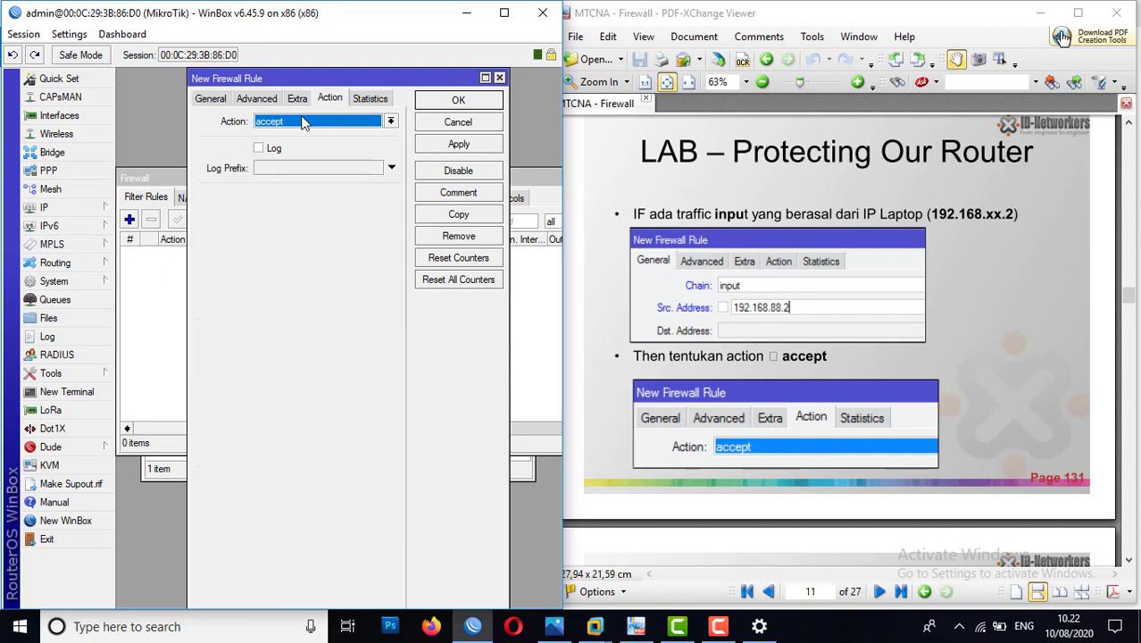
pyautogui.click(304, 120)
pyautogui.click(293, 134)
pyautogui.click(438, 149)
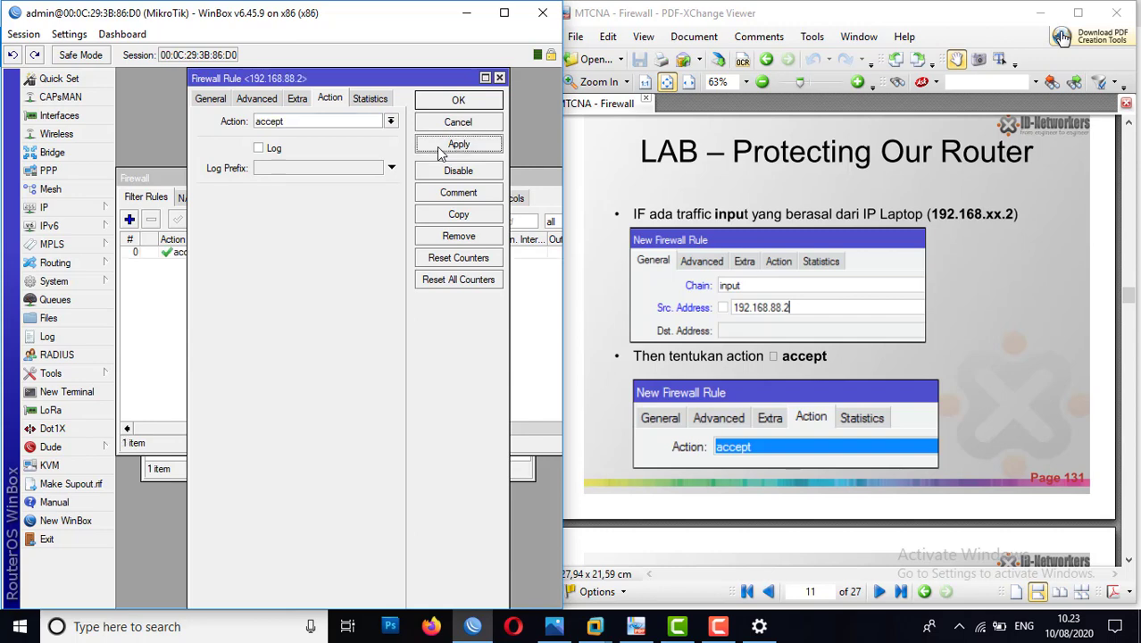
pyautogui.click(440, 104)
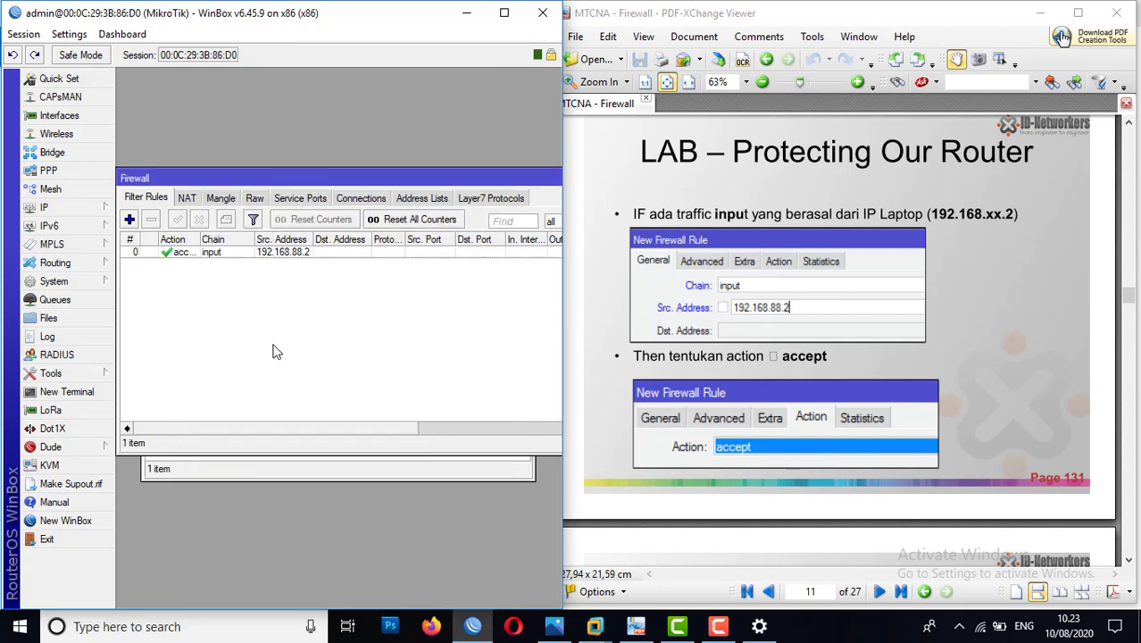
# Step: Advance the lab PDF to page 132 and start a second input-chain filter rule with source address 192.168.100.2
pyautogui.click(1039, 282)
pyautogui.scroll(-3, 1038, 282)
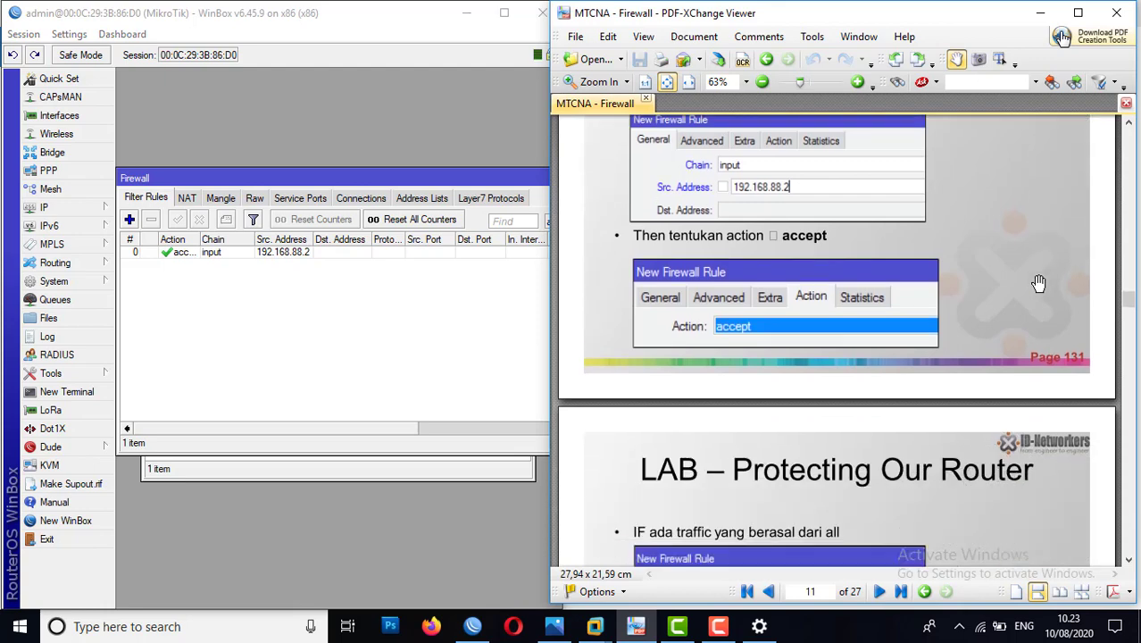
pyautogui.scroll(-6, 1039, 282)
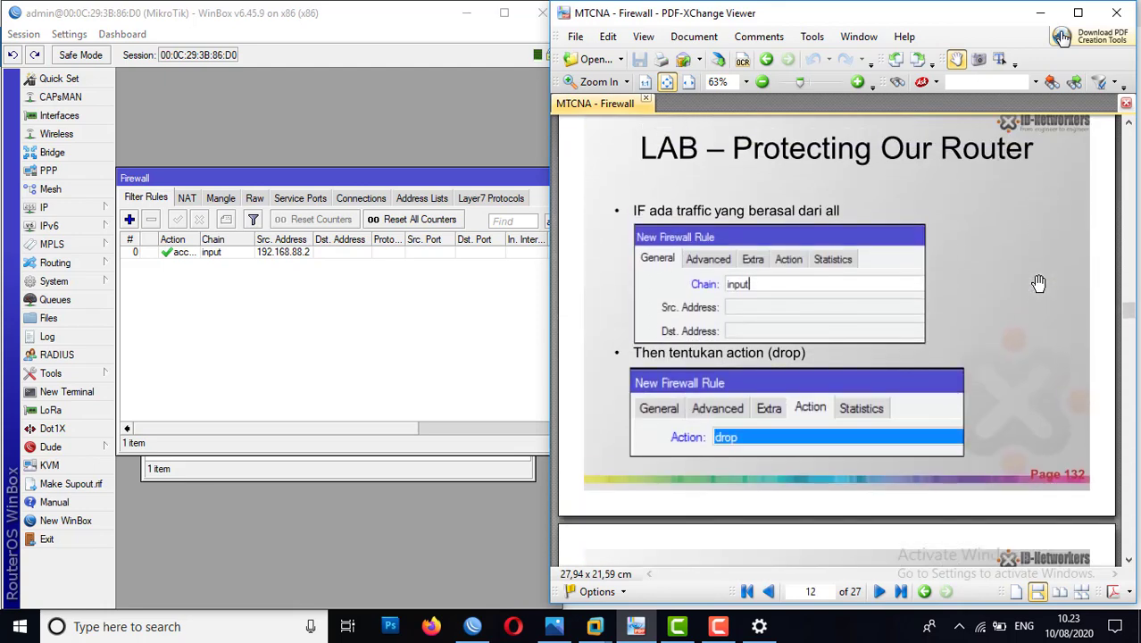
pyautogui.click(129, 221)
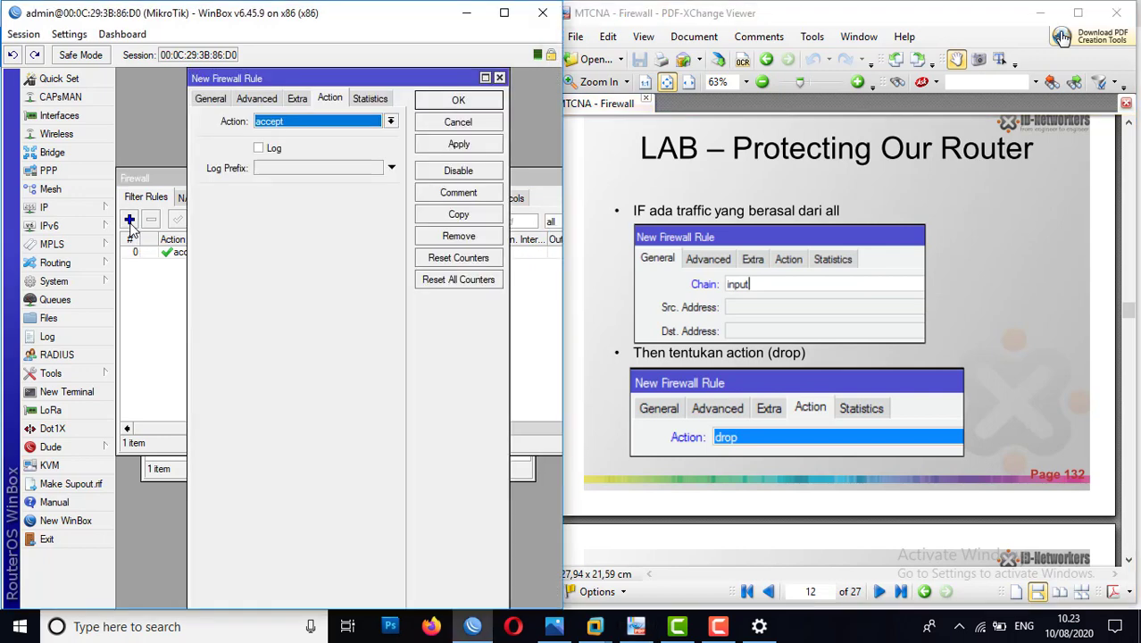
pyautogui.click(209, 99)
pyautogui.click(390, 121)
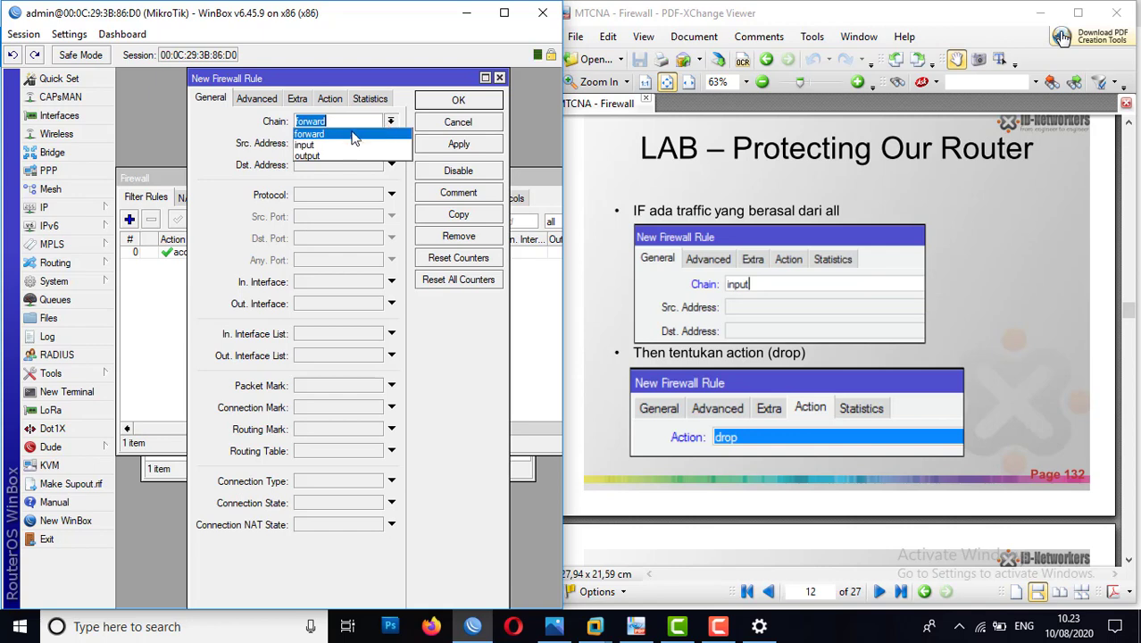
pyautogui.click(337, 145)
pyautogui.click(310, 146)
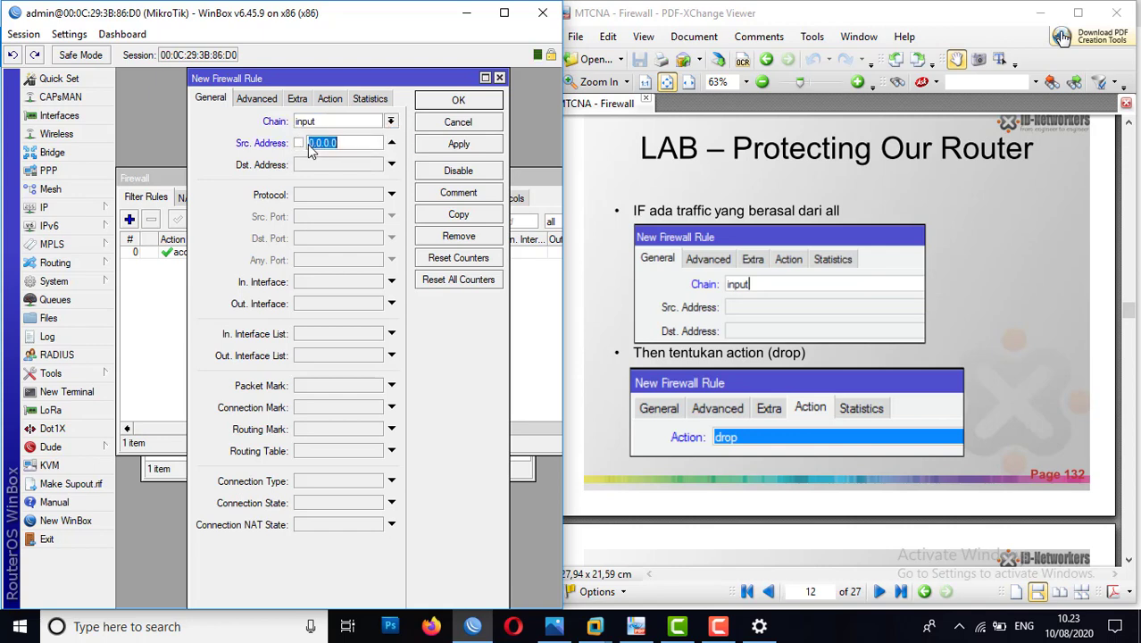
pyautogui.write('192.168.100.2')
# Step: Set the second rule's action to accept and save the rule
pyautogui.click(332, 99)
pyautogui.click(335, 132)
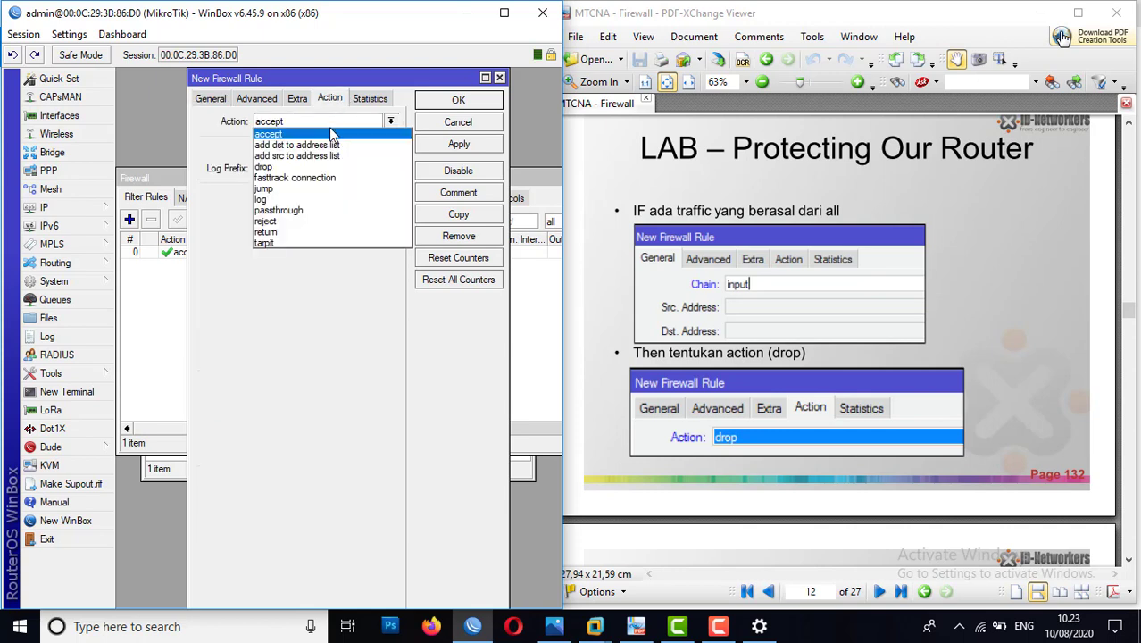
pyautogui.click(332, 133)
pyautogui.click(451, 144)
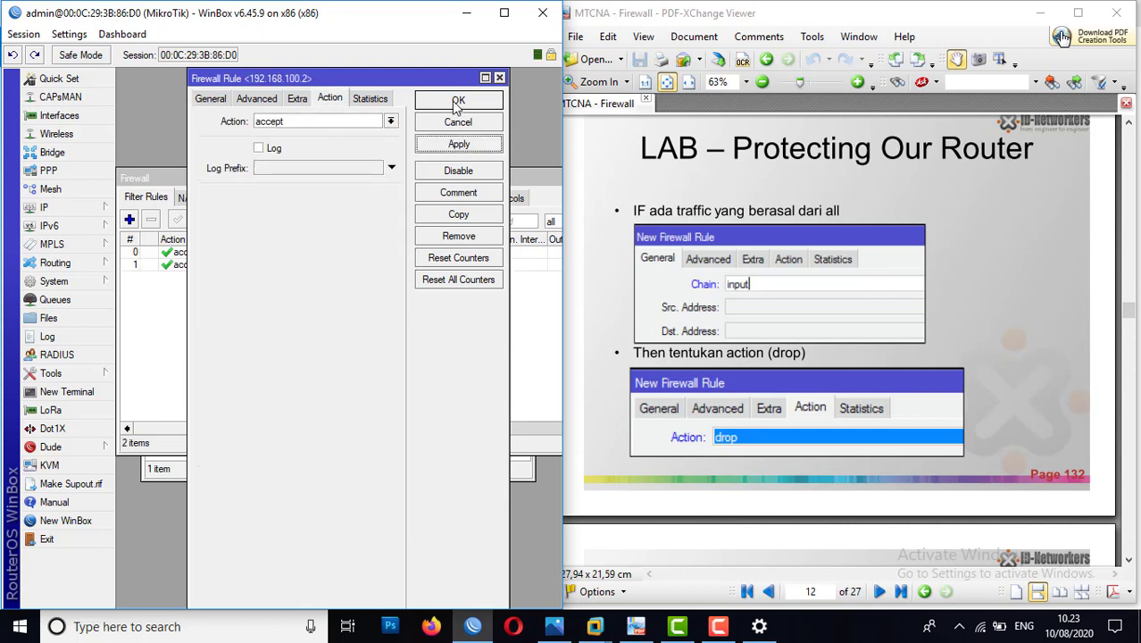
pyautogui.click(458, 101)
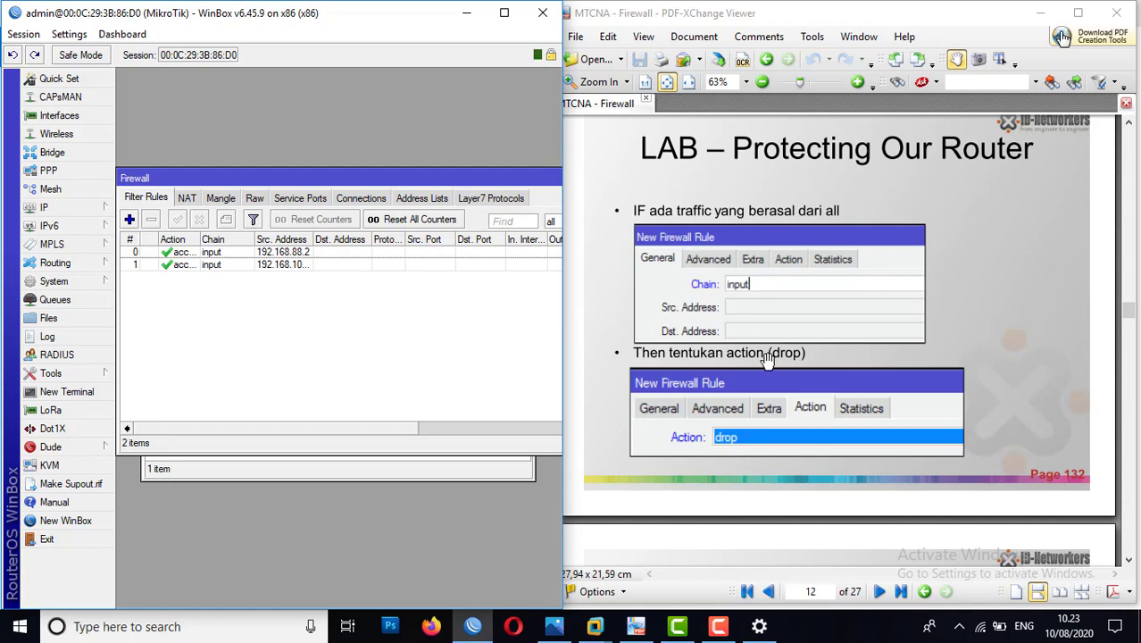
# Step: Add a third filter rule on the input chain with no source address and the action drop, and save it
pyautogui.click(239, 252)
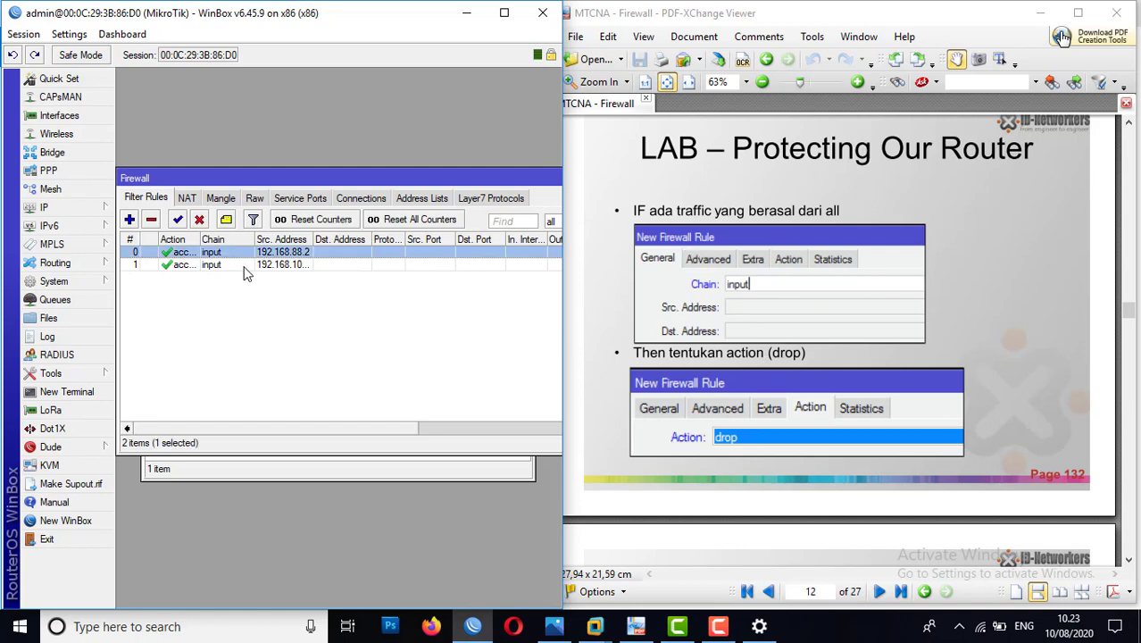
pyautogui.click(243, 266)
pyautogui.click(131, 220)
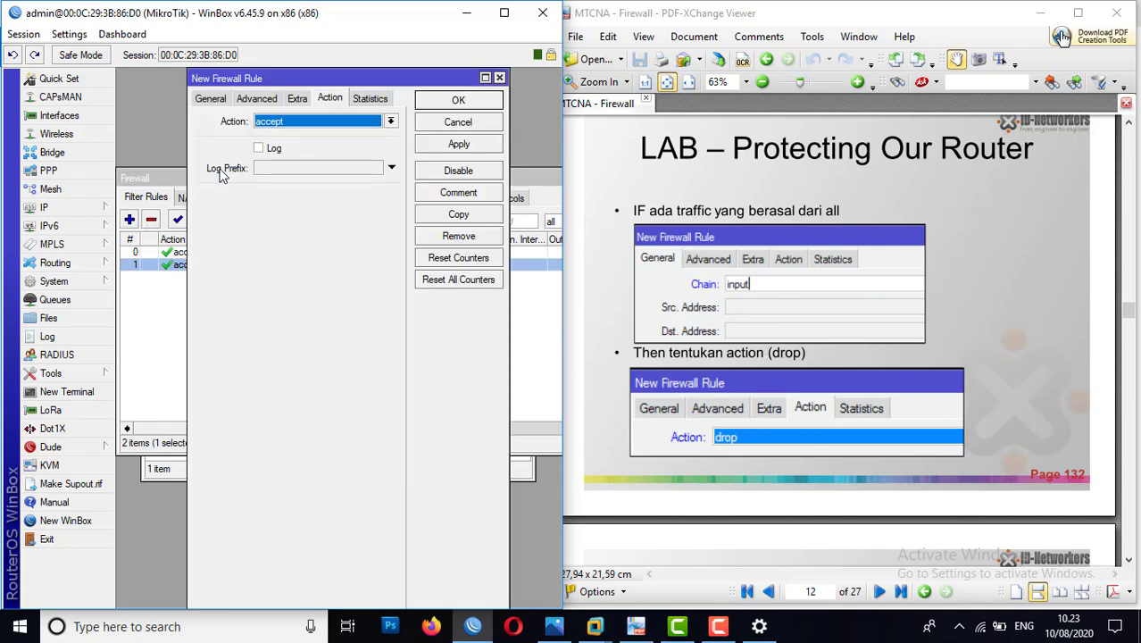
pyautogui.click(210, 100)
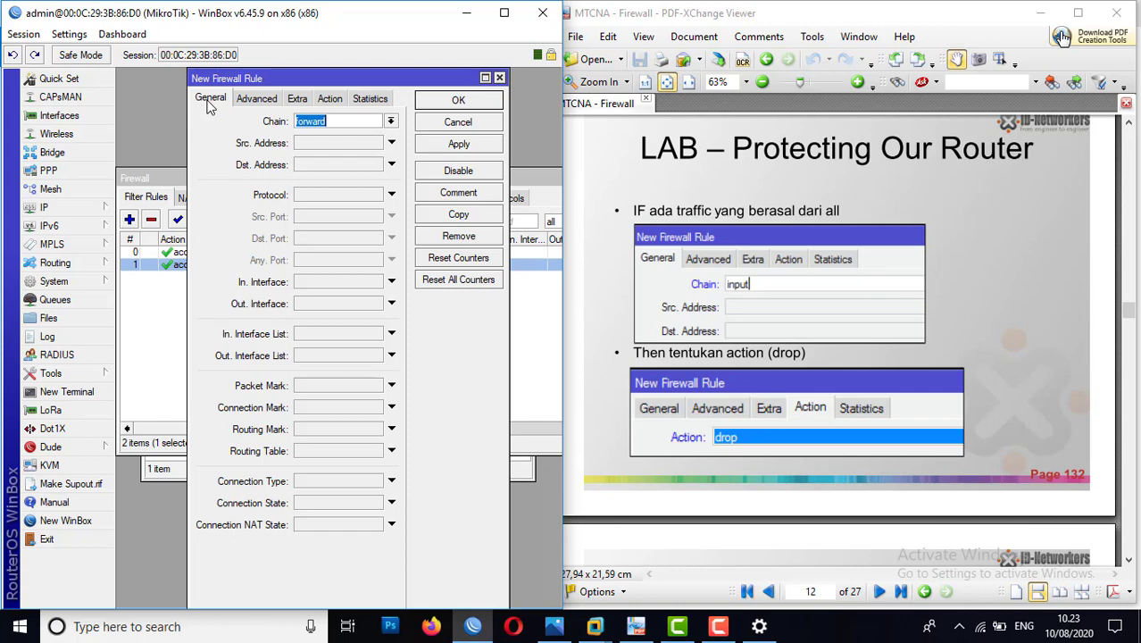
pyautogui.click(391, 121)
pyautogui.click(359, 144)
pyautogui.click(331, 99)
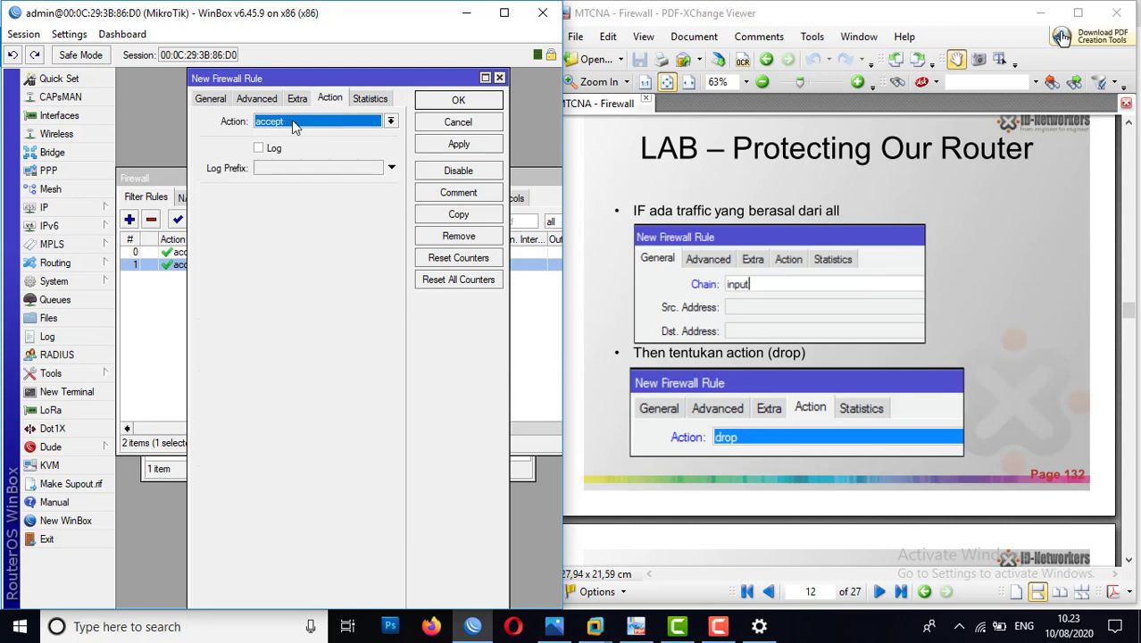
pyautogui.click(291, 120)
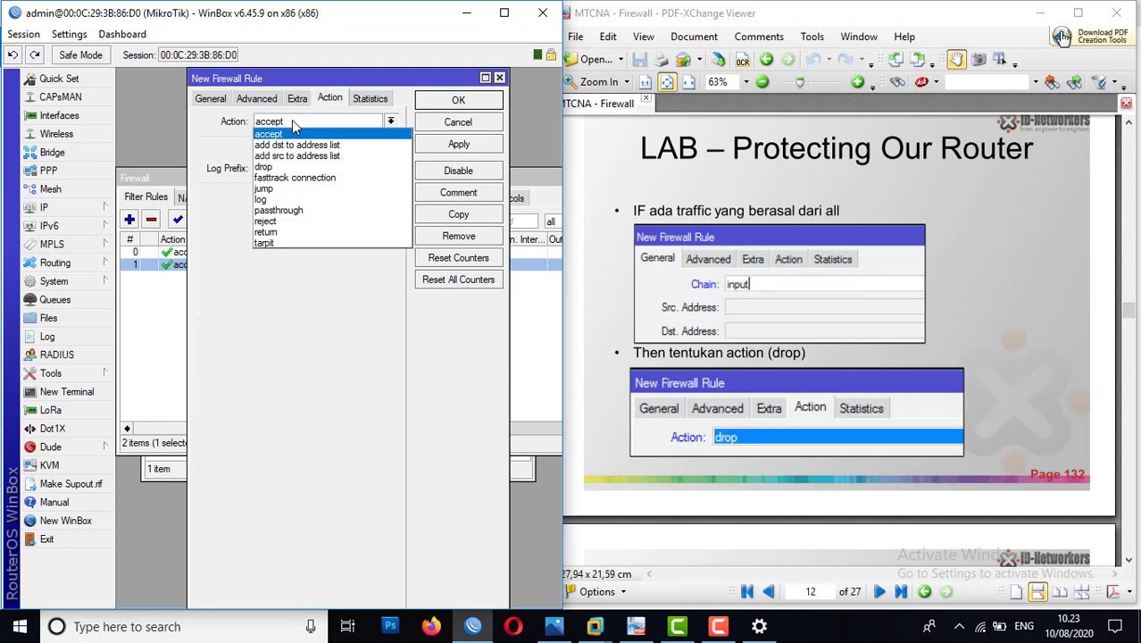
pyautogui.click(277, 167)
pyautogui.click(455, 145)
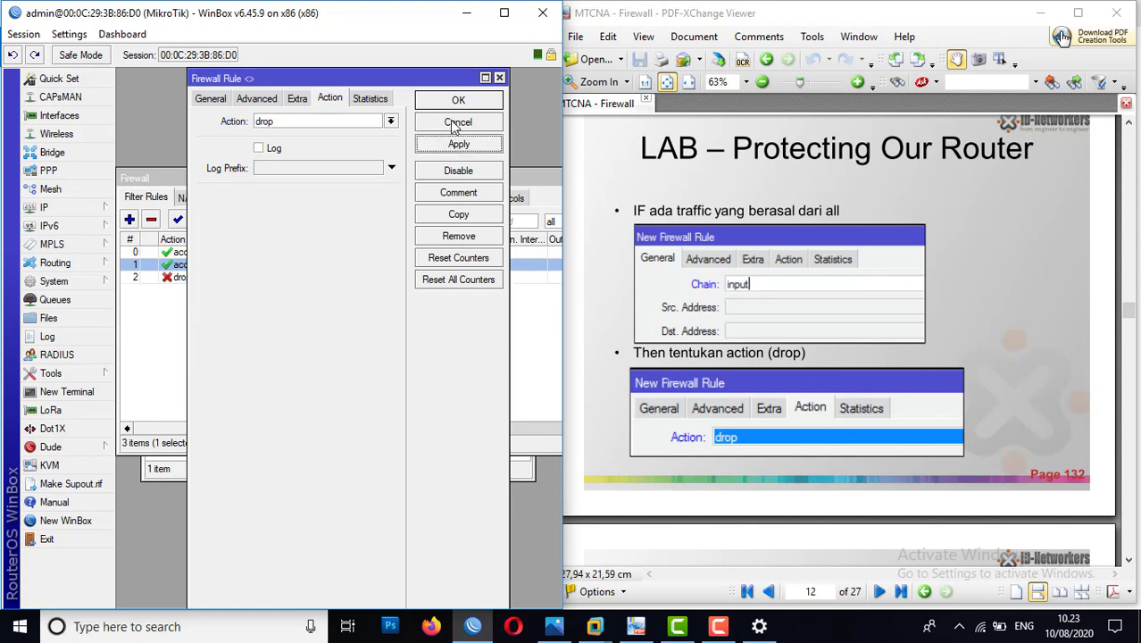
pyautogui.click(457, 106)
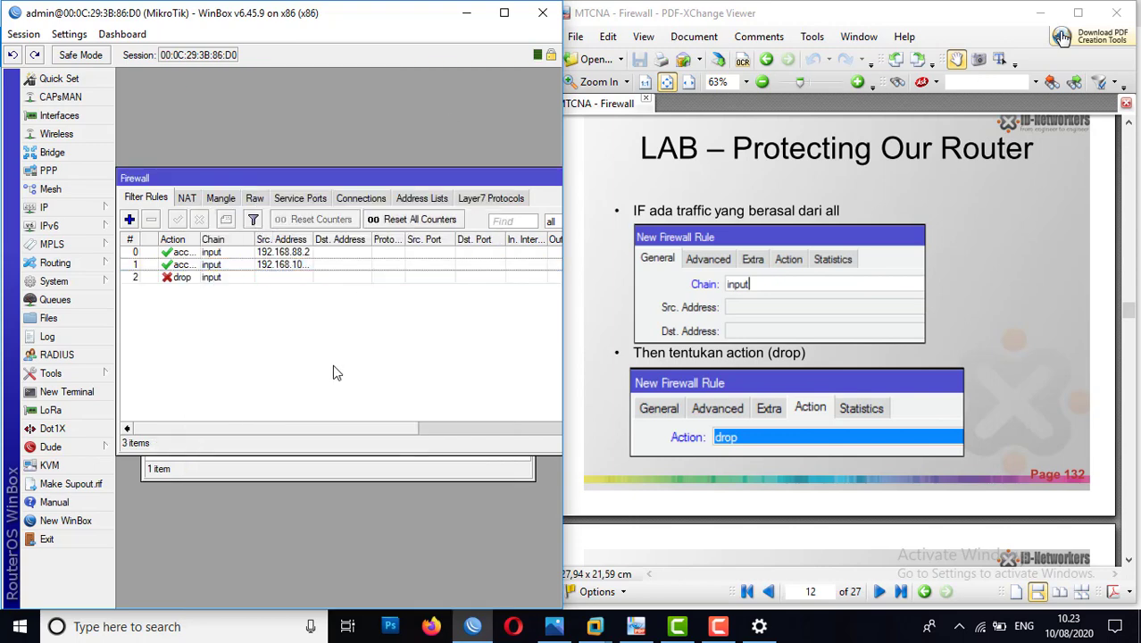
# Step: Compare the three filter rules with page 133 of the lab PDF, widening the Src. Address column to read the full addresses
pyautogui.click(1011, 359)
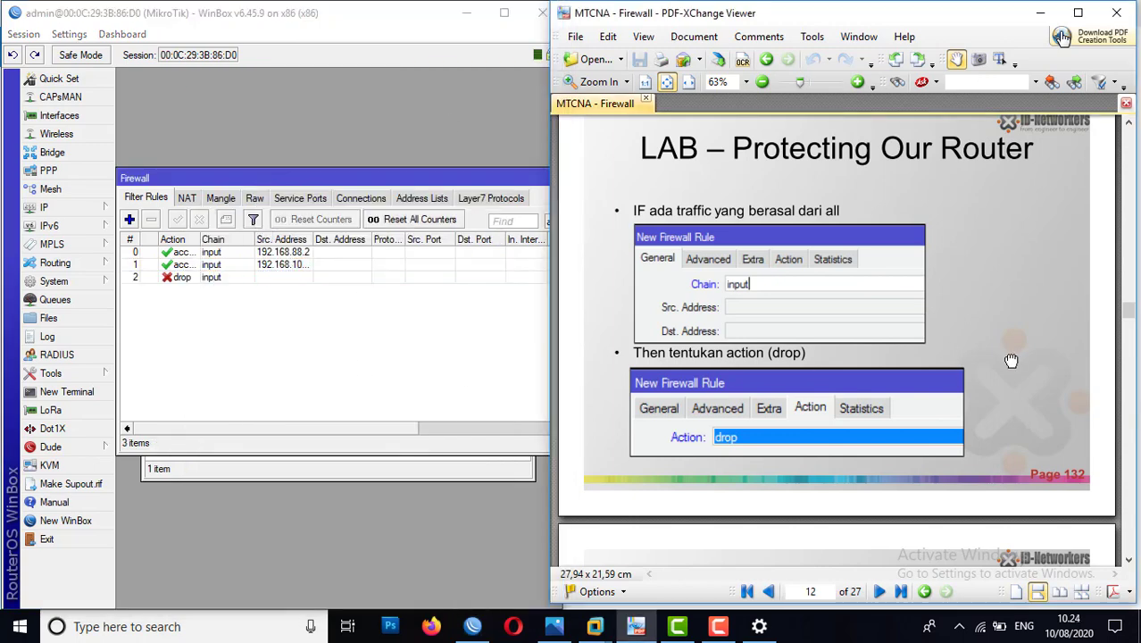
pyautogui.scroll(-1, 1011, 360)
pyautogui.scroll(-5, 1011, 360)
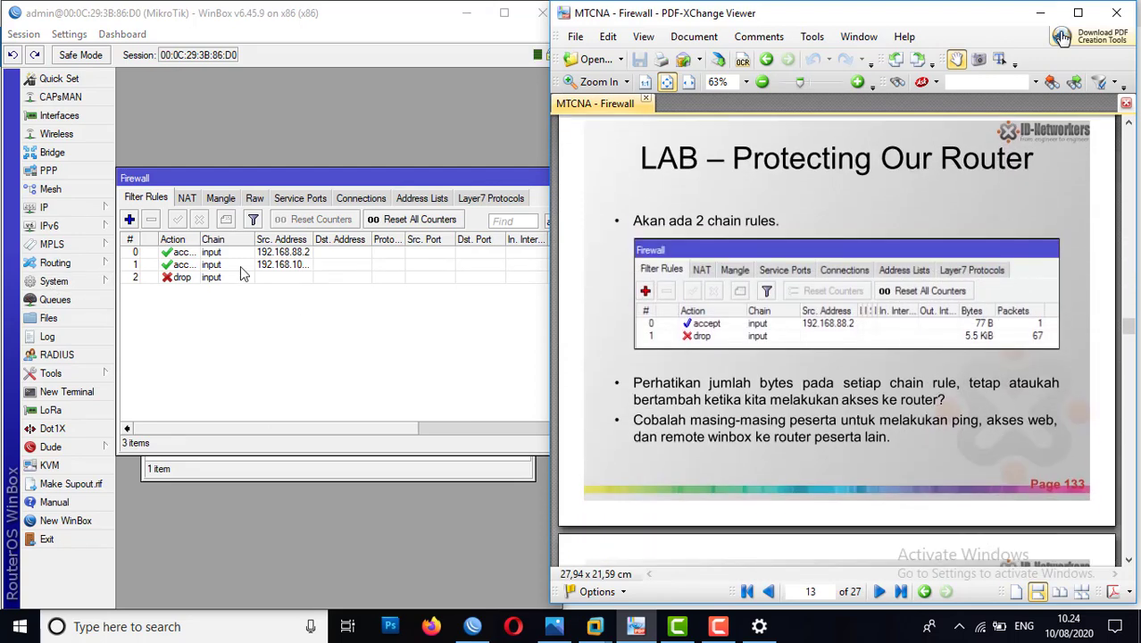
pyautogui.click(167, 253)
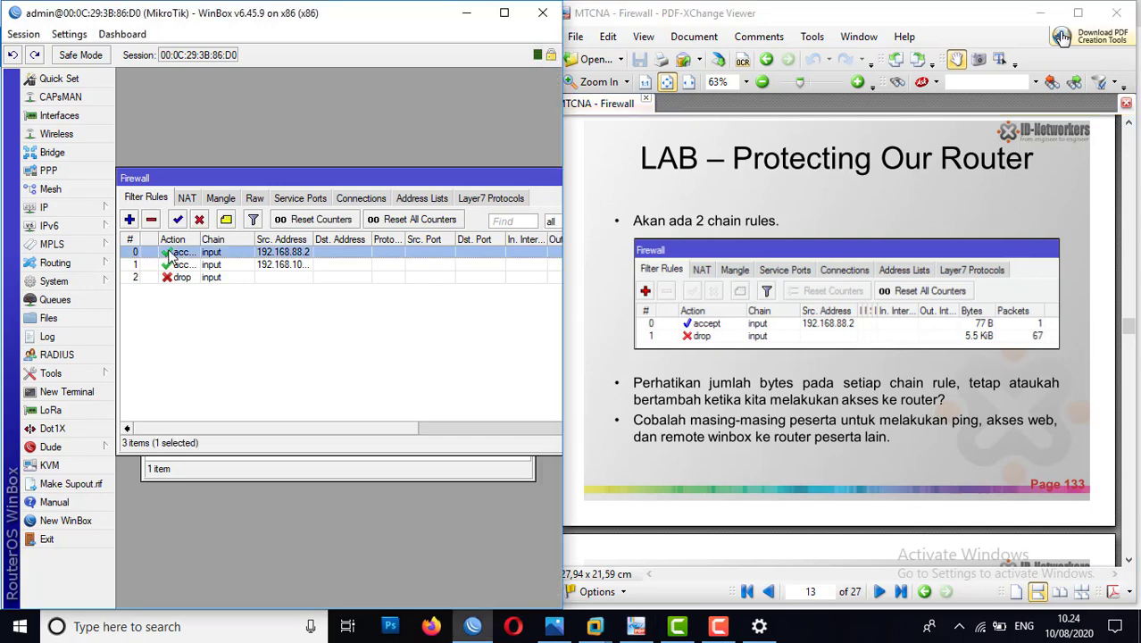
pyautogui.click(183, 266)
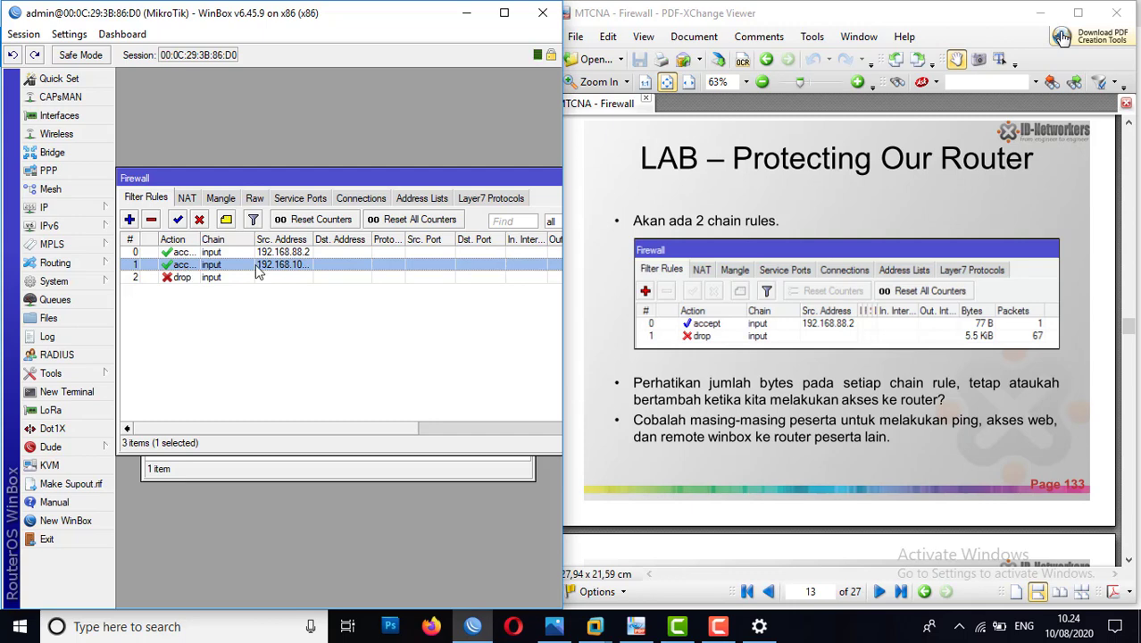
pyautogui.moveTo(314, 239); pyautogui.dragTo(349, 239)
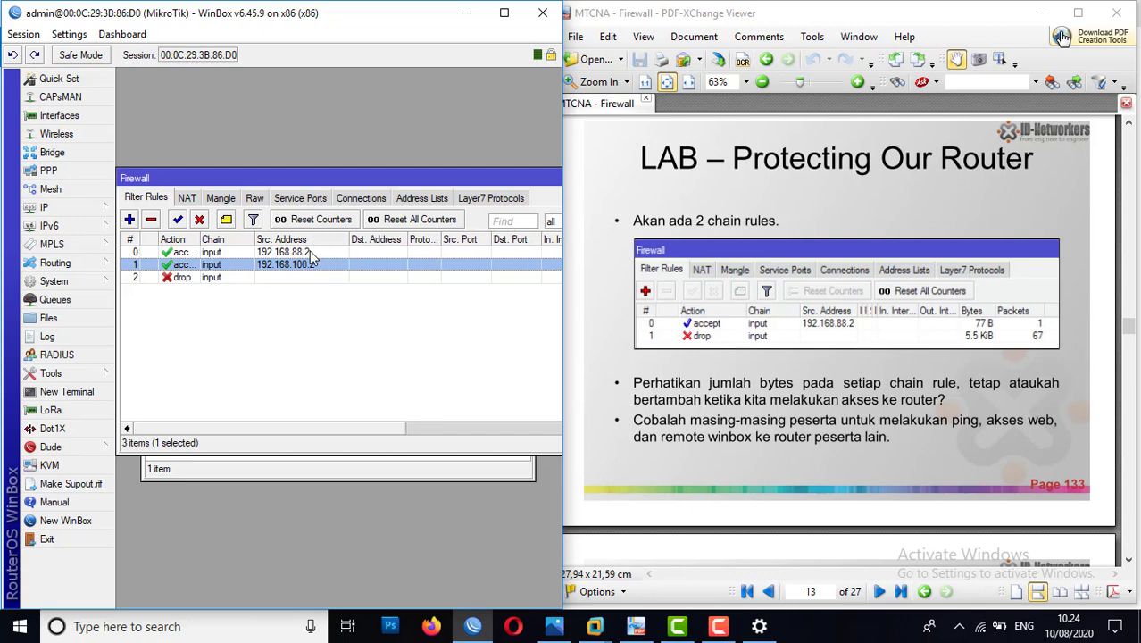
pyautogui.click(206, 281)
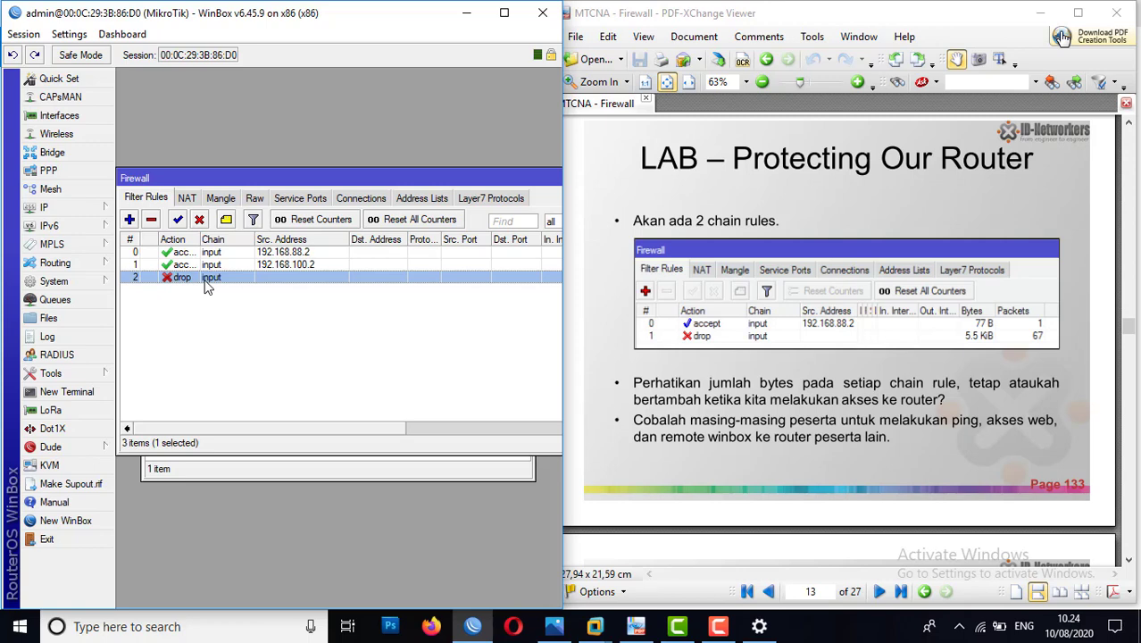
pyautogui.click(274, 386)
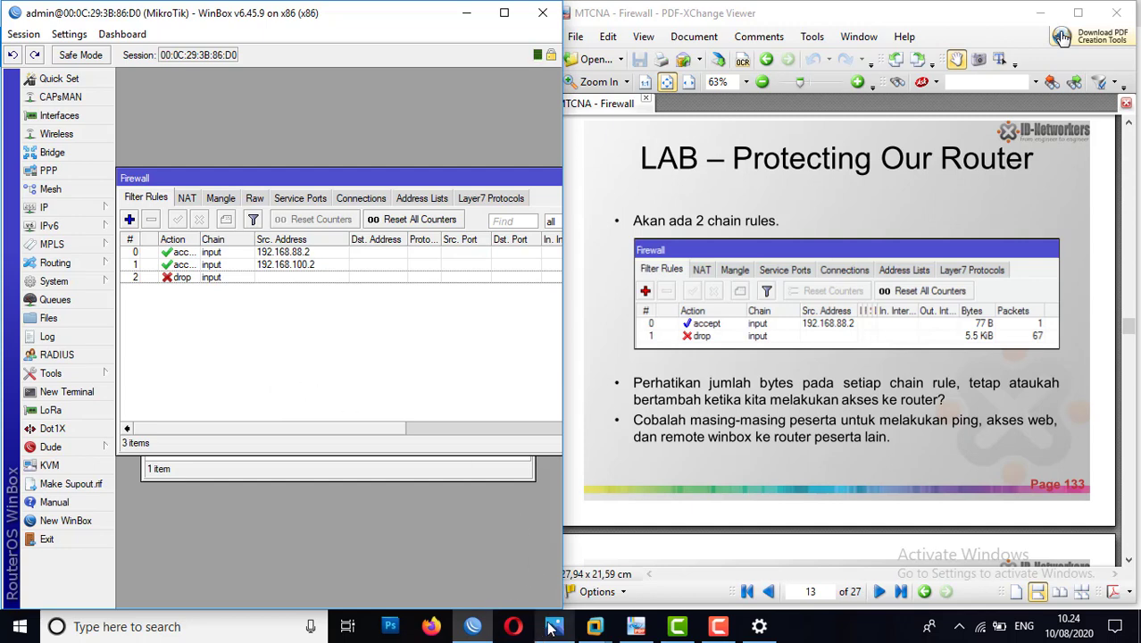
# Step: Switch to the Windows 7 virtual machine in VMware Workstation and open a Command Prompt
pyautogui.moveTo(595, 631)
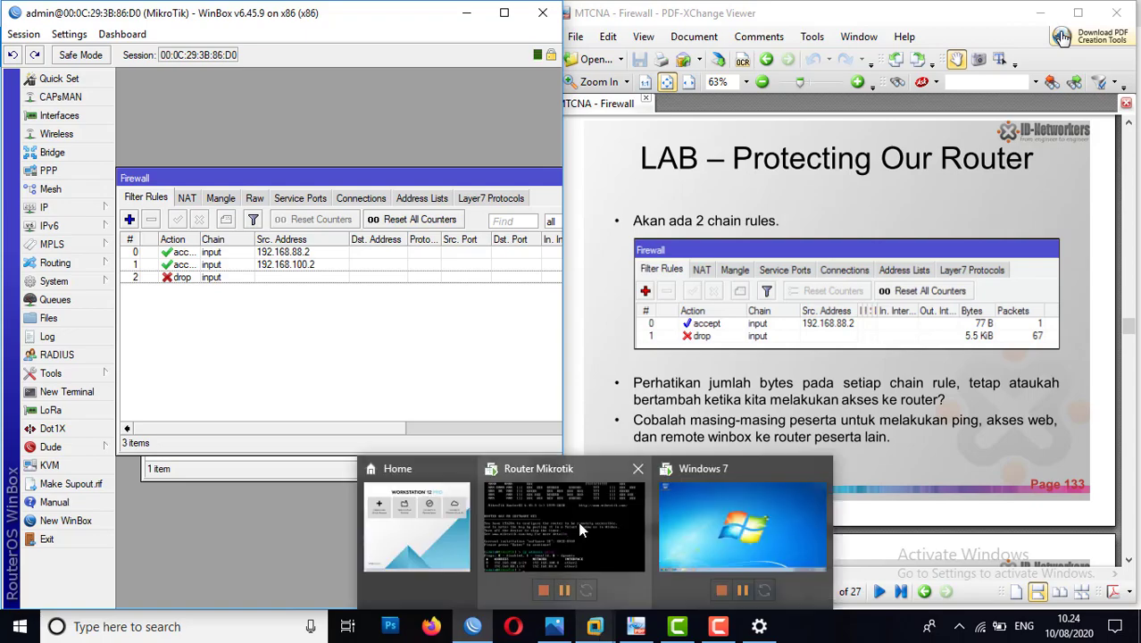
pyautogui.click(691, 514)
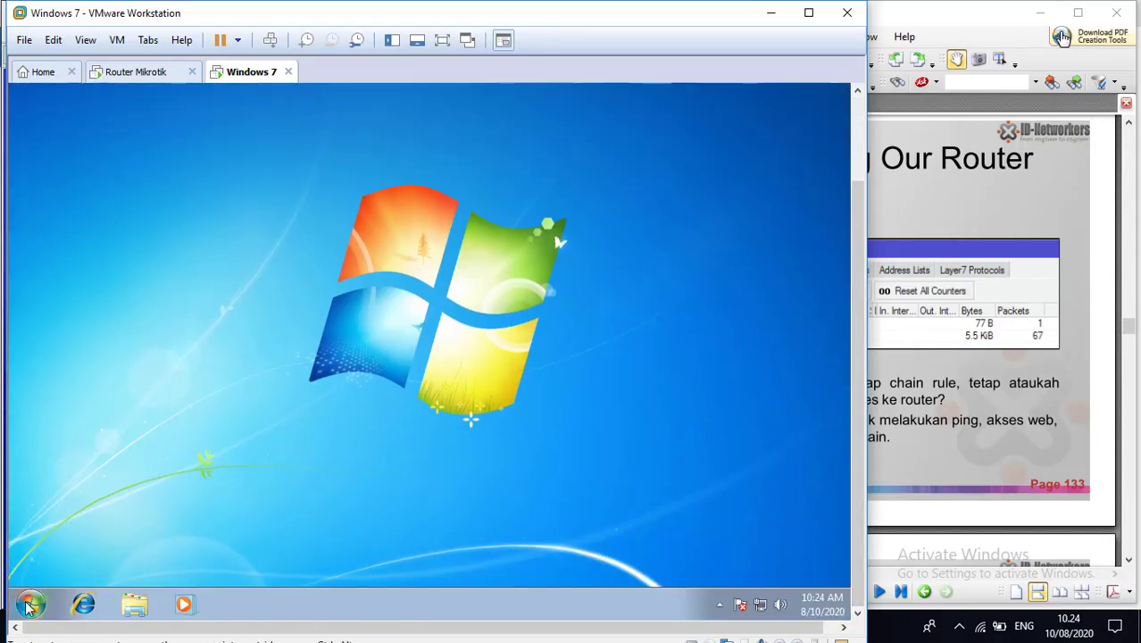
pyautogui.click(29, 605)
pyautogui.write('cmd')
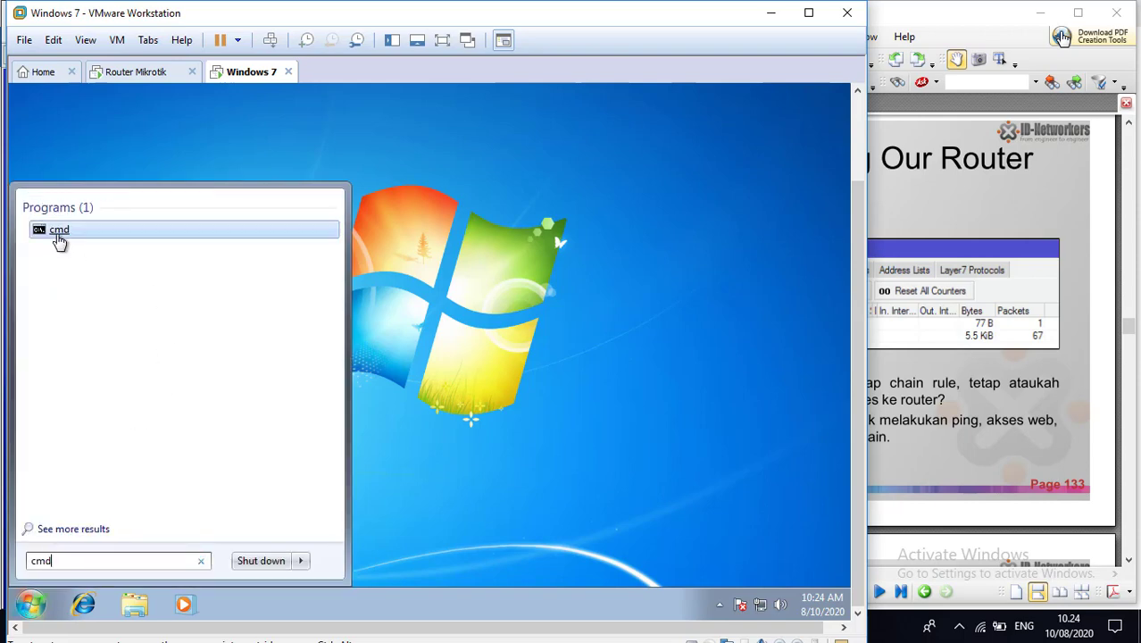
pyautogui.click(57, 234)
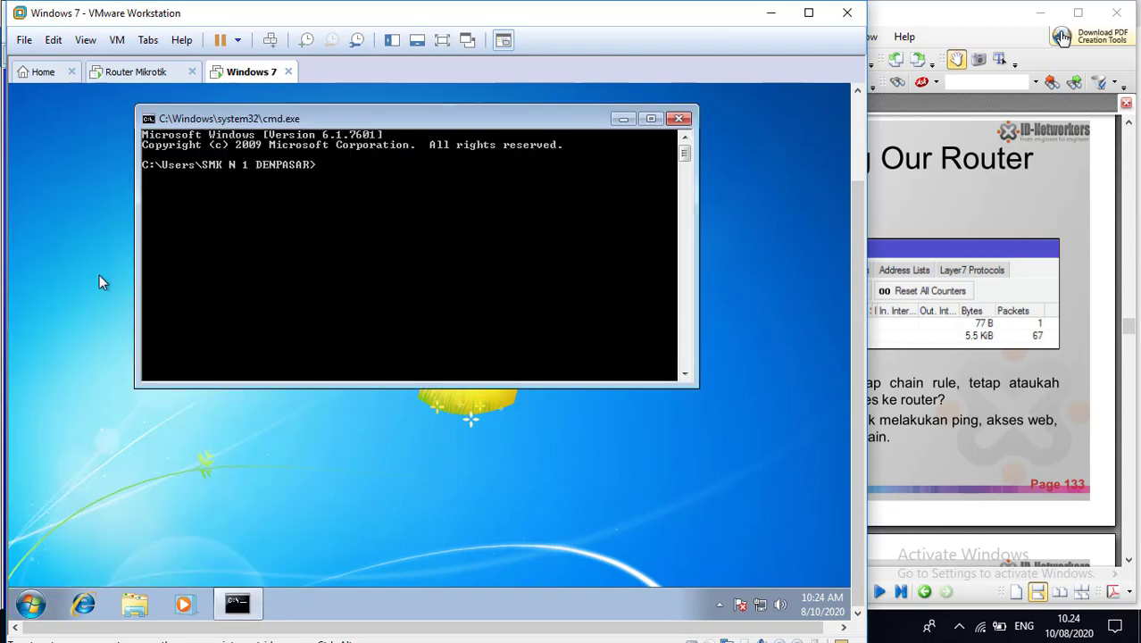
# Step: Ping the router at 192.168.88.1 from the Windows 7 Command Prompt
pyautogui.write('ping 192.168.88.1')
pyautogui.press('Return')
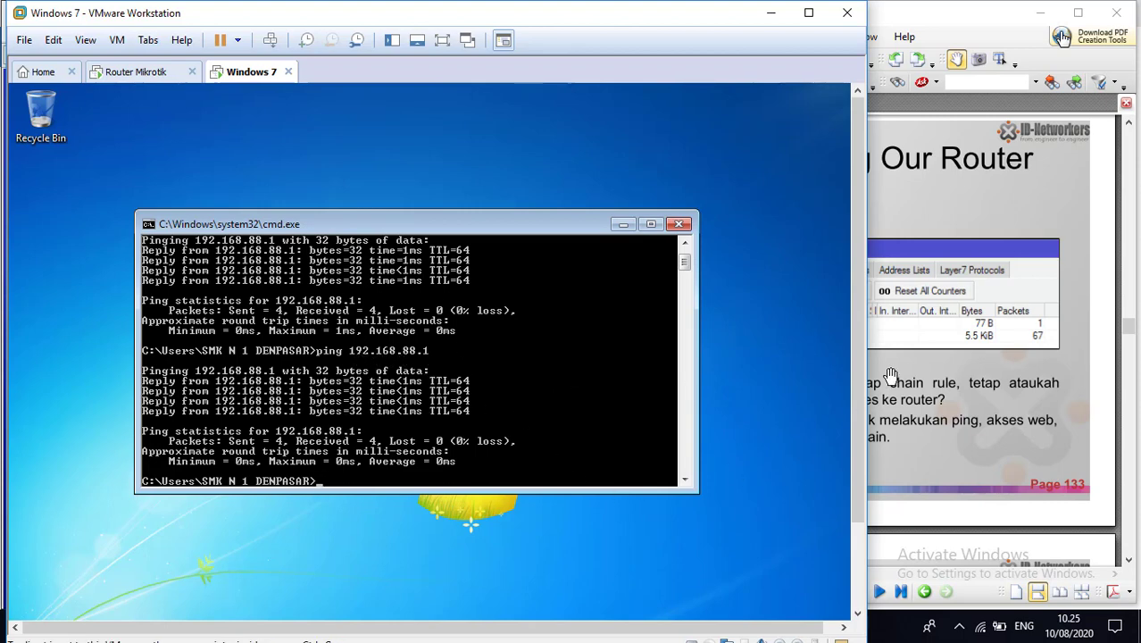
# Step: Open the Windows 7 Network and Sharing Center and show the Local Area Connection status
pyautogui.moveTo(857, 346); pyautogui.dragTo(849, 408)
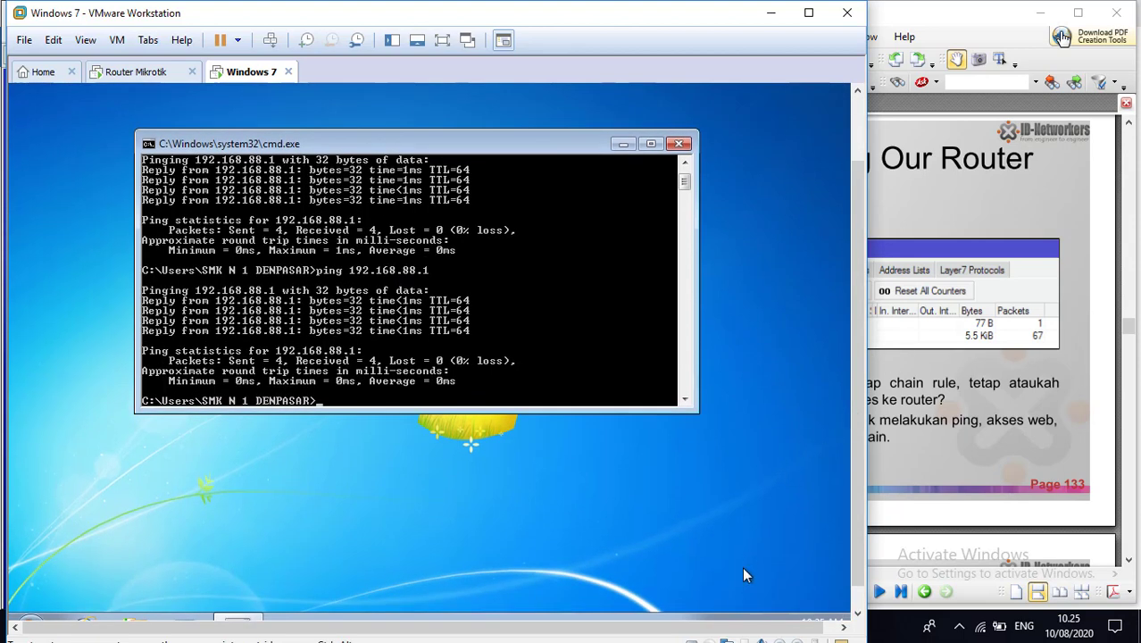
pyautogui.moveTo(860, 486); pyautogui.dragTo(851, 544)
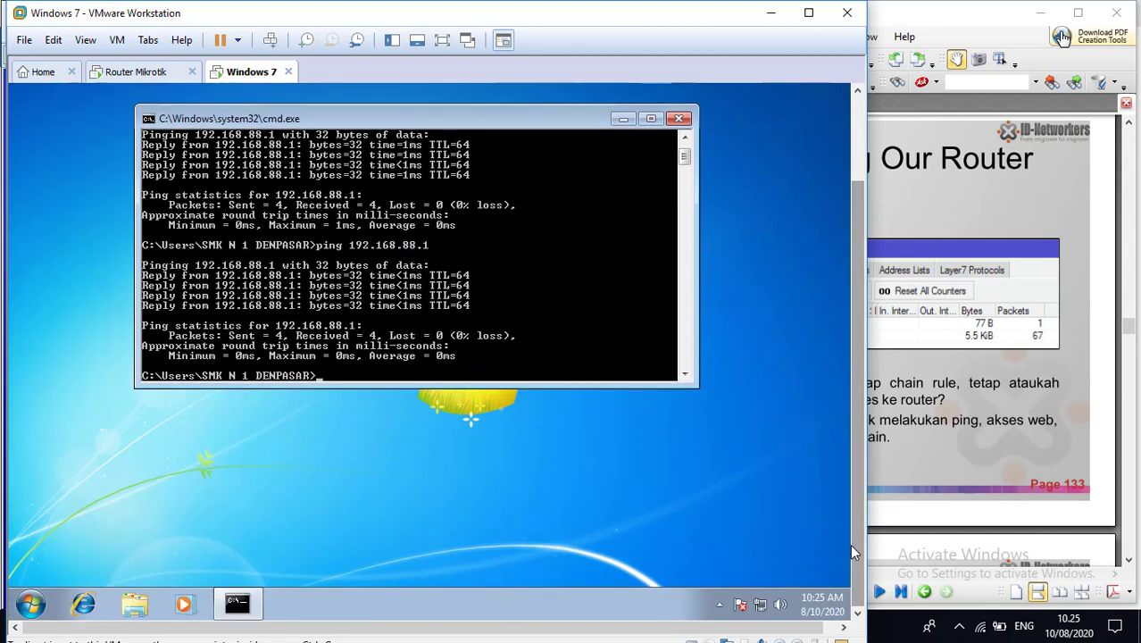
pyautogui.rightClick(761, 606)
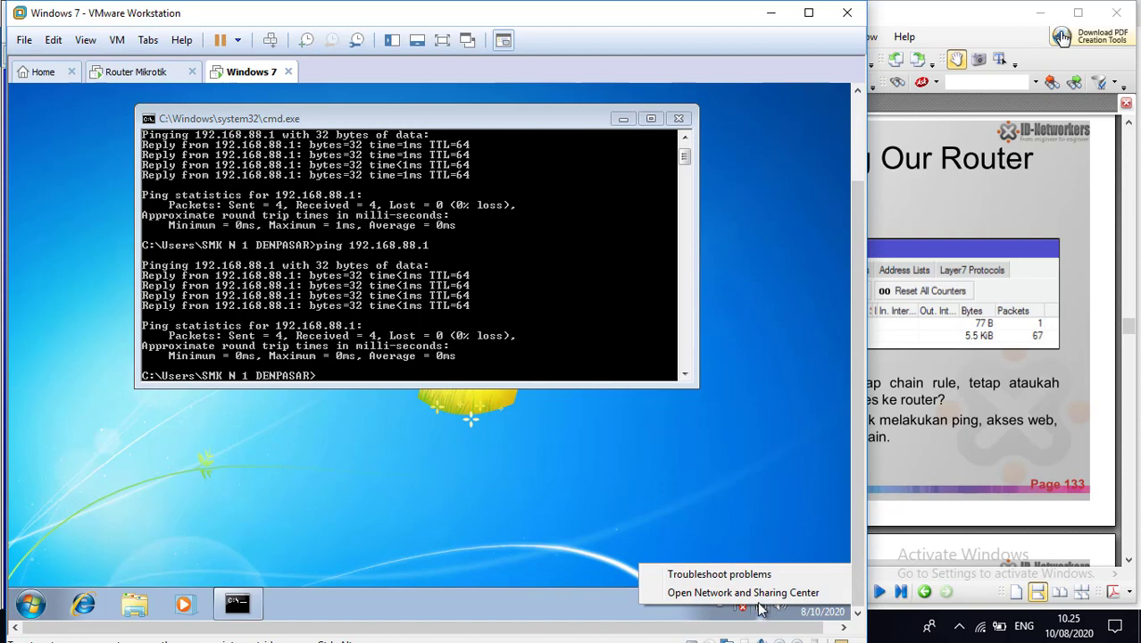
pyautogui.click(751, 593)
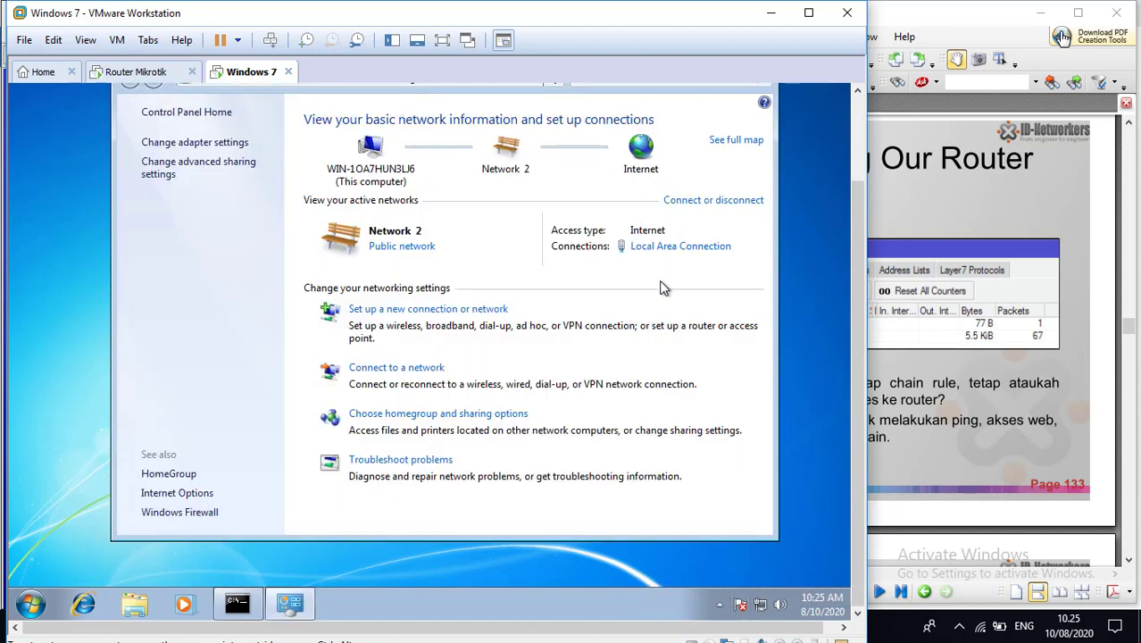
pyautogui.click(651, 252)
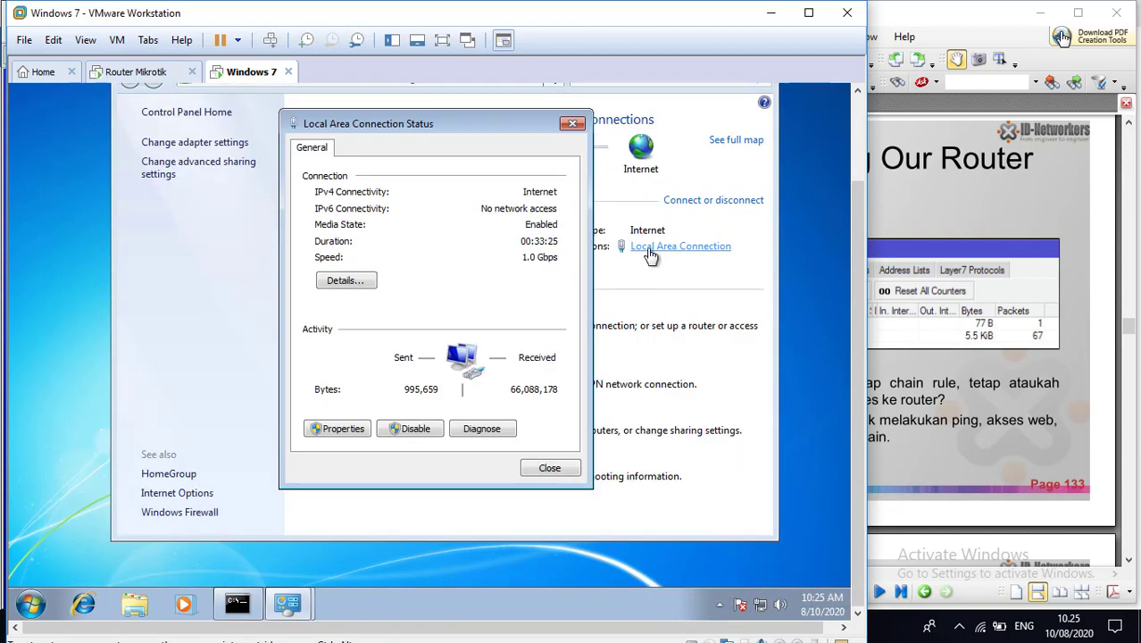
# Step: Set the Local Area Connection's IPv4 address to 192.168.88.5, save it and close the connection dialogs
pyautogui.click(338, 431)
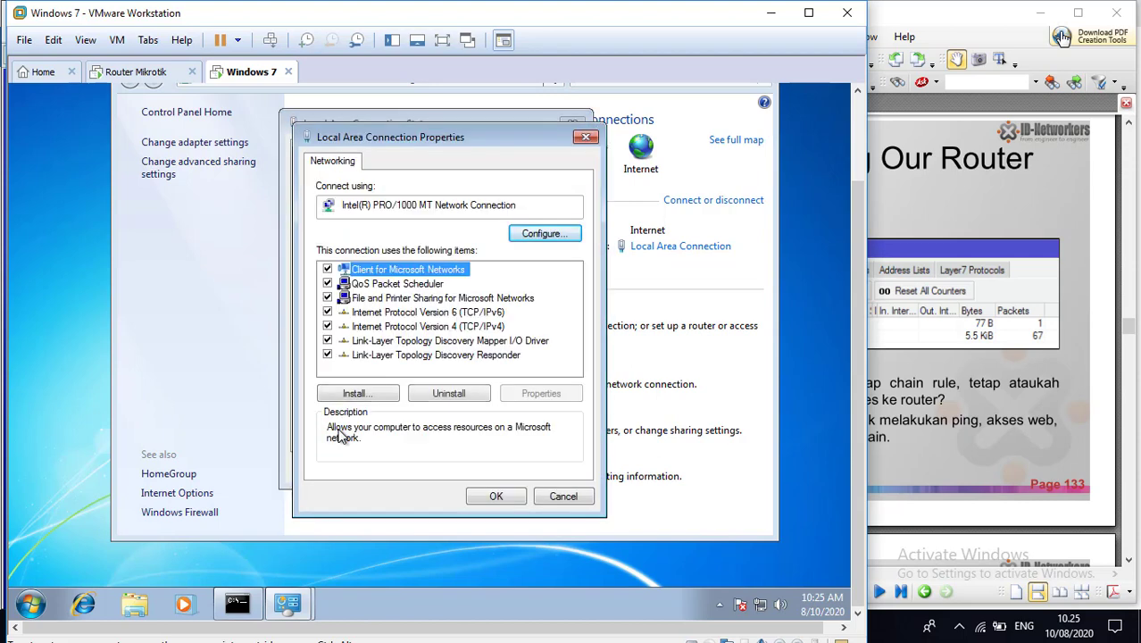
pyautogui.doubleClick(397, 327)
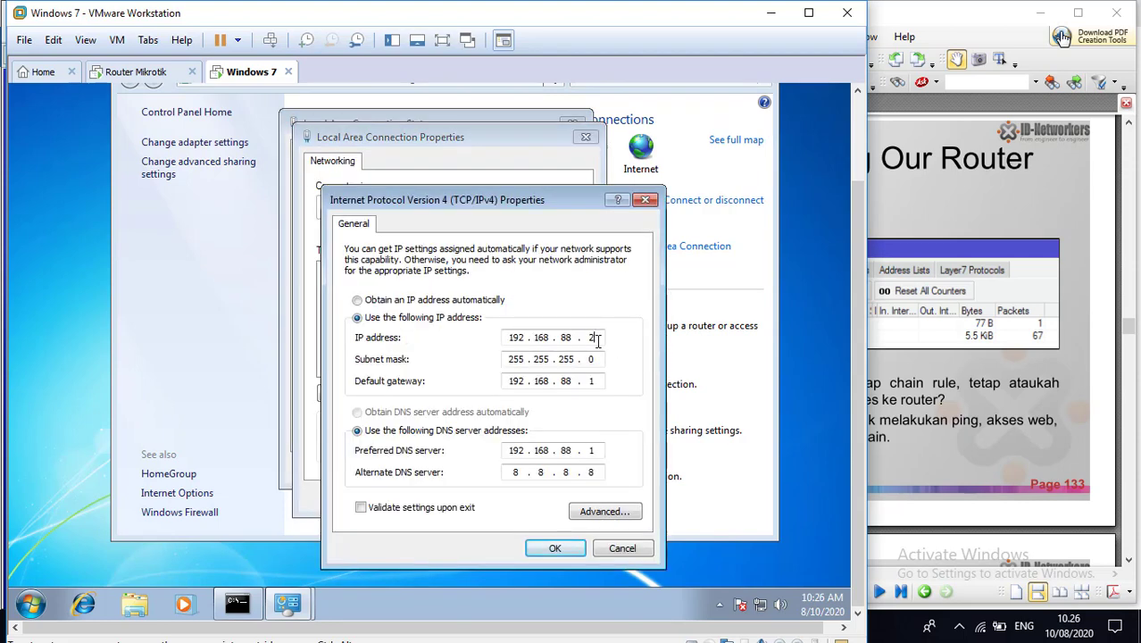
pyautogui.press('BackSpace')
pyautogui.write('5')
pyautogui.click(558, 549)
pyautogui.click(502, 497)
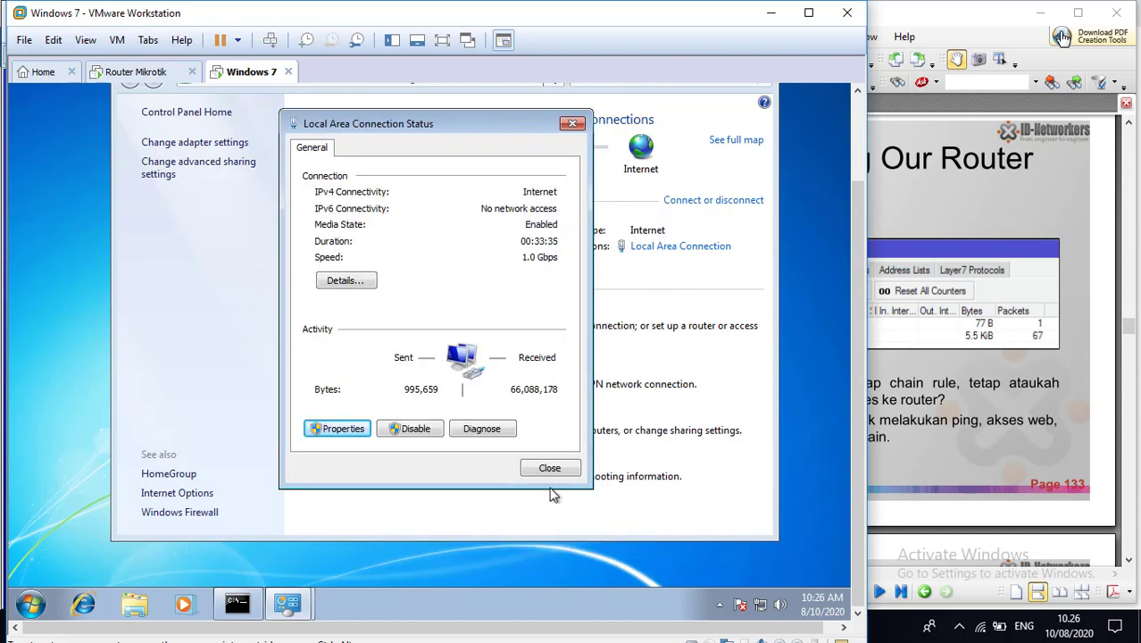
pyautogui.click(570, 473)
# Step: Repeat the ping to 192.168.88.1 in the Command Prompt and stop it before it completes
pyautogui.click(237, 605)
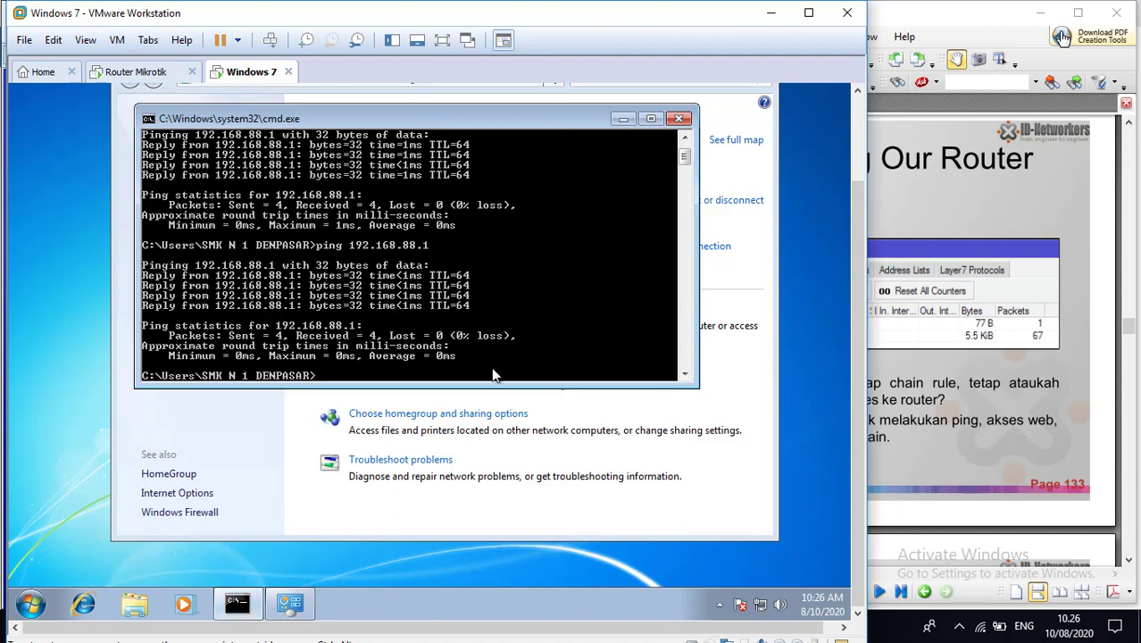
pyautogui.press('Up')
pyautogui.press('Return')
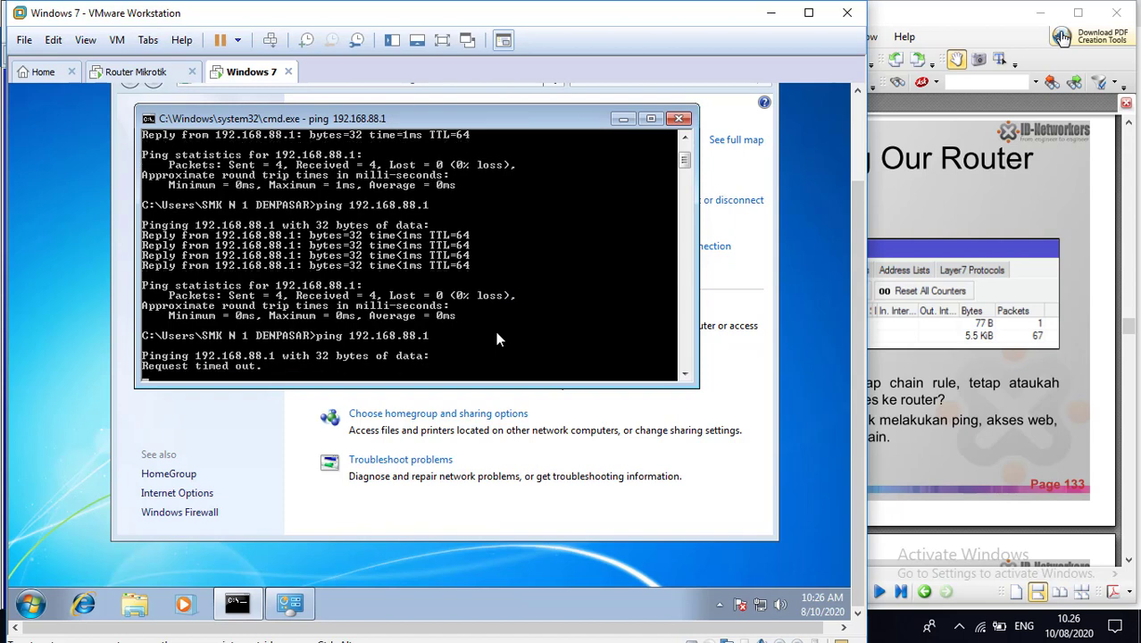
pyautogui.hotkey('ctrl', 'c')
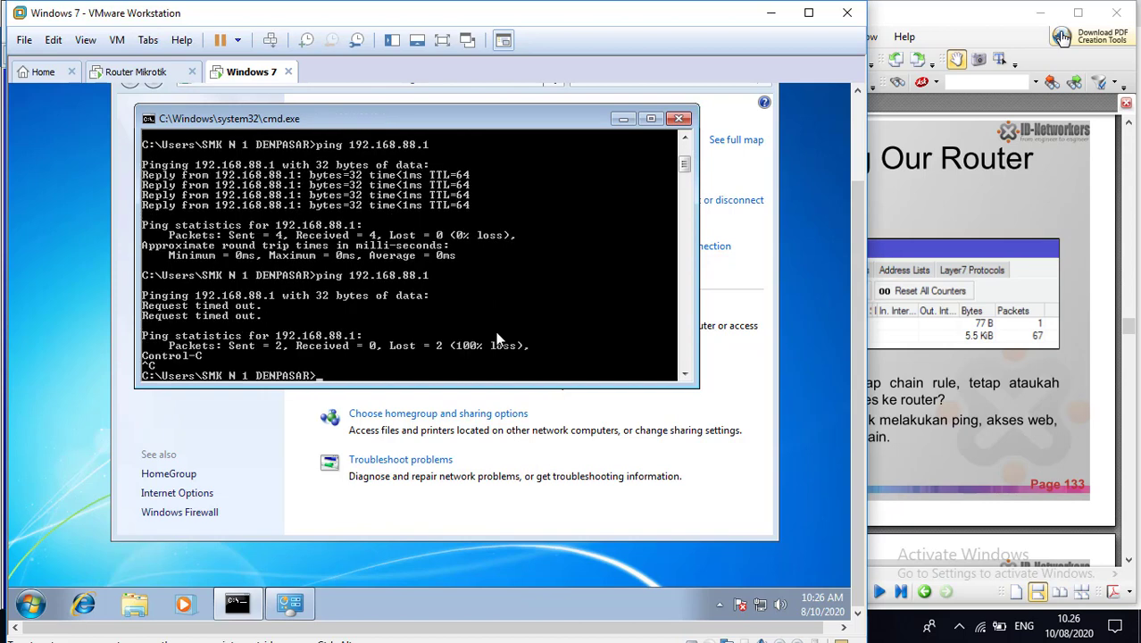
# Step: Ping google.com from the Windows 7 Command Prompt to test internet access
pyautogui.write('ping google.com')
pyautogui.press('Return')
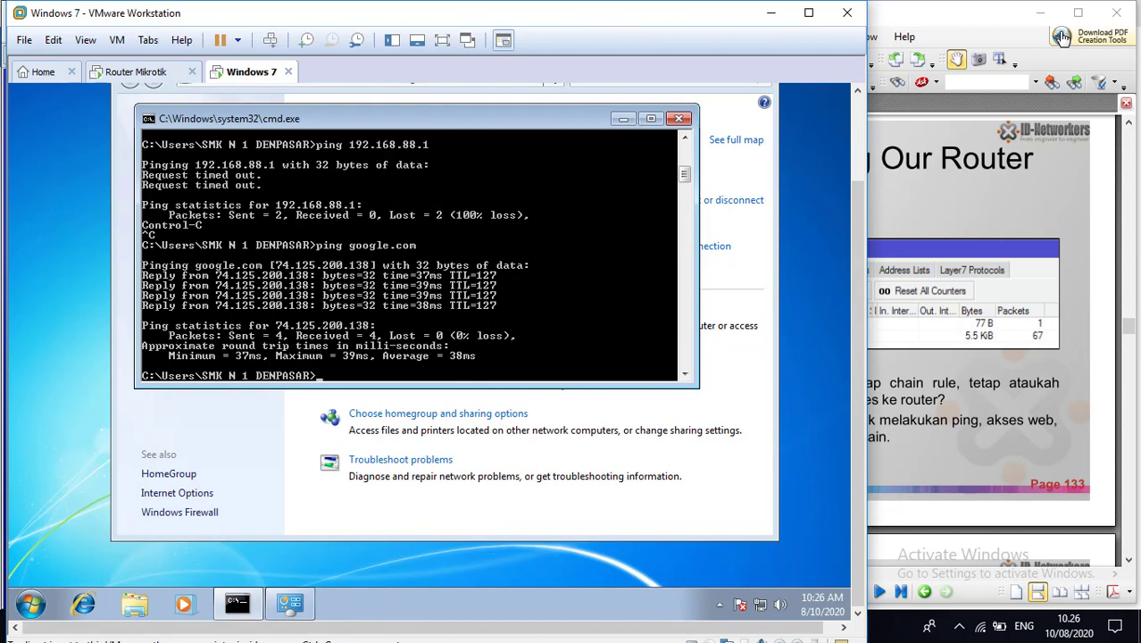
# Step: Advance the lab PDF to page 134 and, in WinBox, start a new forward-chain filter rule with protocol icmp
pyautogui.click(945, 302)
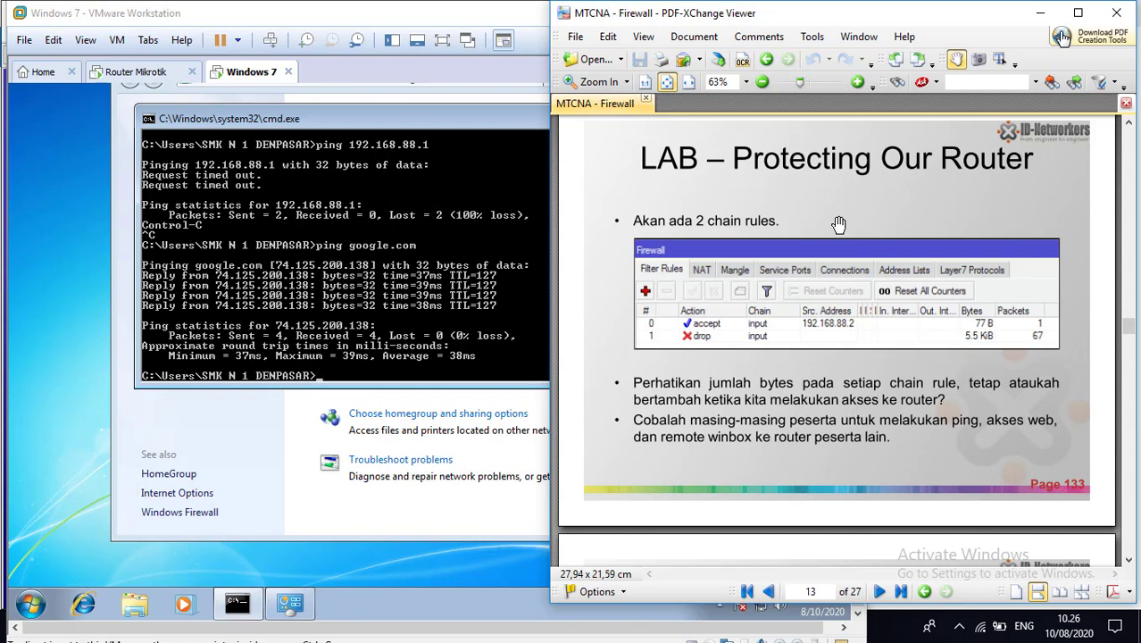
pyautogui.scroll(-10, 839, 225)
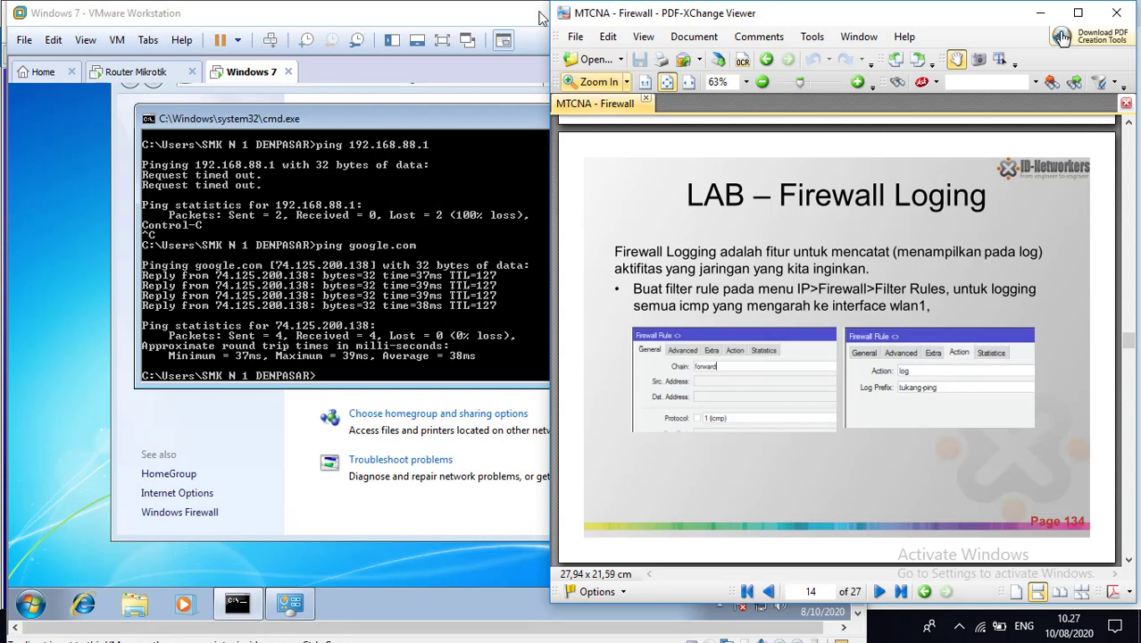
pyautogui.click(139, 75)
pyautogui.click(472, 626)
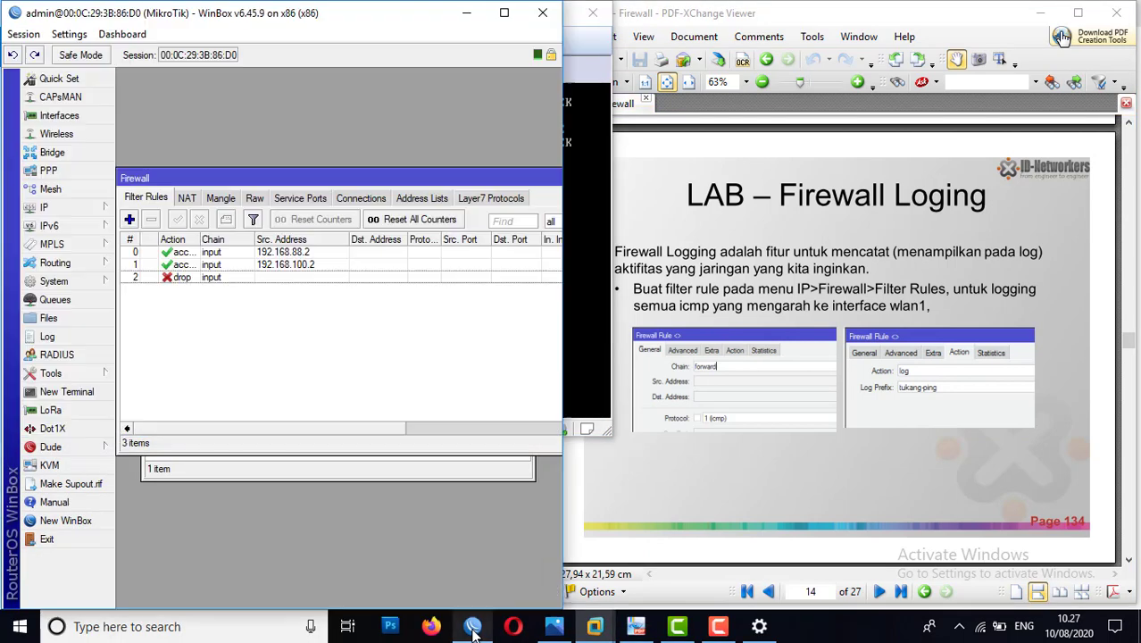
pyautogui.click(130, 220)
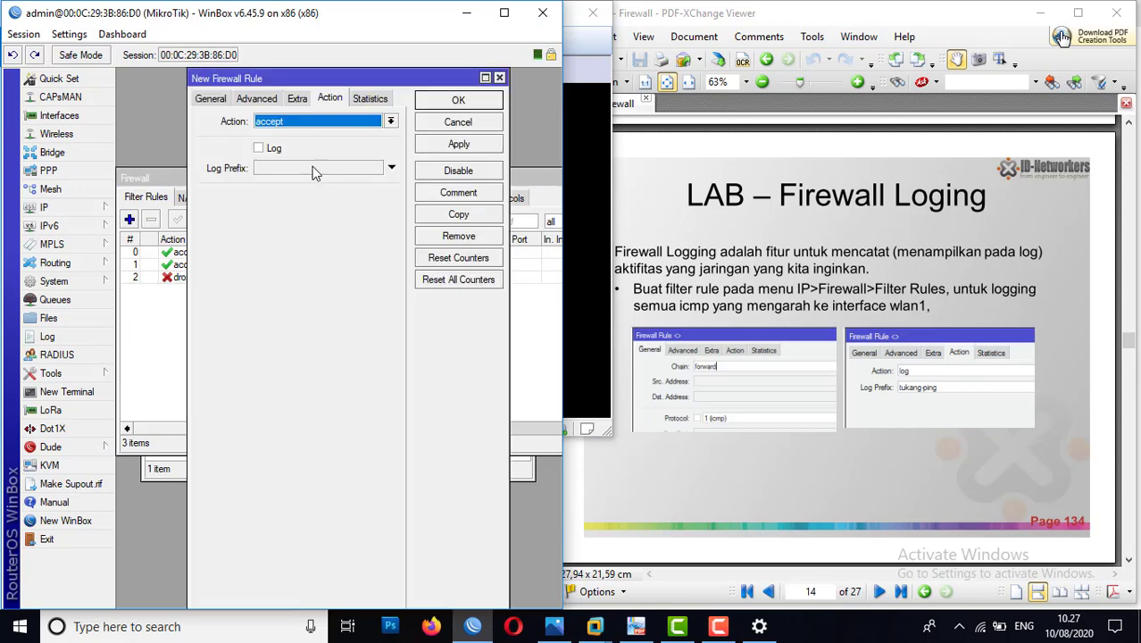
pyautogui.click(211, 98)
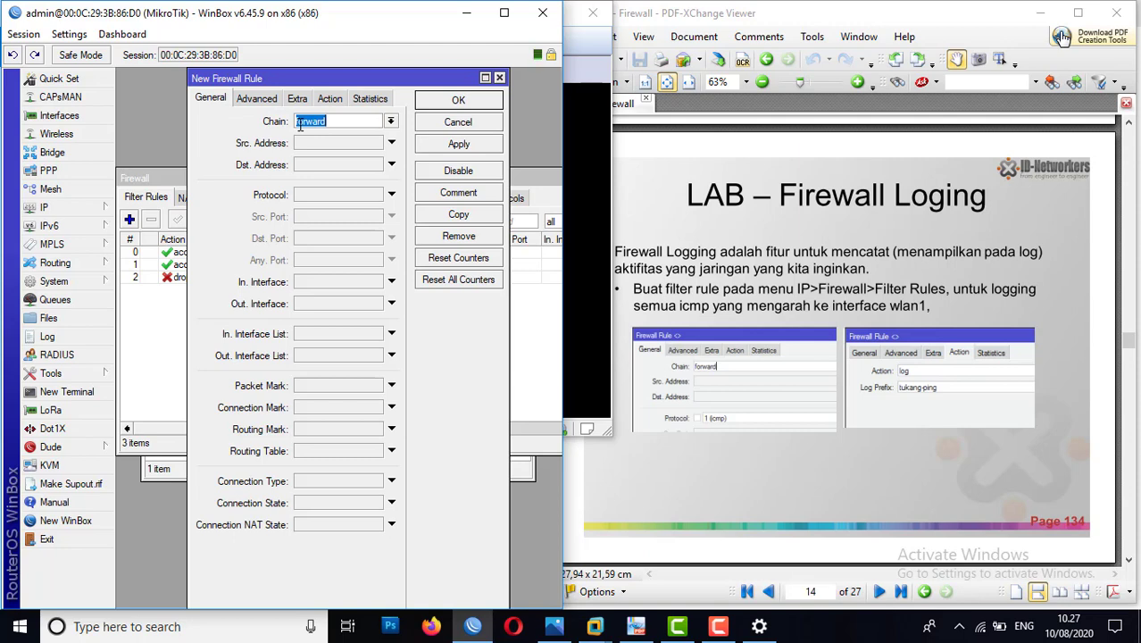
pyautogui.click(319, 194)
pyautogui.click(375, 195)
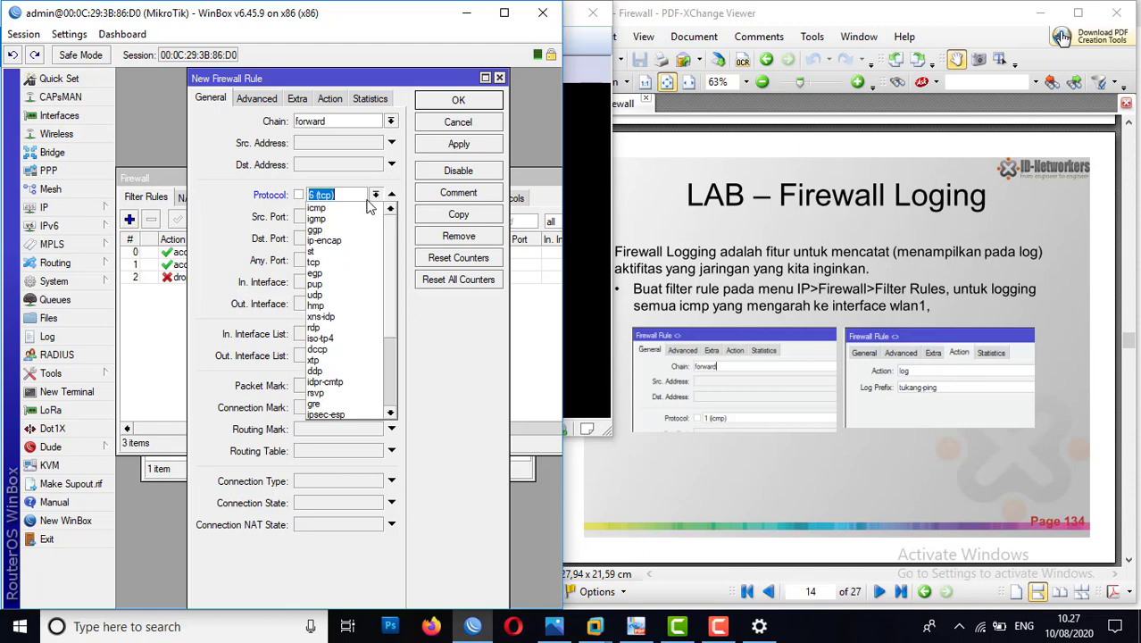
pyautogui.click(337, 209)
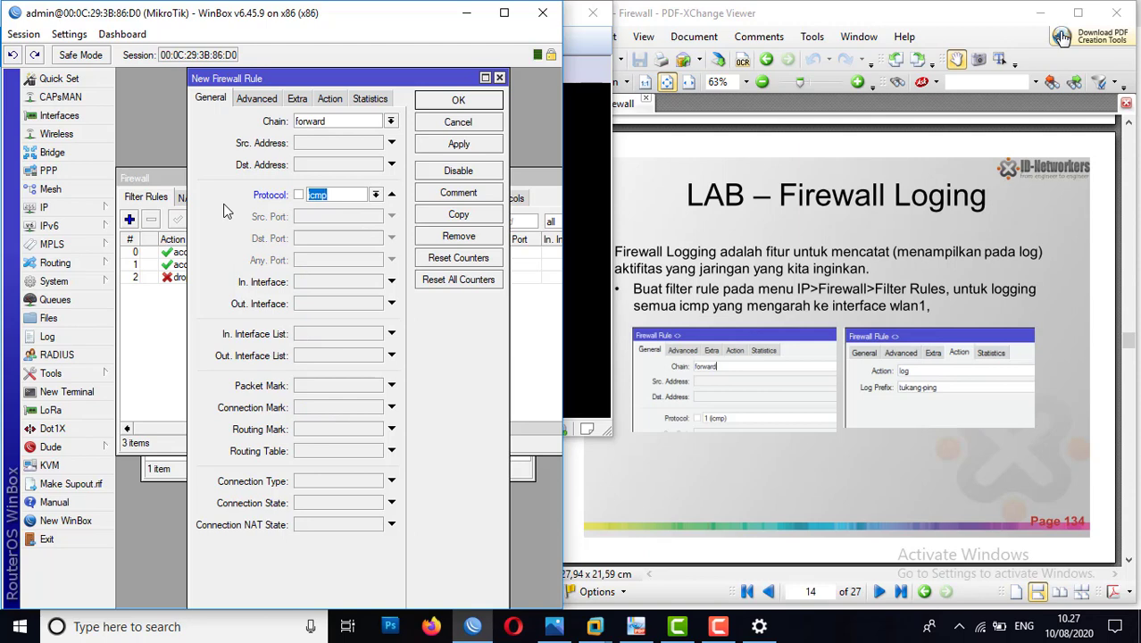
# Step: Set the icmp rule's action to log with the log prefix tukang-ping and logging enabled, and save the rule
pyautogui.click(324, 97)
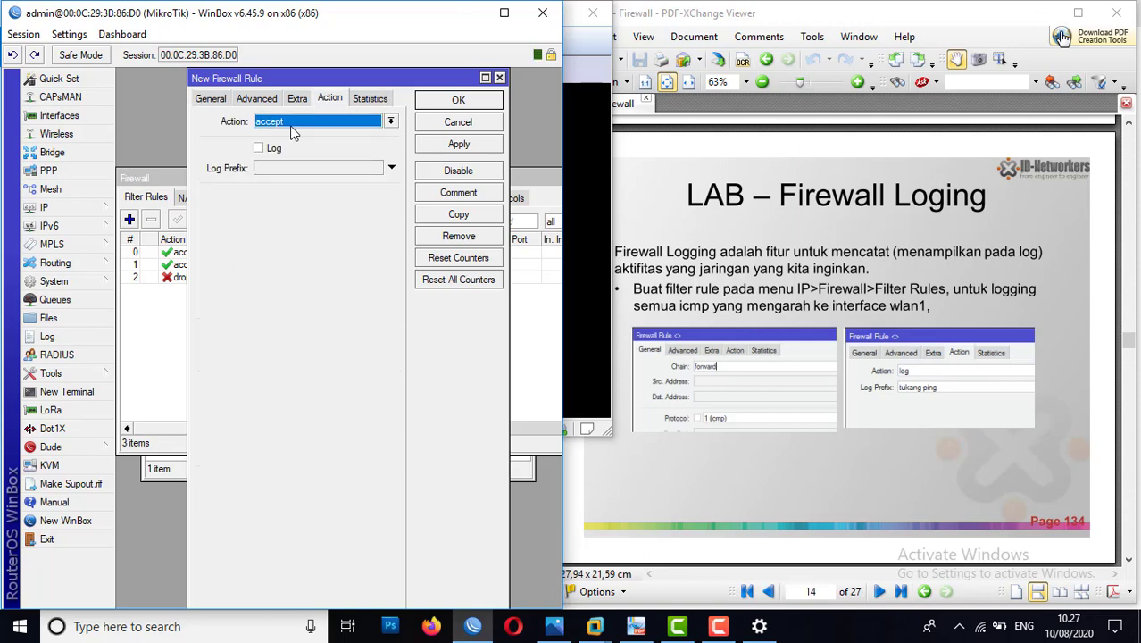
pyautogui.click(293, 124)
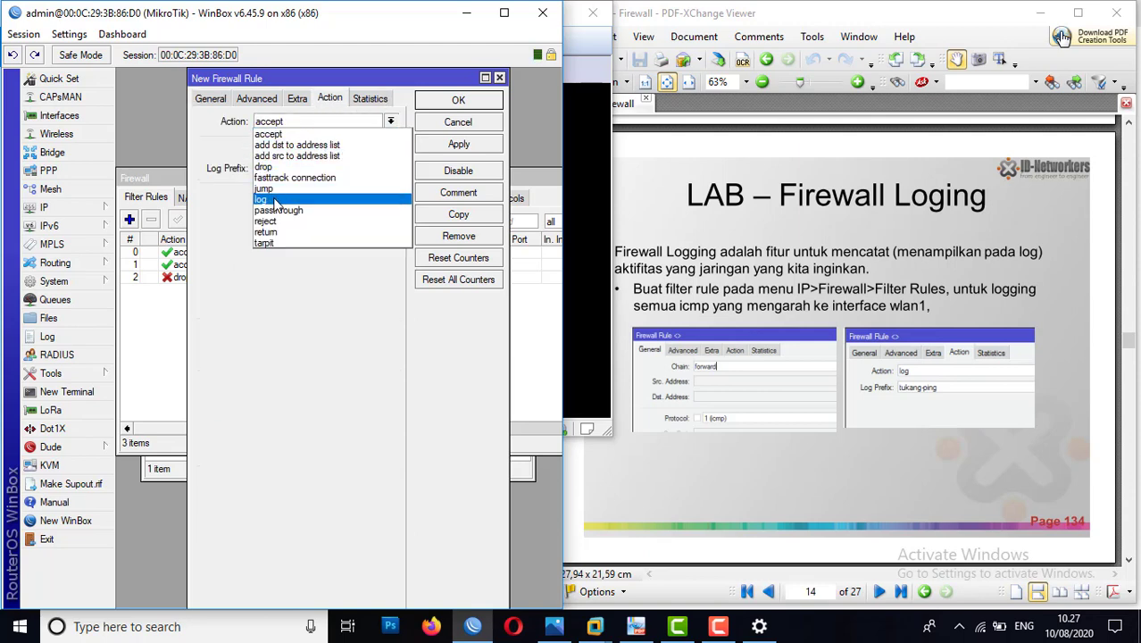
pyautogui.click(277, 200)
pyautogui.click(277, 170)
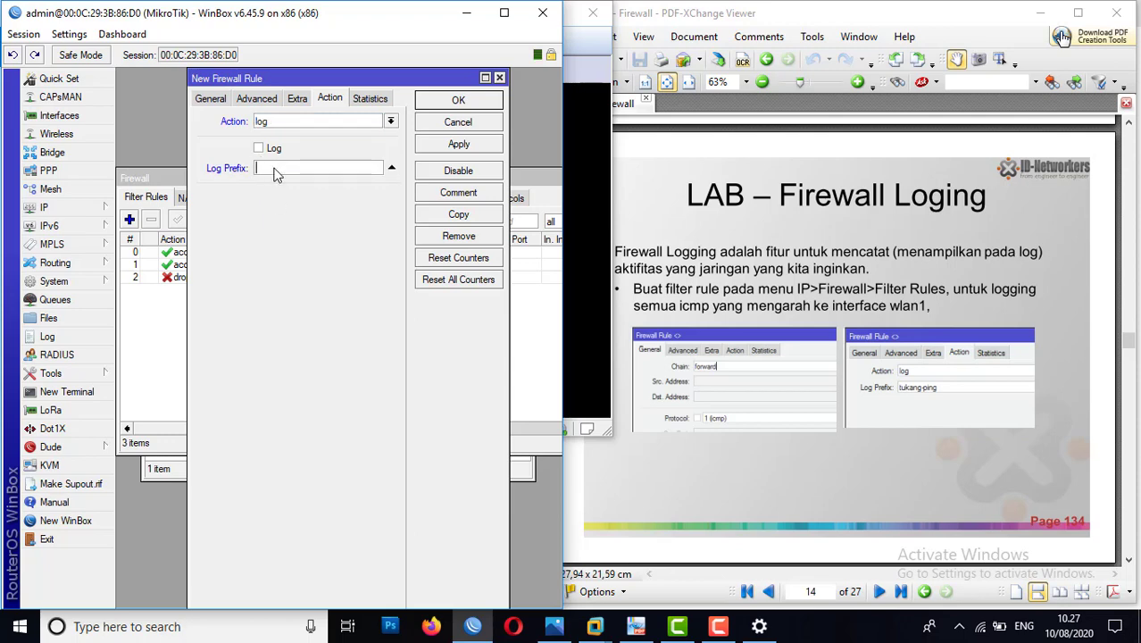
pyautogui.write('tukang-ping')
pyautogui.click(265, 152)
pyautogui.click(459, 147)
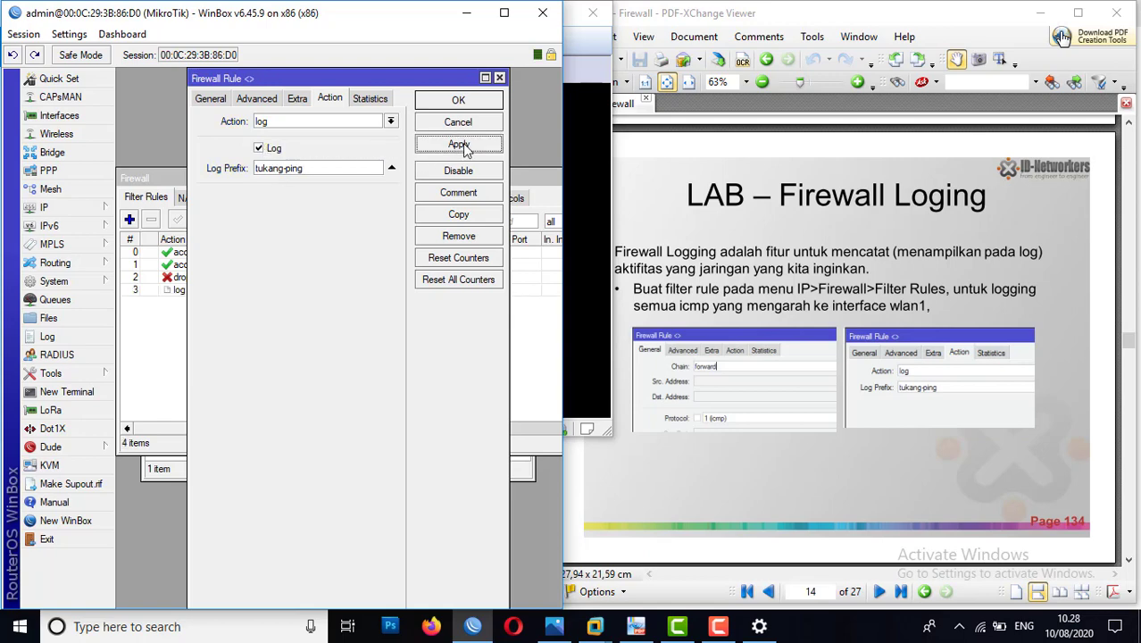
pyautogui.click(459, 103)
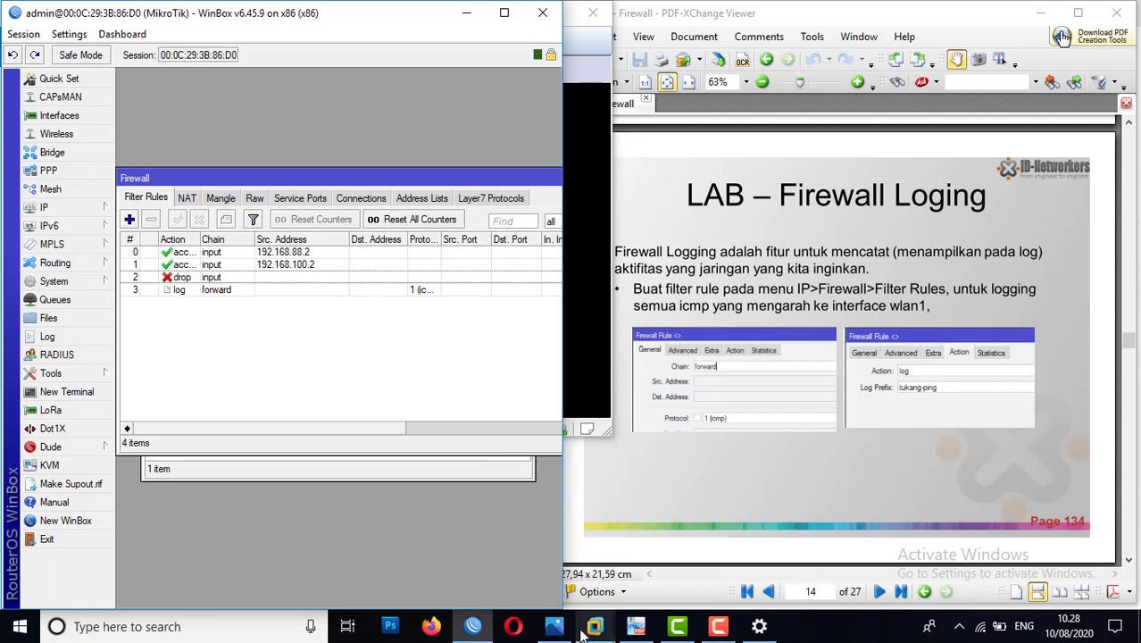
# Step: In the Windows 7 virtual machine, set the Local Area Connection's IPv4 address to 192.168.88.2 and save the settings
pyautogui.moveTo(589, 630)
pyautogui.click(710, 552)
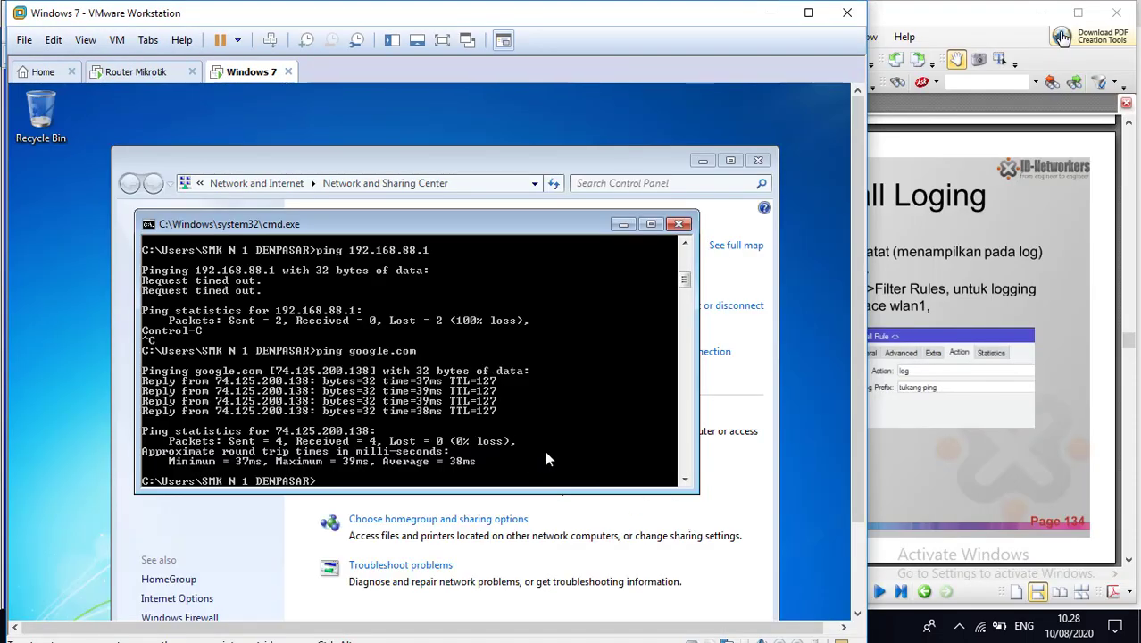
pyautogui.click(725, 520)
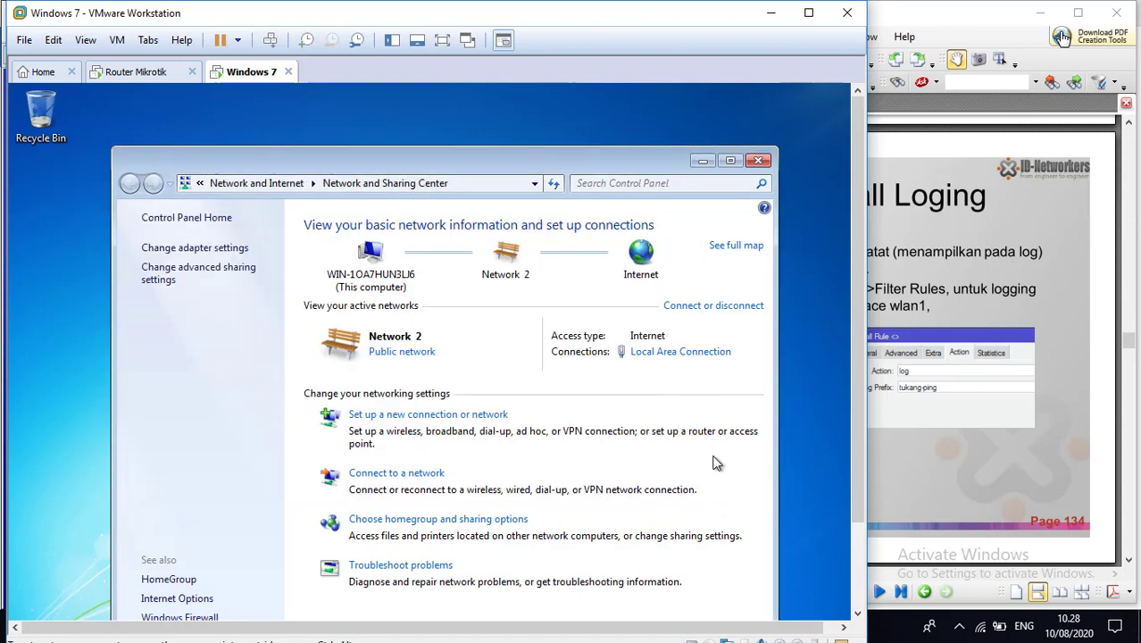
pyautogui.click(674, 353)
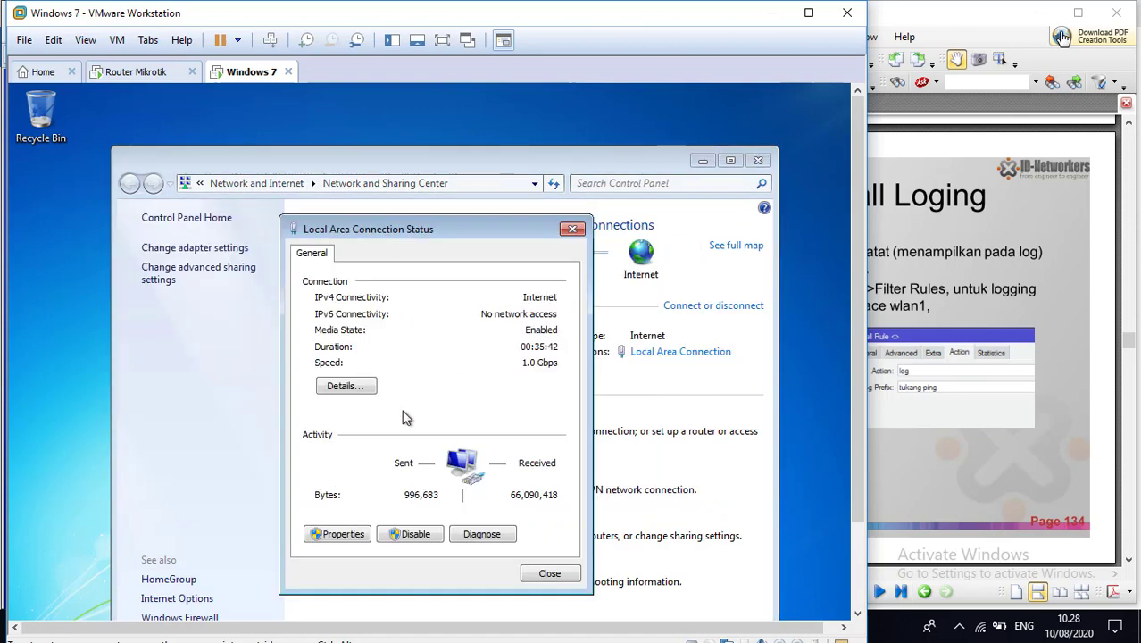
pyautogui.click(341, 534)
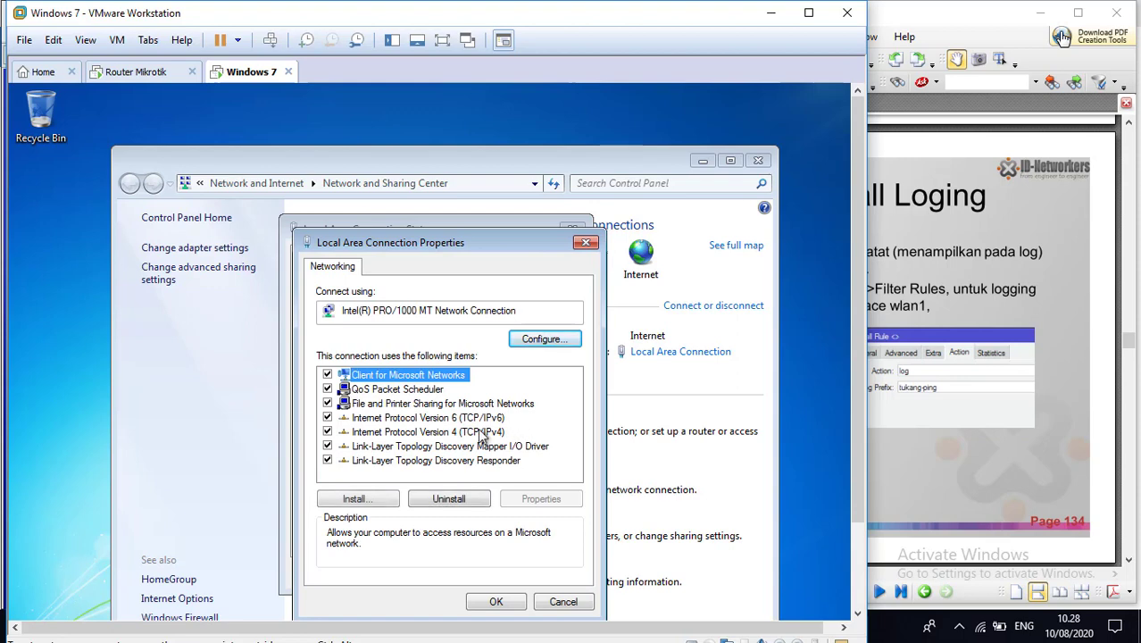
pyautogui.doubleClick(479, 435)
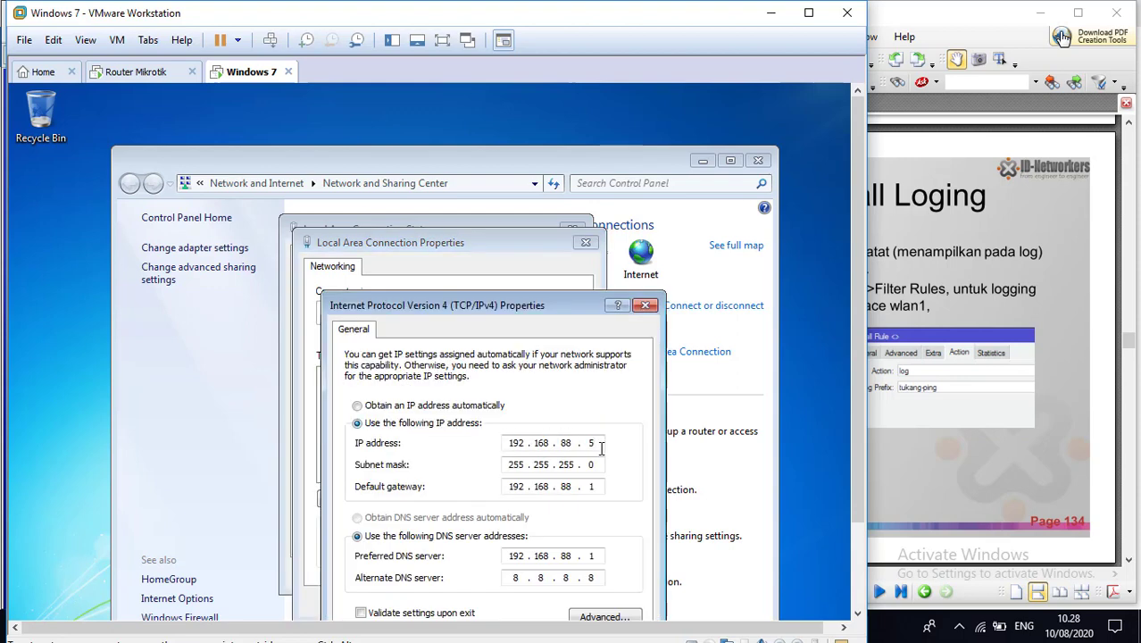
pyautogui.press('BackSpace')
pyautogui.write('2')
pyautogui.moveTo(858, 253); pyautogui.dragTo(851, 339)
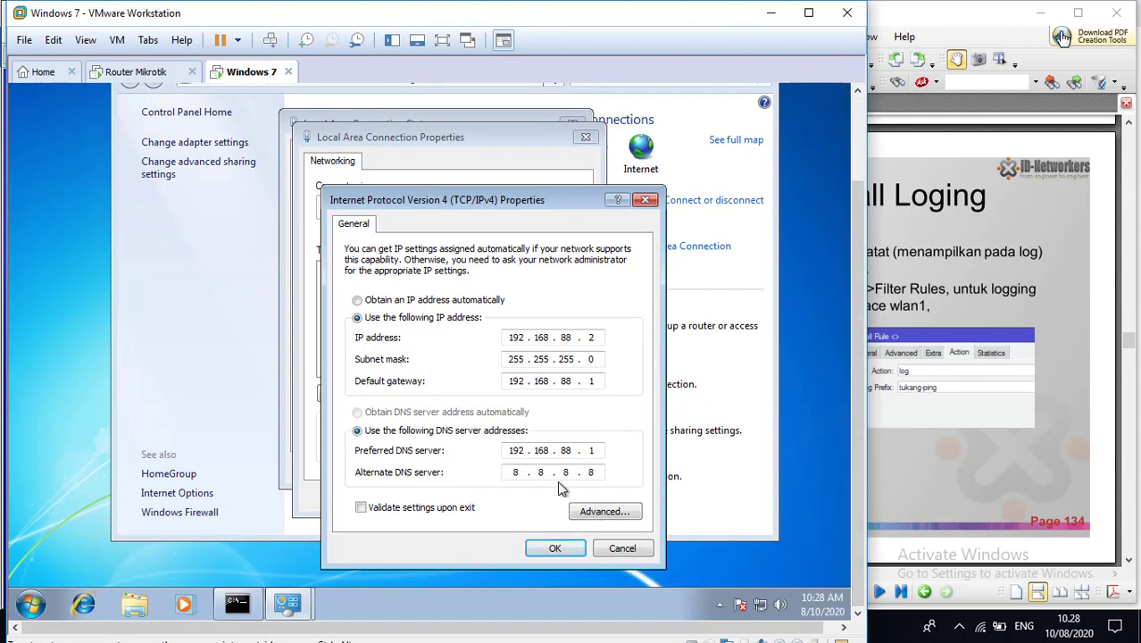
pyautogui.click(555, 548)
pyautogui.click(522, 498)
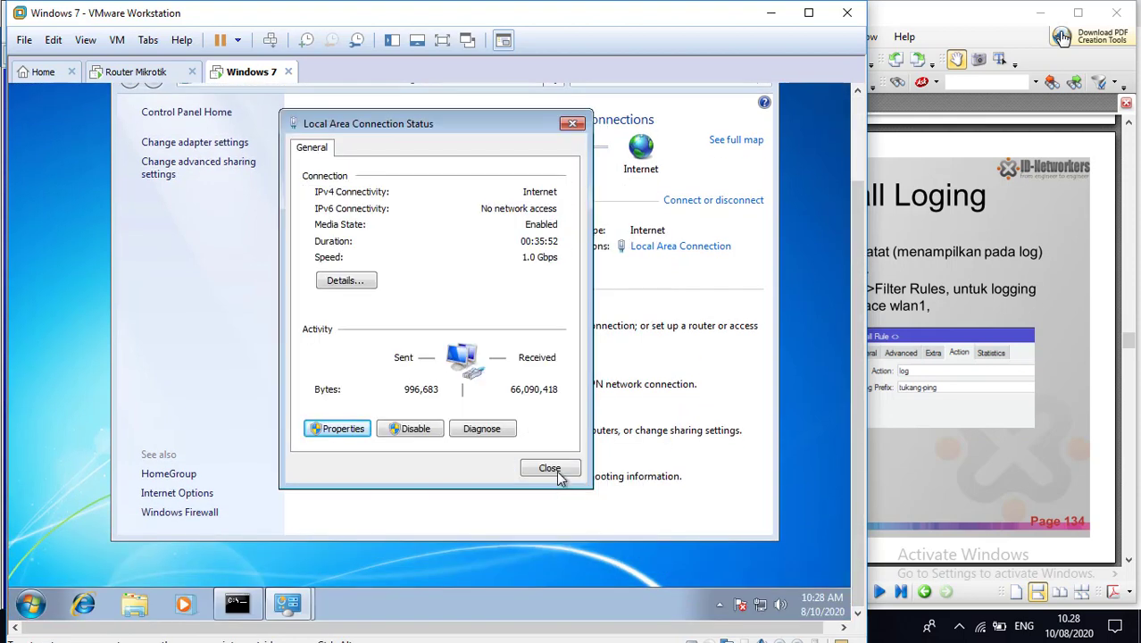
pyautogui.click(555, 471)
# Step: Start a continuous ping to google.com from the Windows 7 Command Prompt using the -t option
pyautogui.click(253, 603)
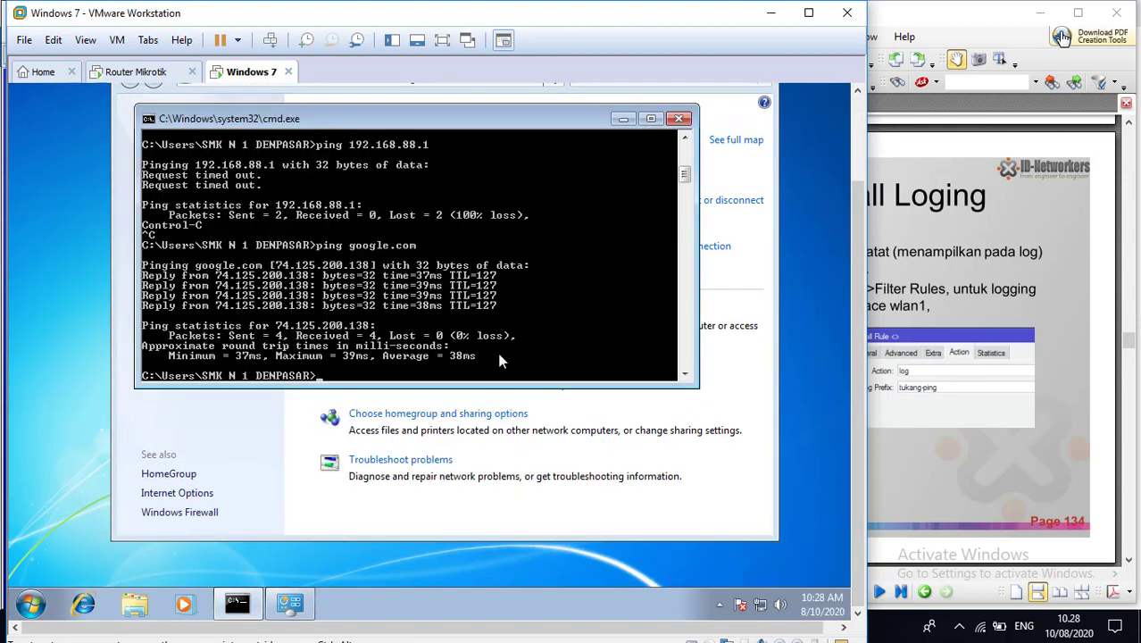
pyautogui.press('Up')
pyautogui.write('-t')
pyautogui.press('Return')
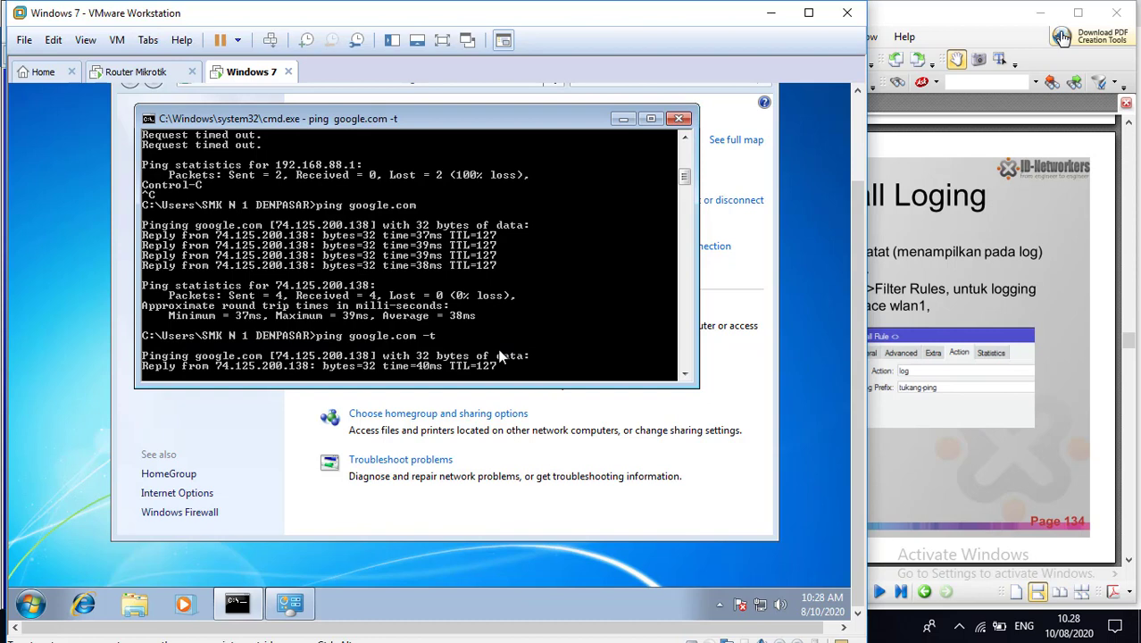
# Step: Switch to WinBox, open the router's log, and enlarge the WinBox and log windows to read the tukang-ping entries
pyautogui.click(142, 72)
pyautogui.click(472, 626)
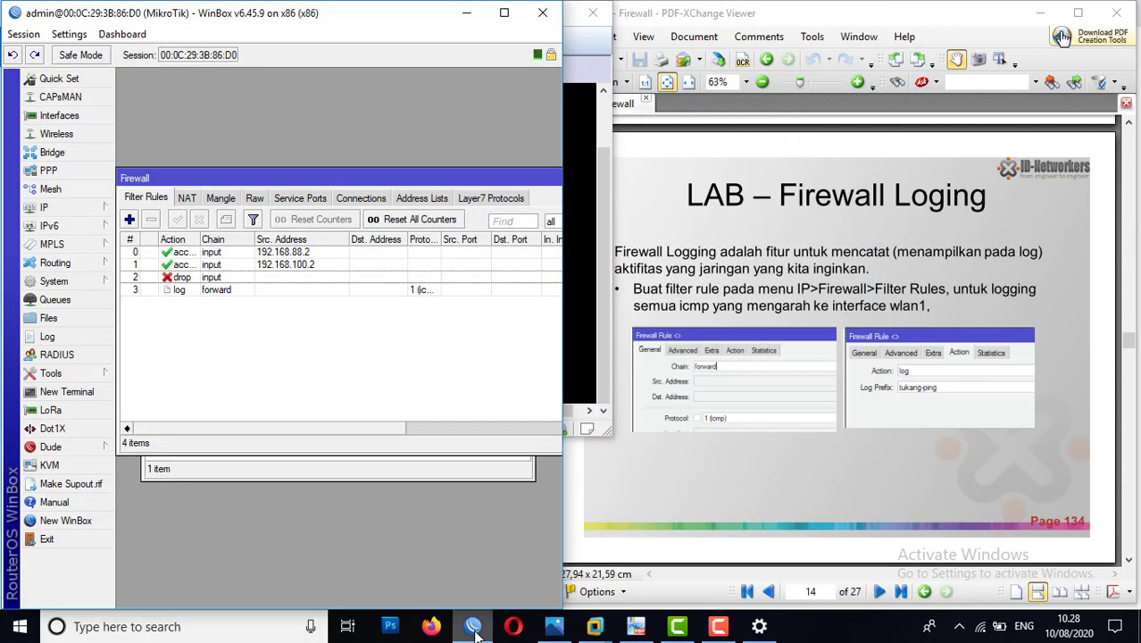
pyautogui.click(49, 337)
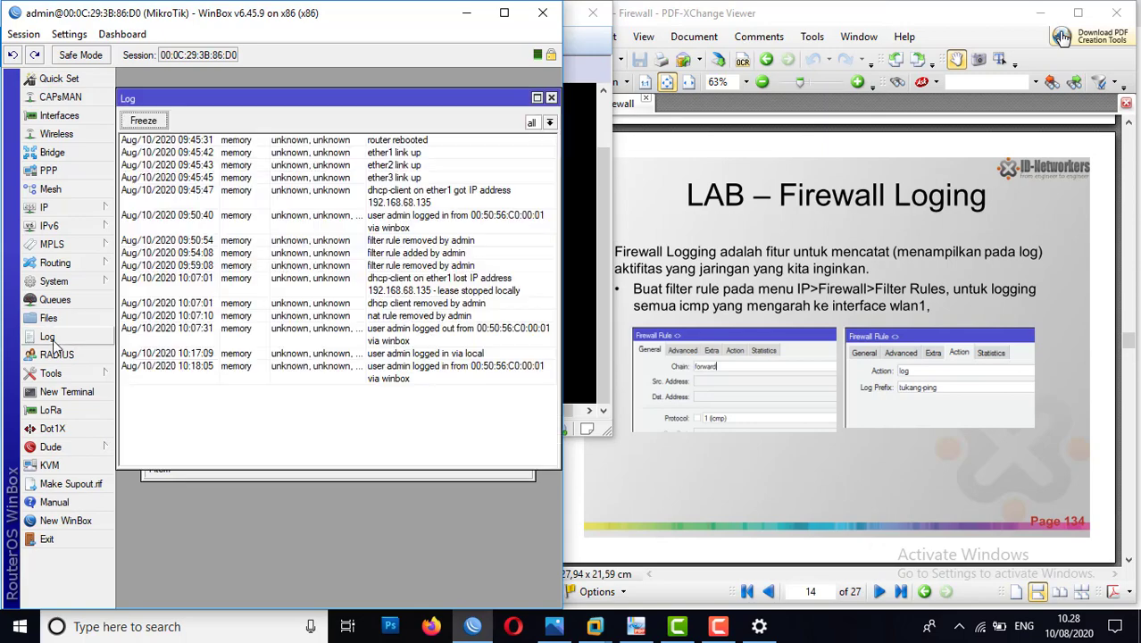
pyautogui.click(505, 13)
pyautogui.moveTo(559, 271); pyautogui.dragTo(880, 277)
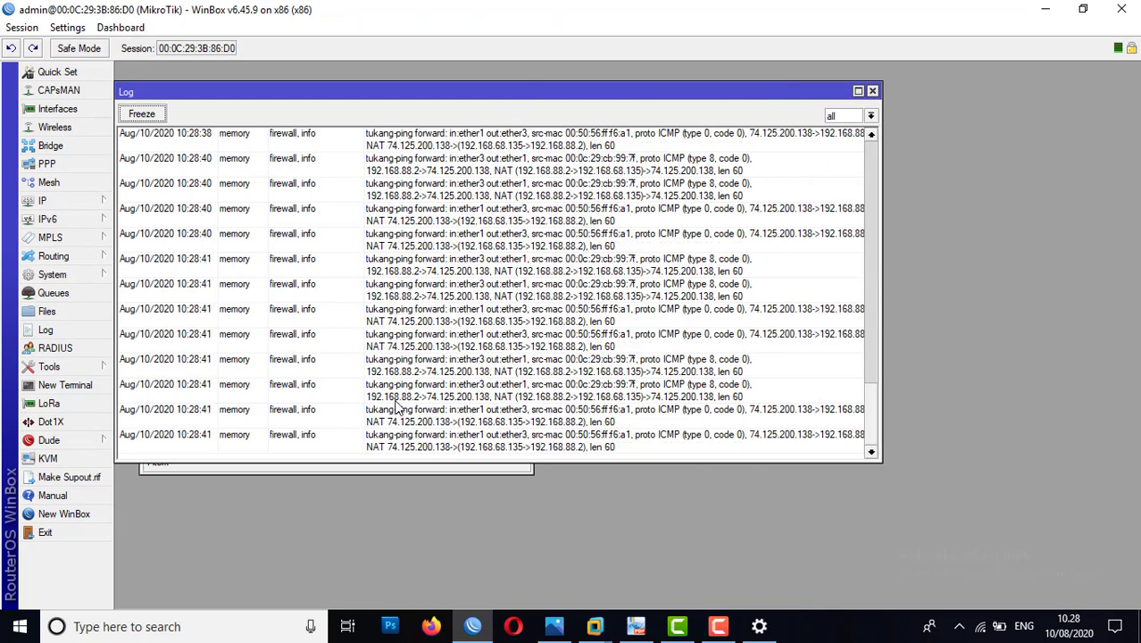
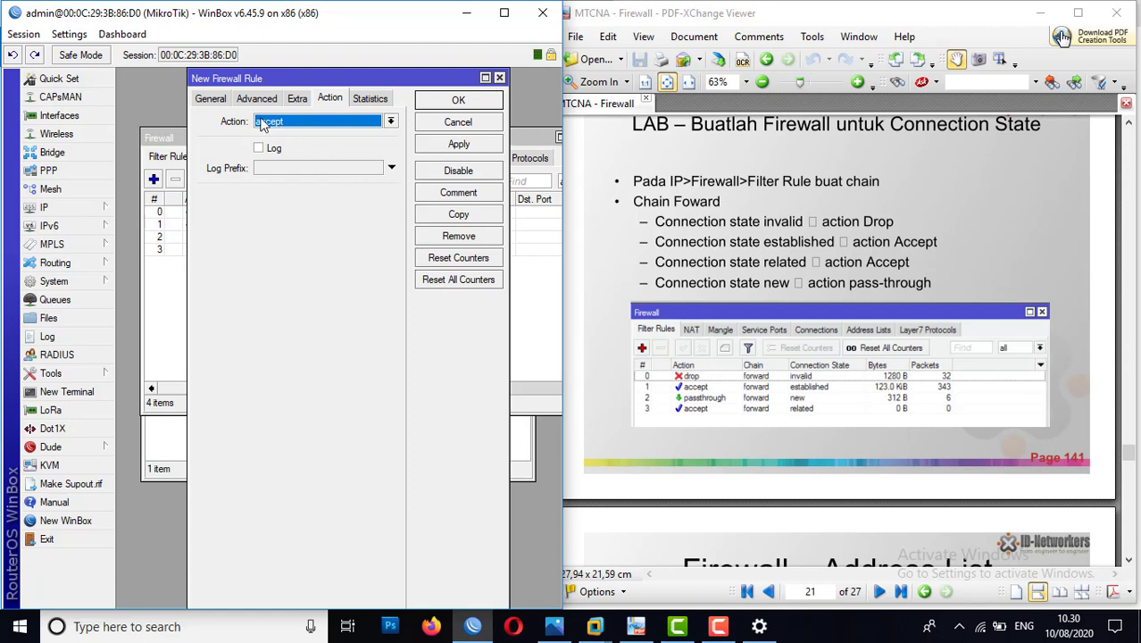
# Step: Set the new forward-chain rule to match the invalid connection state with action drop, and save it
pyautogui.click(212, 98)
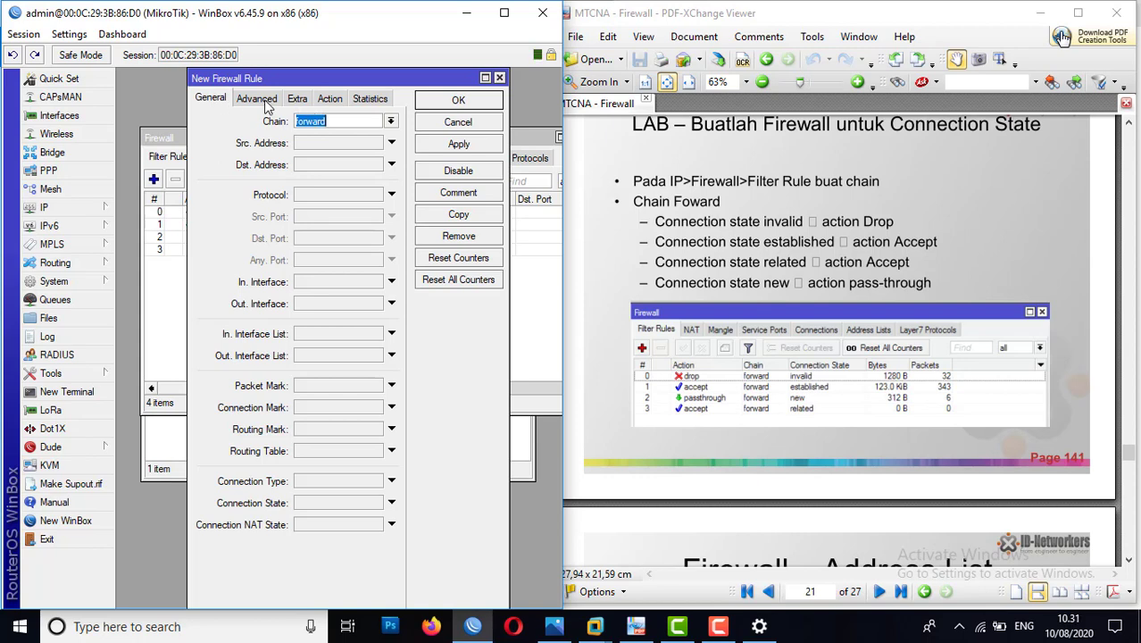
pyautogui.click(372, 508)
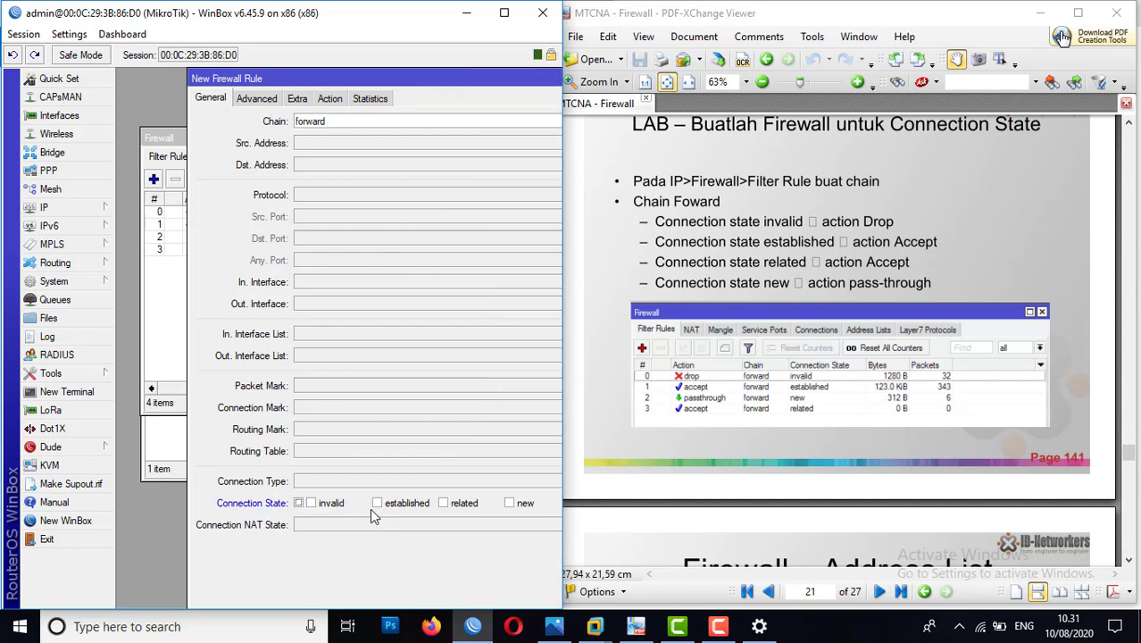
pyautogui.click(313, 503)
pyautogui.click(332, 99)
pyautogui.click(298, 122)
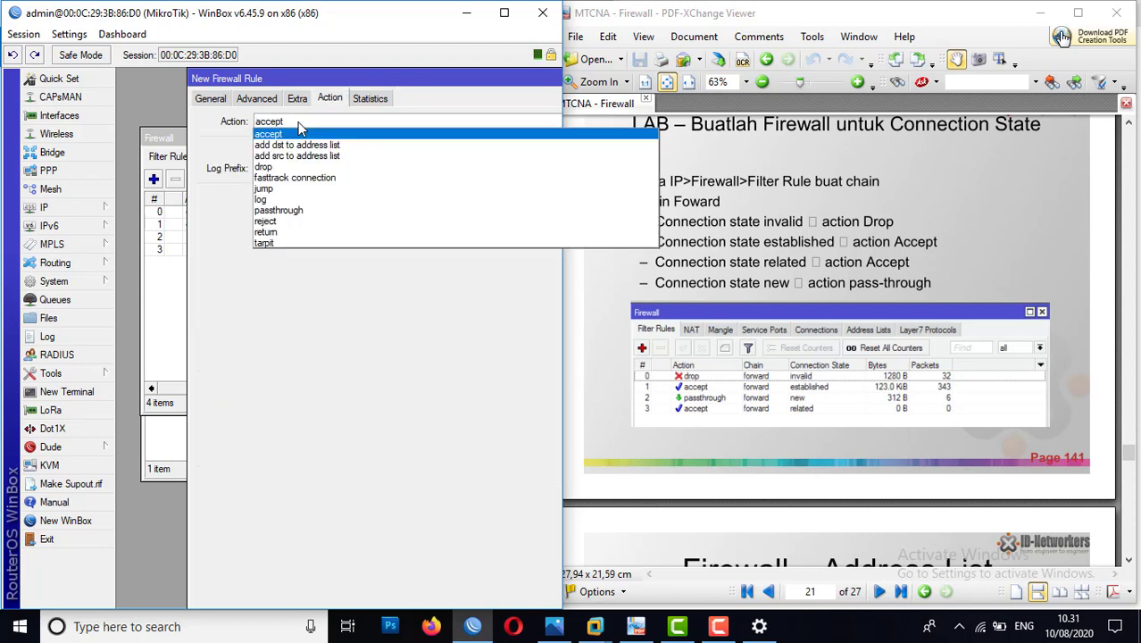
pyautogui.click(268, 166)
pyautogui.moveTo(393, 77); pyautogui.dragTo(194, 95)
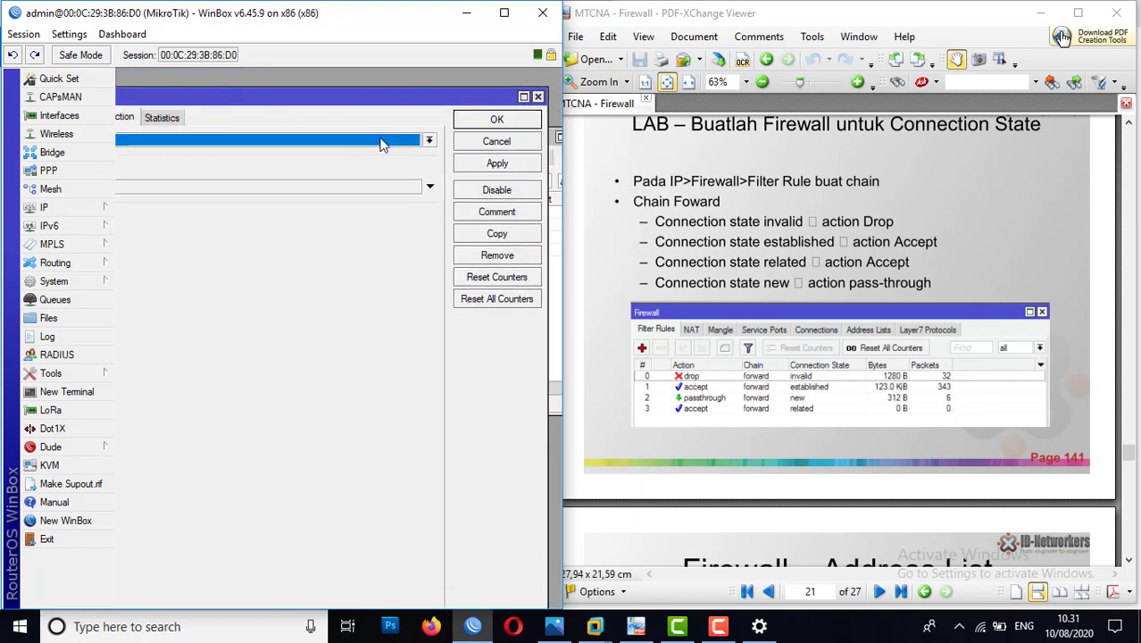
pyautogui.click(525, 165)
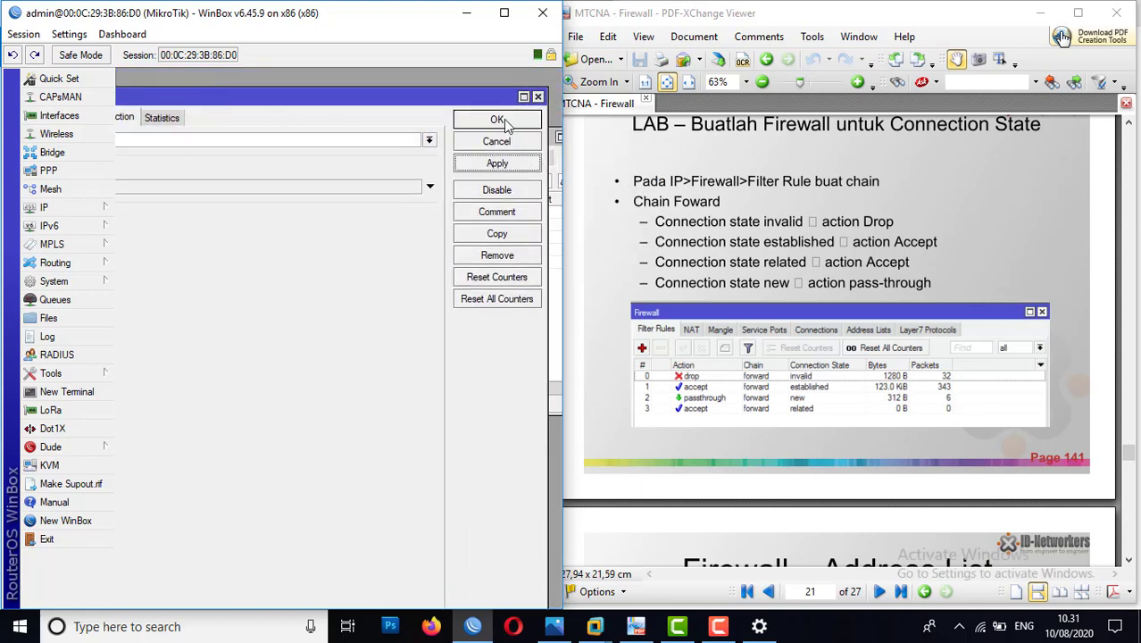
pyautogui.click(508, 122)
pyautogui.click(215, 264)
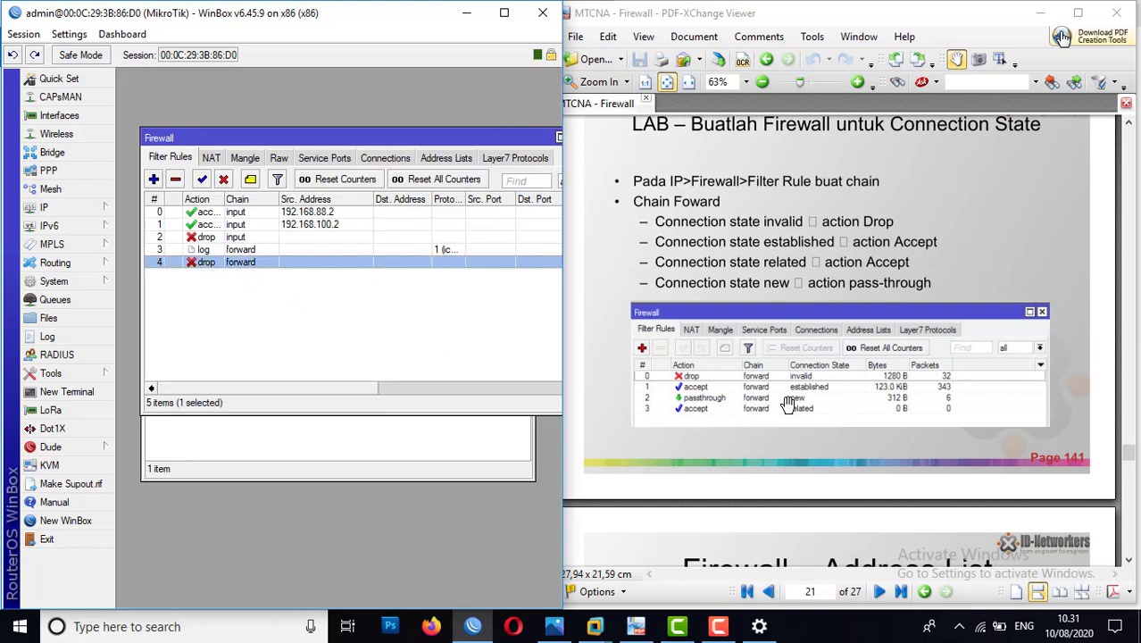
# Step: Add a forward-chain filter rule that accepts connections in the established state
pyautogui.click(153, 179)
pyautogui.click(128, 96)
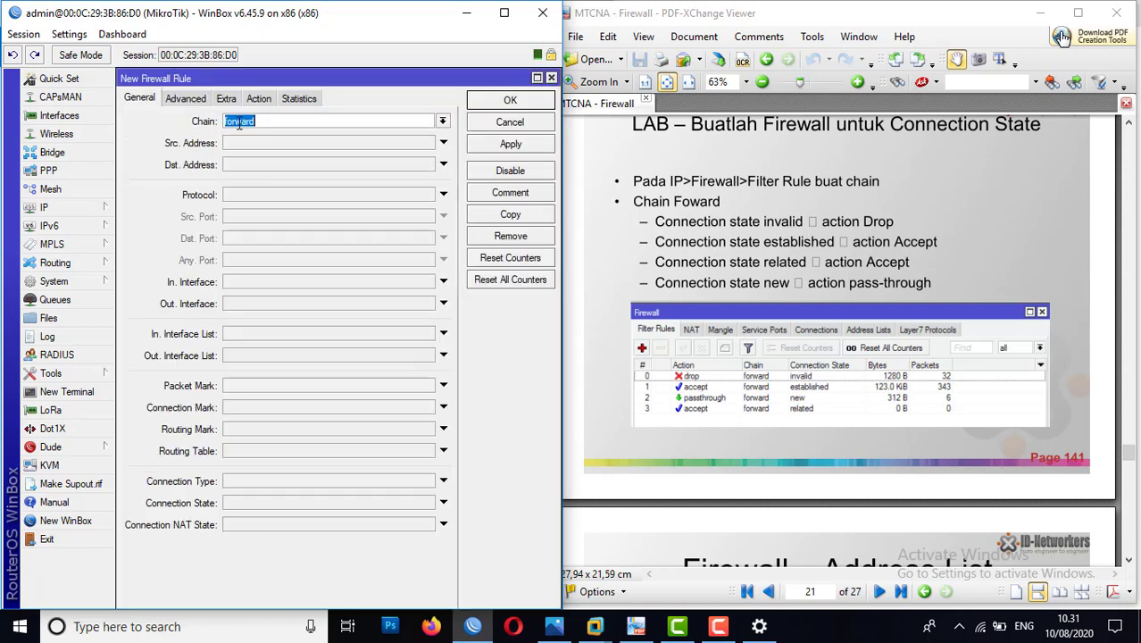
pyautogui.click(443, 503)
pyautogui.click(308, 503)
pyautogui.click(259, 98)
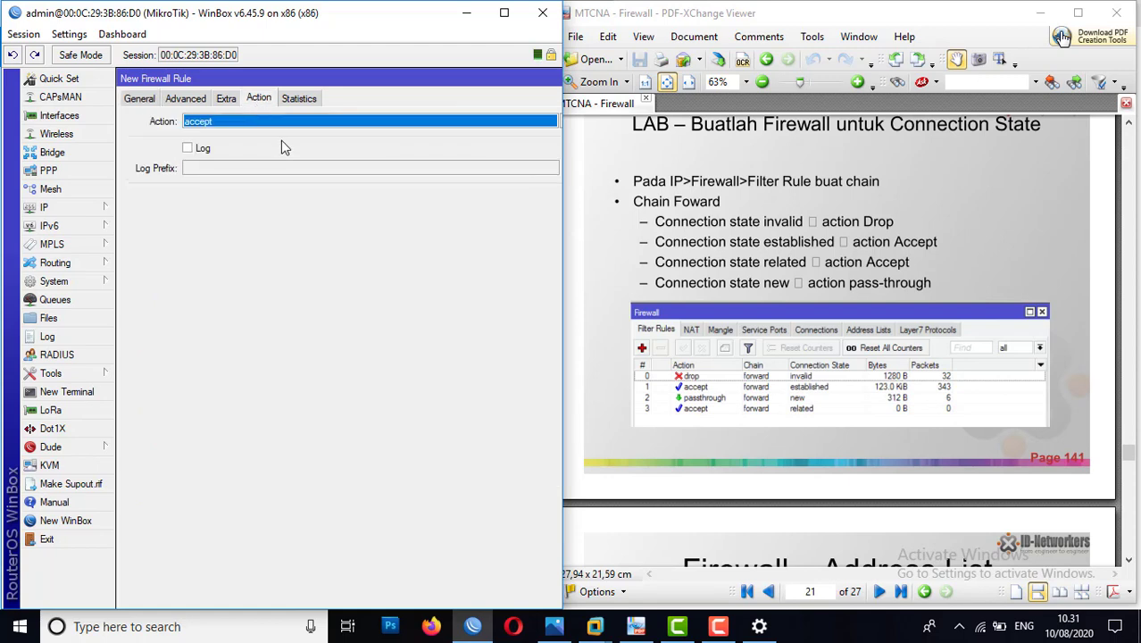
pyautogui.moveTo(433, 82); pyautogui.dragTo(308, 80)
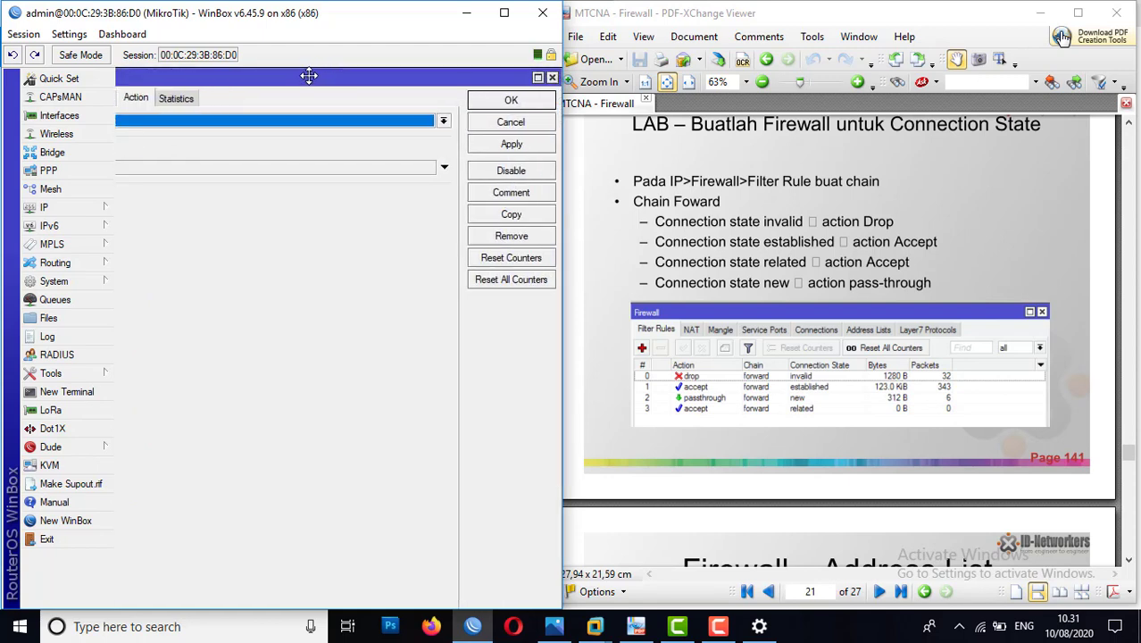
pyautogui.click(511, 144)
pyautogui.click(510, 101)
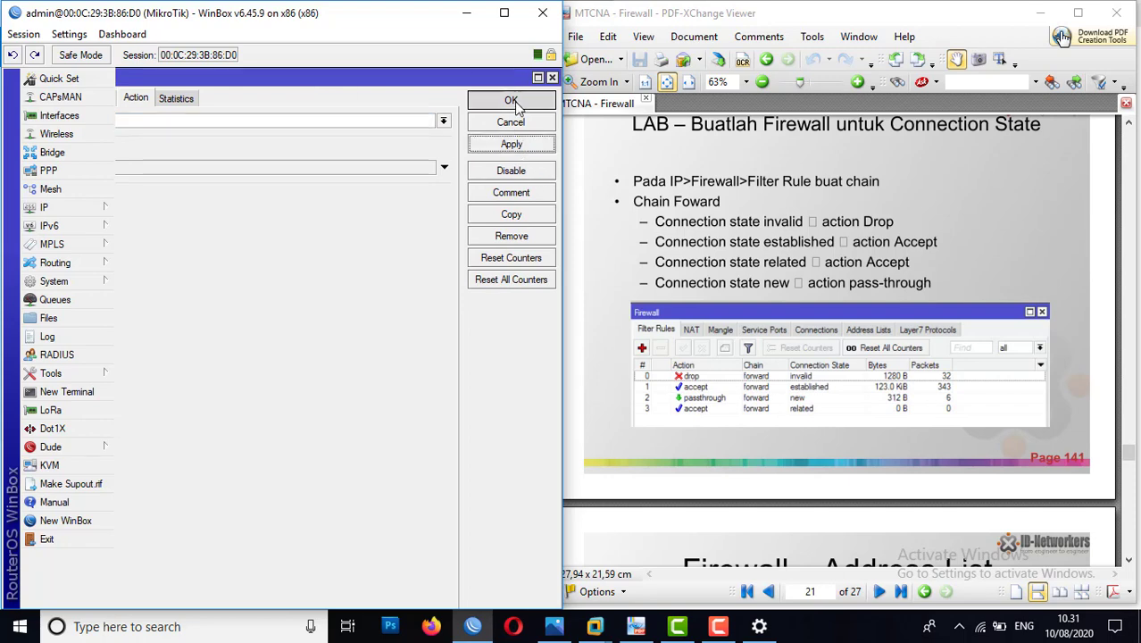
pyautogui.click(247, 275)
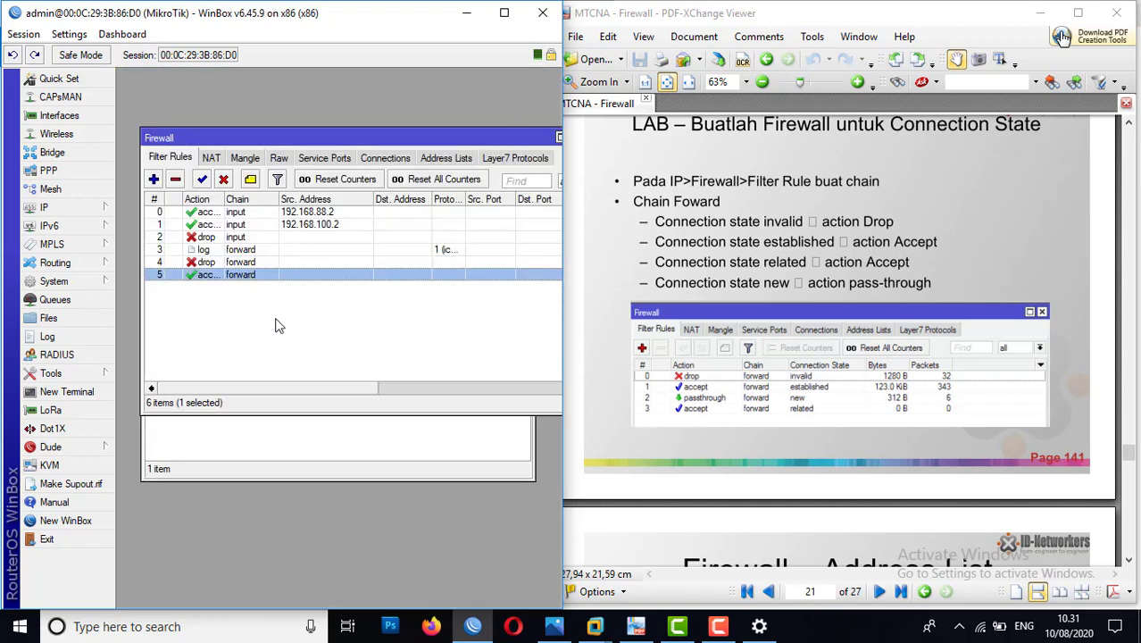
pyautogui.moveTo(313, 396)
pyautogui.mouseDown()
pyautogui.moveTo(505, 394)
pyautogui.moveTo(370, 395)
pyautogui.moveTo(517, 382)
pyautogui.moveTo(301, 391)
pyautogui.mouseUp()
# Step: Add a forward-chain filter rule for the new connection state with action passthrough
pyautogui.click(153, 179)
pyautogui.click(142, 99)
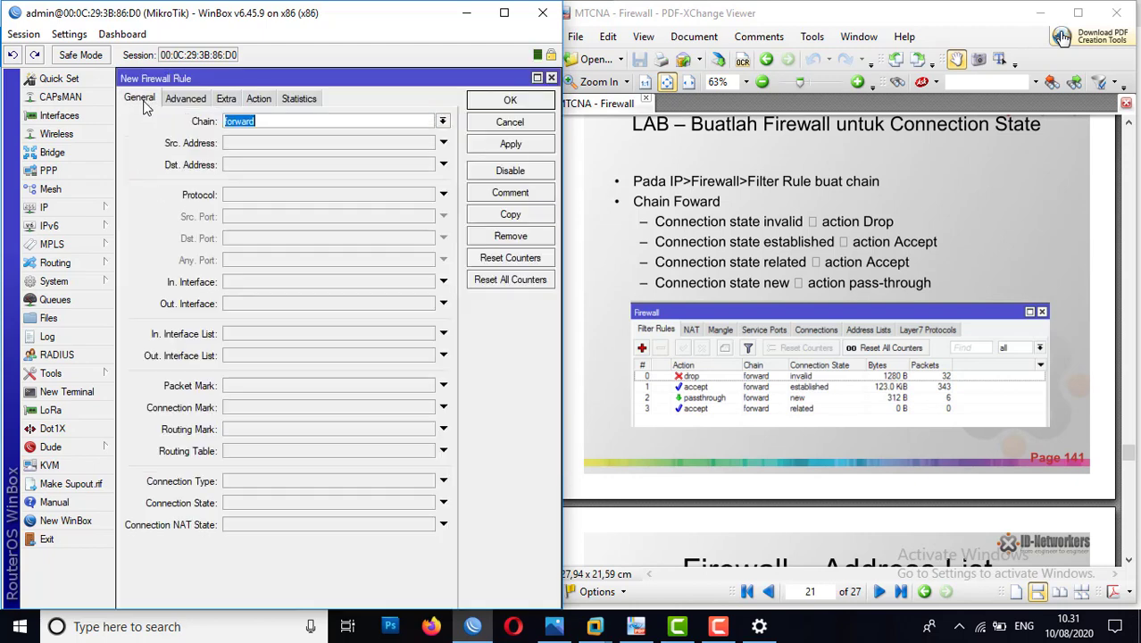
pyautogui.click(416, 502)
pyautogui.click(438, 502)
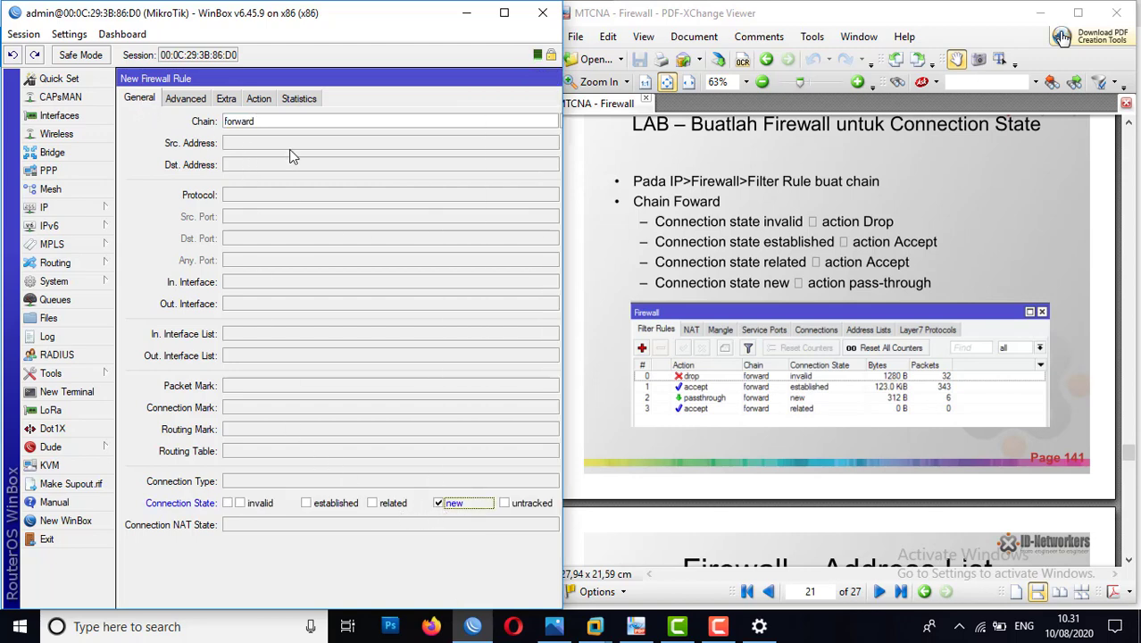
pyautogui.click(261, 98)
pyautogui.click(241, 120)
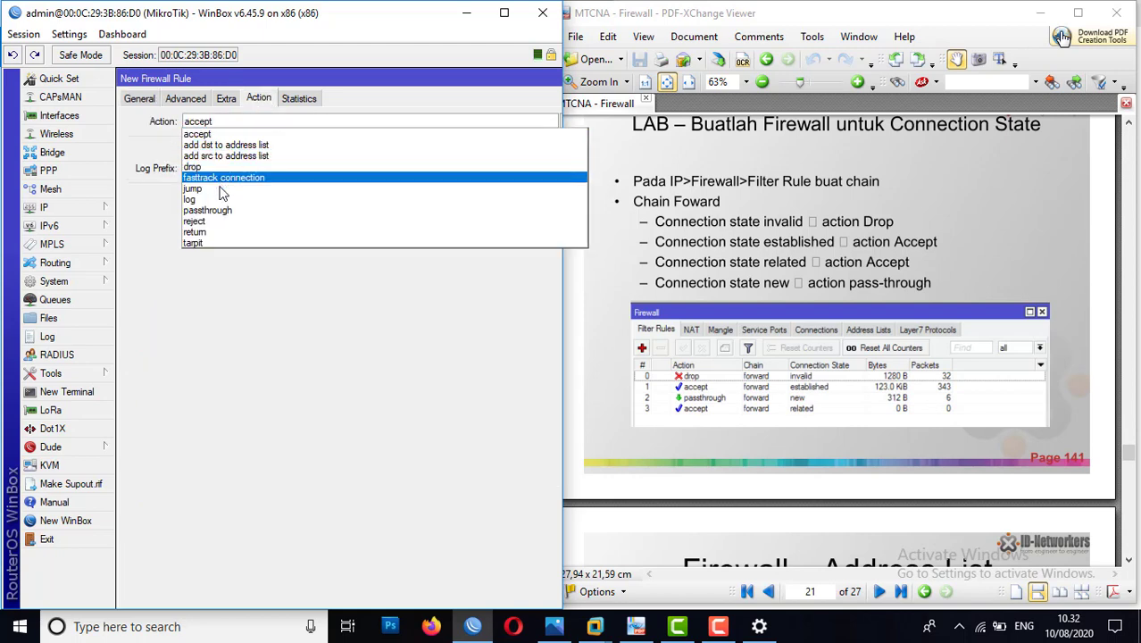
pyautogui.click(226, 214)
pyautogui.moveTo(417, 84); pyautogui.dragTo(272, 93)
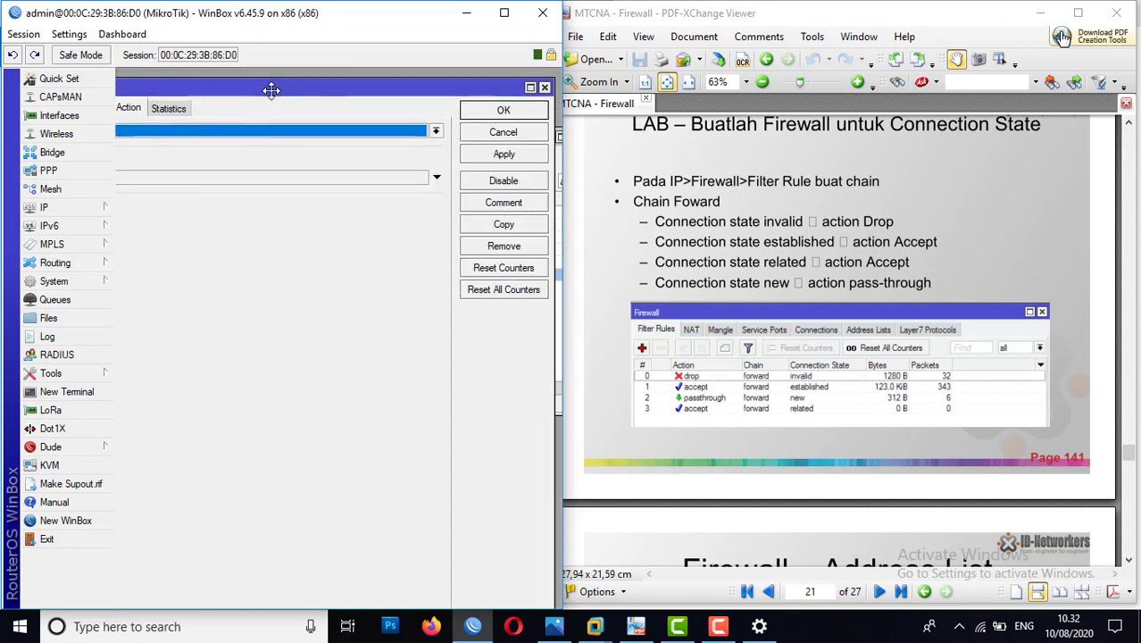
pyautogui.click(490, 154)
pyautogui.click(485, 112)
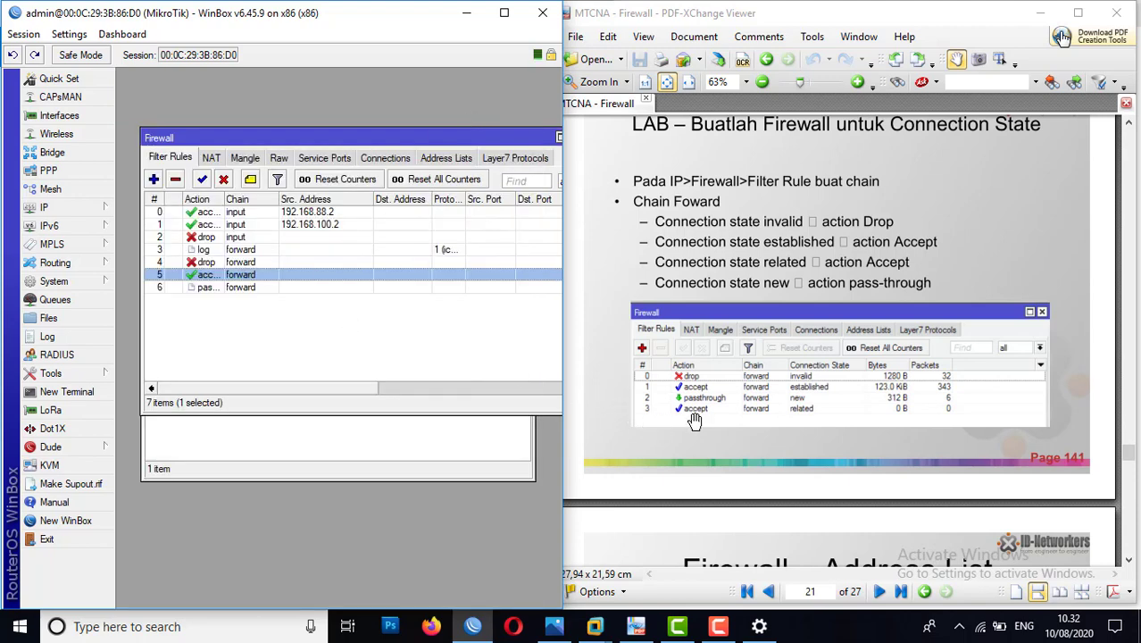
# Step: Add a forward-chain filter rule that accepts connections in the related state
pyautogui.click(154, 179)
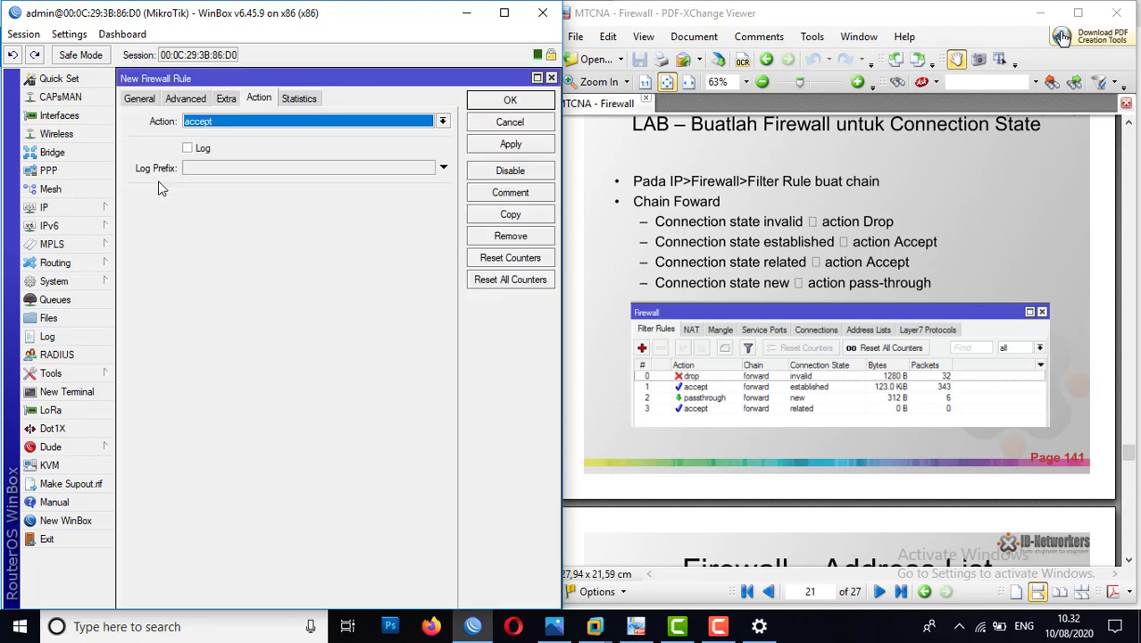
pyautogui.click(140, 98)
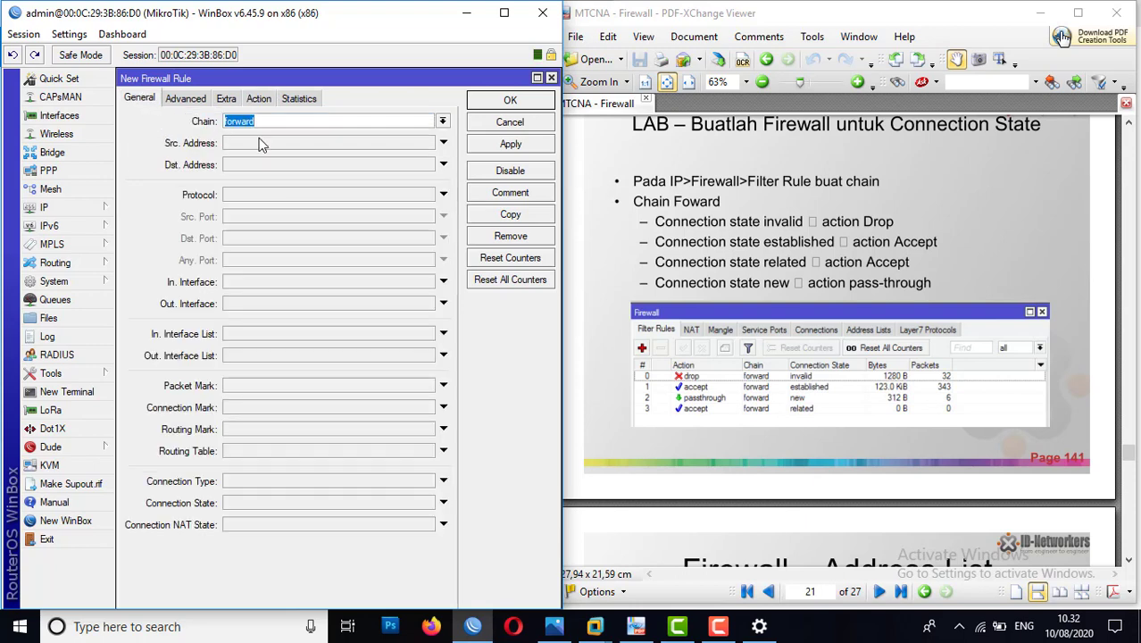
pyautogui.click(431, 502)
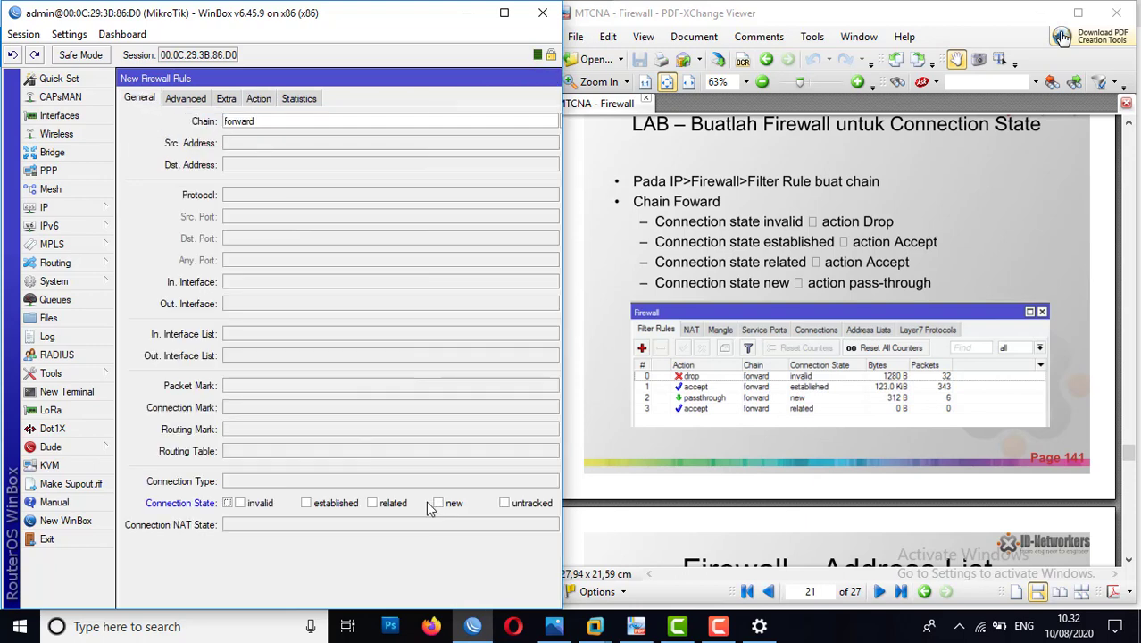
pyautogui.click(373, 503)
pyautogui.click(258, 99)
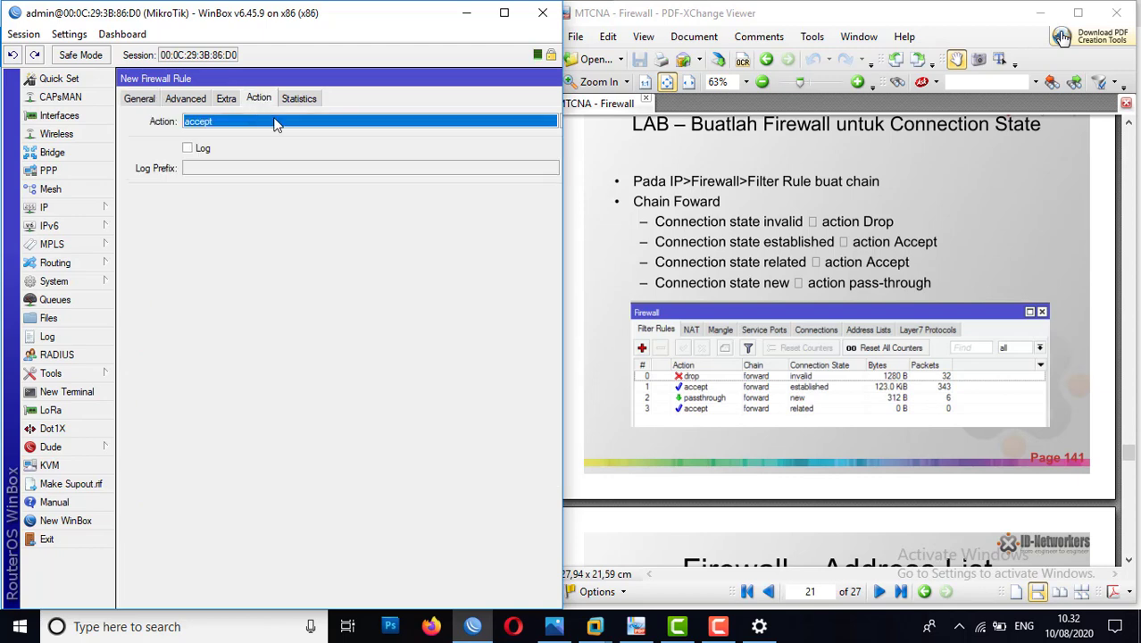
pyautogui.moveTo(387, 77); pyautogui.dragTo(261, 61)
pyautogui.click(507, 144)
pyautogui.click(507, 100)
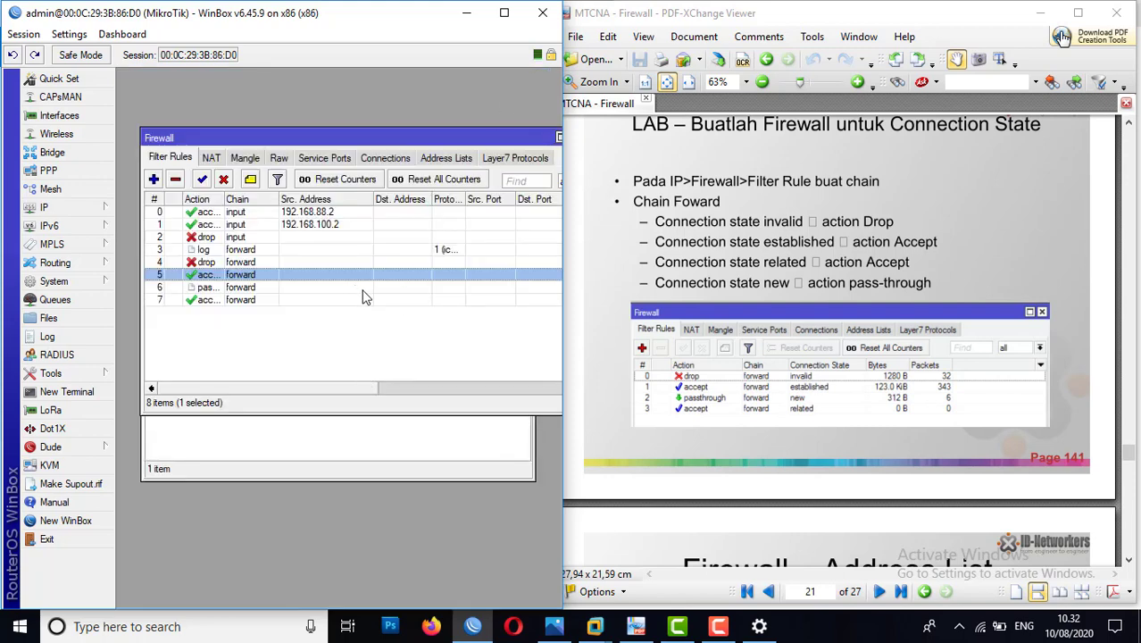
# Step: Review the Implementasi Connection Tracking slide in the PDF and compare it with the connection state lab instructions
pyautogui.click(993, 282)
pyautogui.scroll(1, 995, 282)
pyautogui.scroll(5, 995, 282)
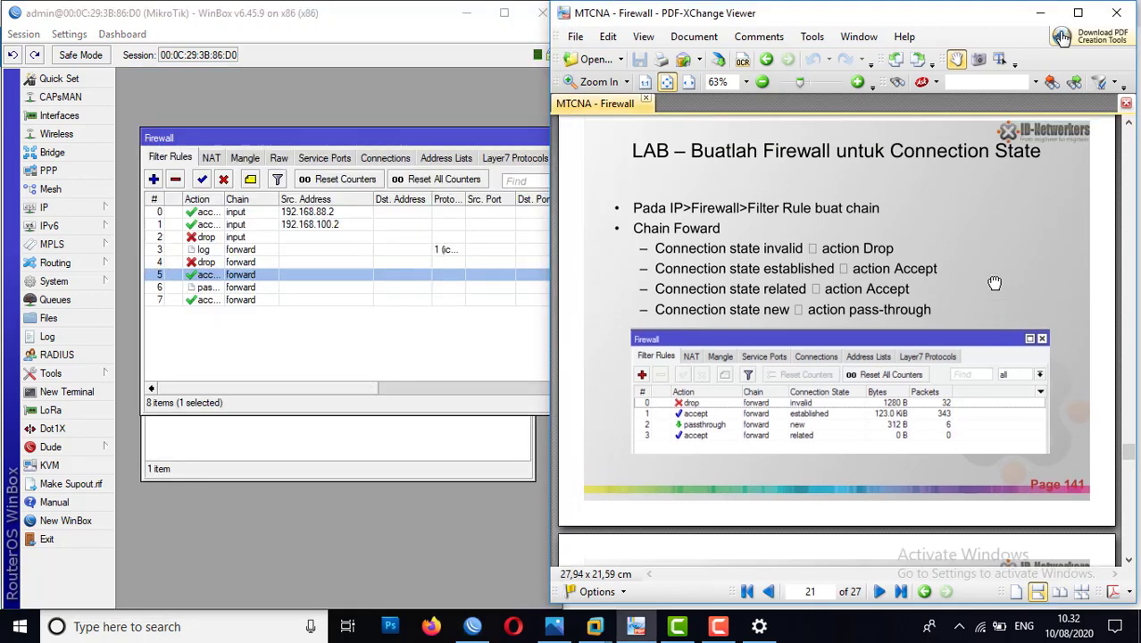
pyautogui.scroll(7, 995, 283)
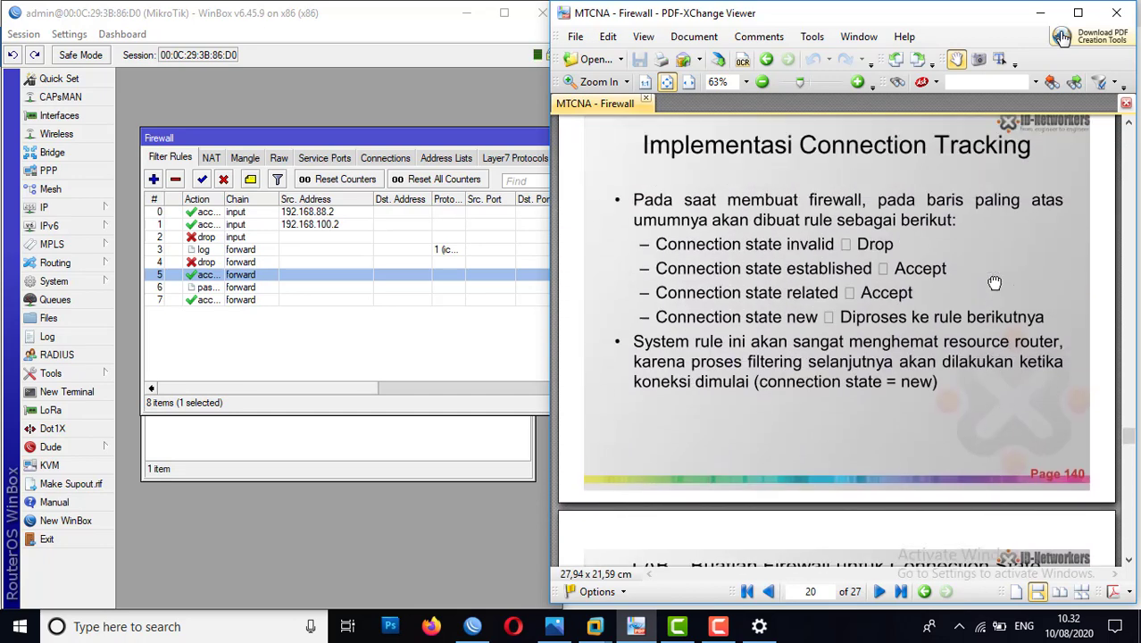
pyautogui.scroll(-1, 995, 282)
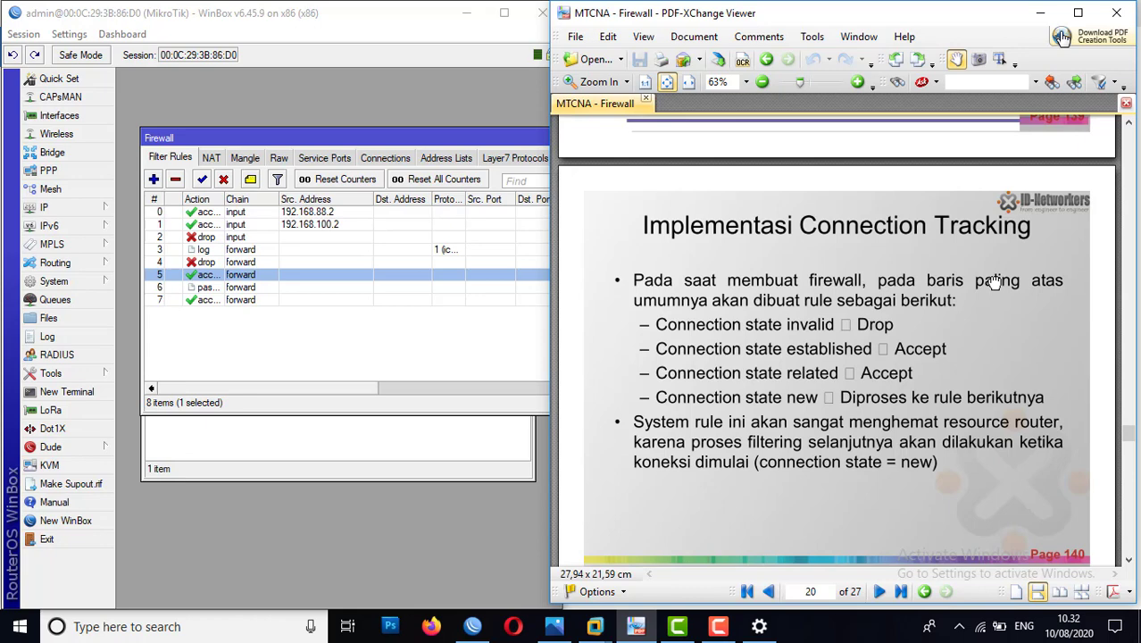
pyautogui.scroll(-10, 995, 282)
pyautogui.scroll(-1, 995, 282)
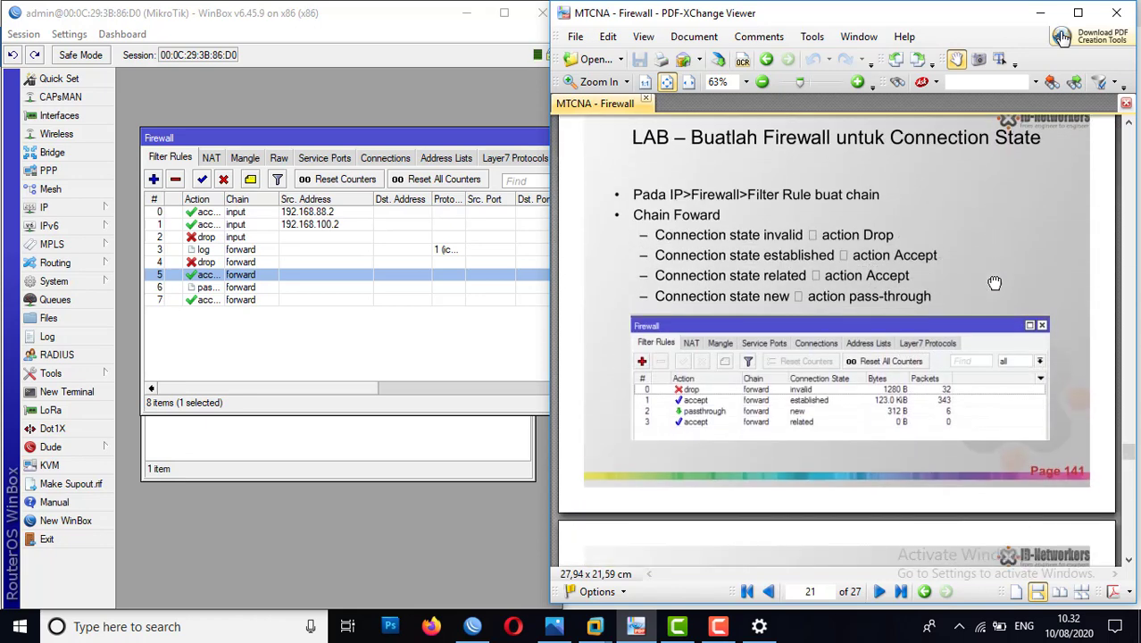
# Step: Examine the addresses, timeouts and rates of the firewall's tracked connections, and return to the filter rules
pyautogui.click(381, 161)
pyautogui.click(382, 161)
pyautogui.moveTo(338, 389); pyautogui.dragTo(429, 384)
pyautogui.click(402, 240)
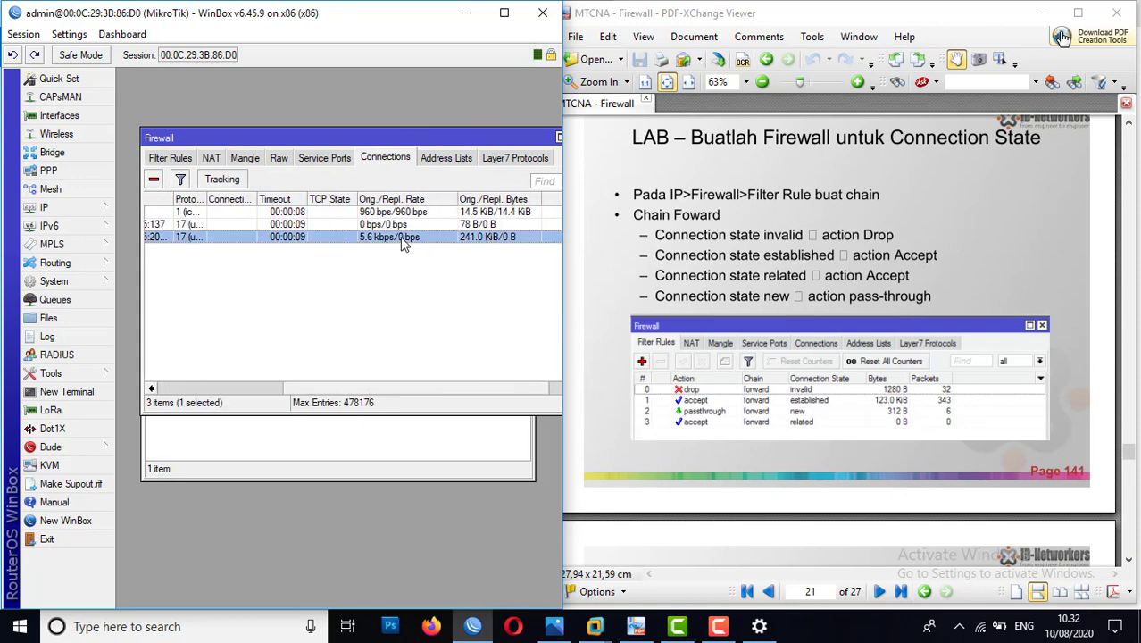
pyautogui.click(390, 213)
pyautogui.moveTo(401, 386); pyautogui.dragTo(248, 387)
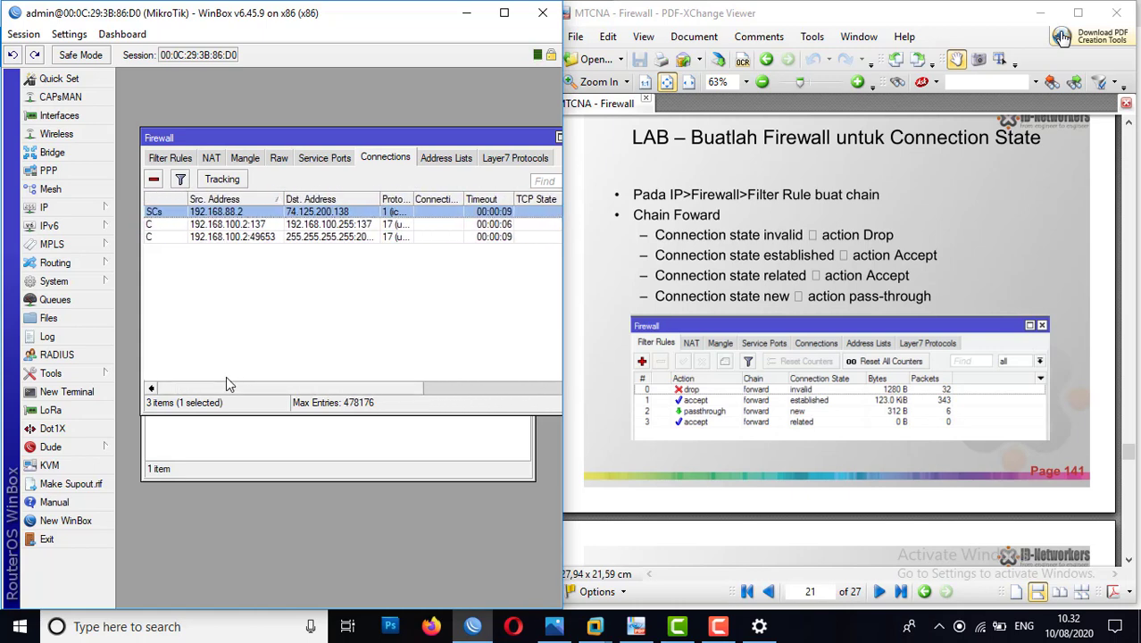
pyautogui.click(171, 158)
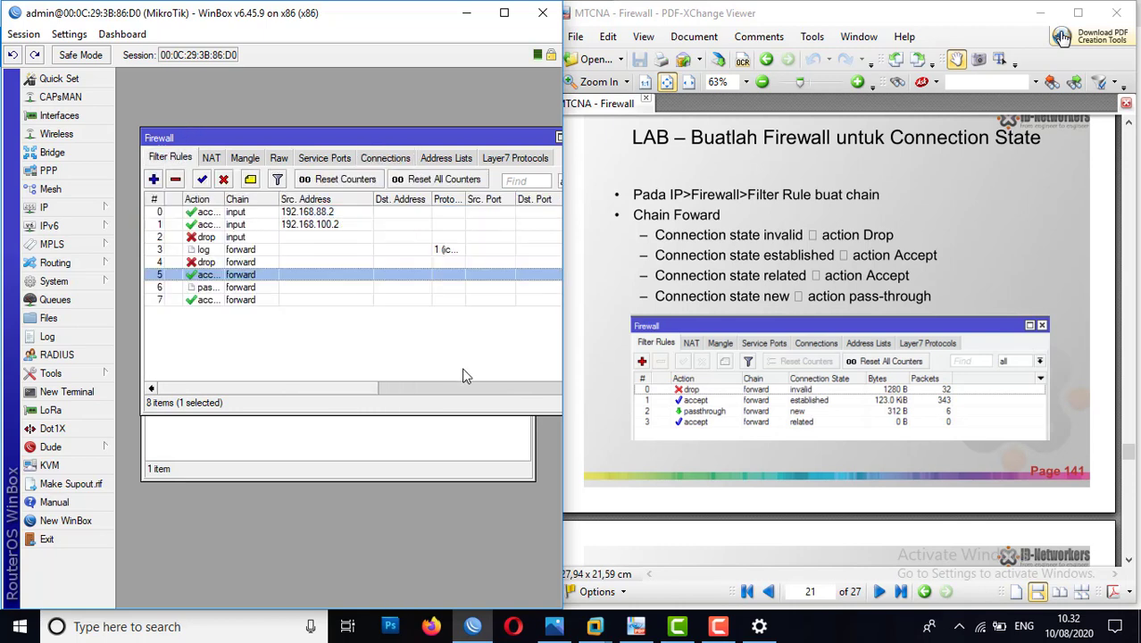
# Step: Read the Firewall – Address List slide in the PDF and the LAB– Address List instructions on page 143
pyautogui.click(765, 403)
pyautogui.scroll(-5, 765, 404)
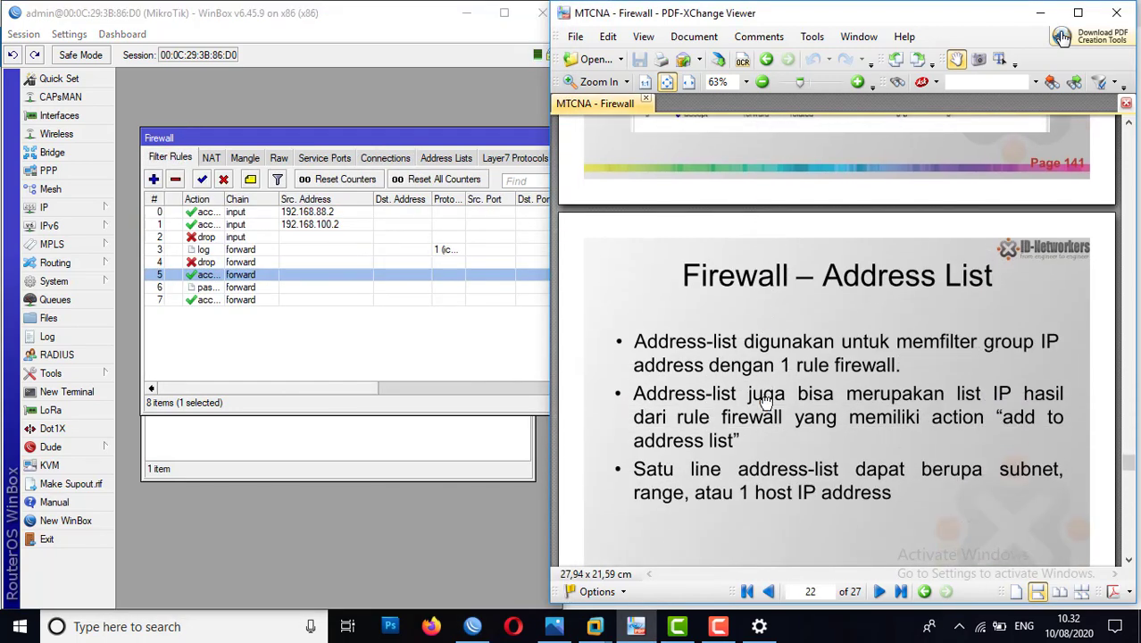
pyautogui.scroll(-1, 765, 404)
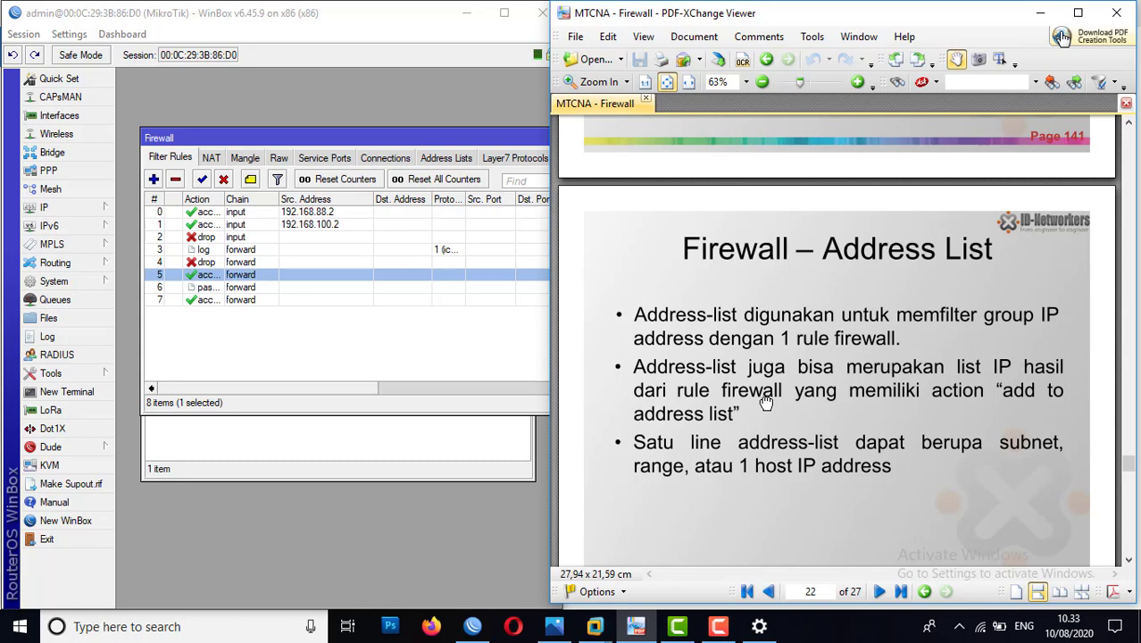
pyautogui.scroll(-8, 766, 403)
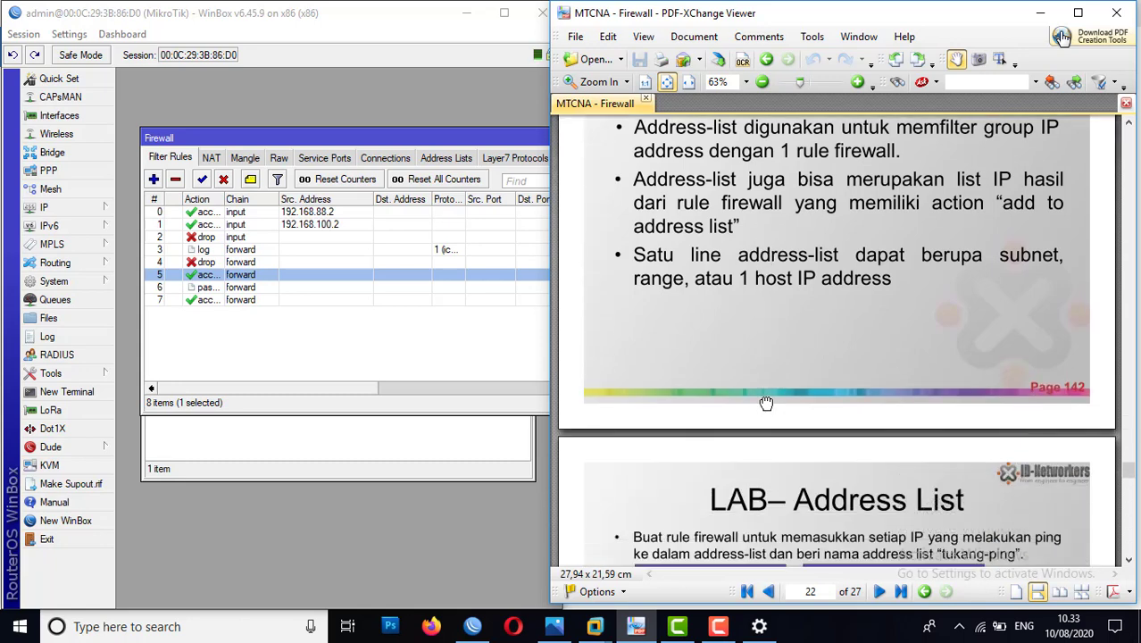
pyautogui.scroll(-3, 766, 404)
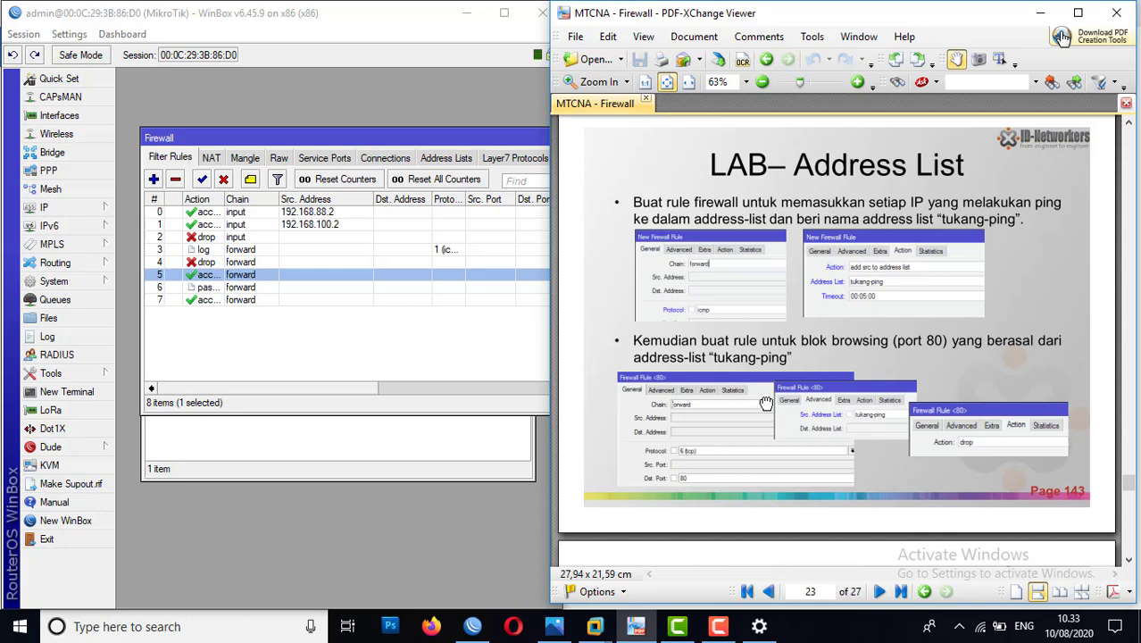
# Step: Start a new firewall filter rule on the forward chain that matches the icmp protocol
pyautogui.click(170, 325)
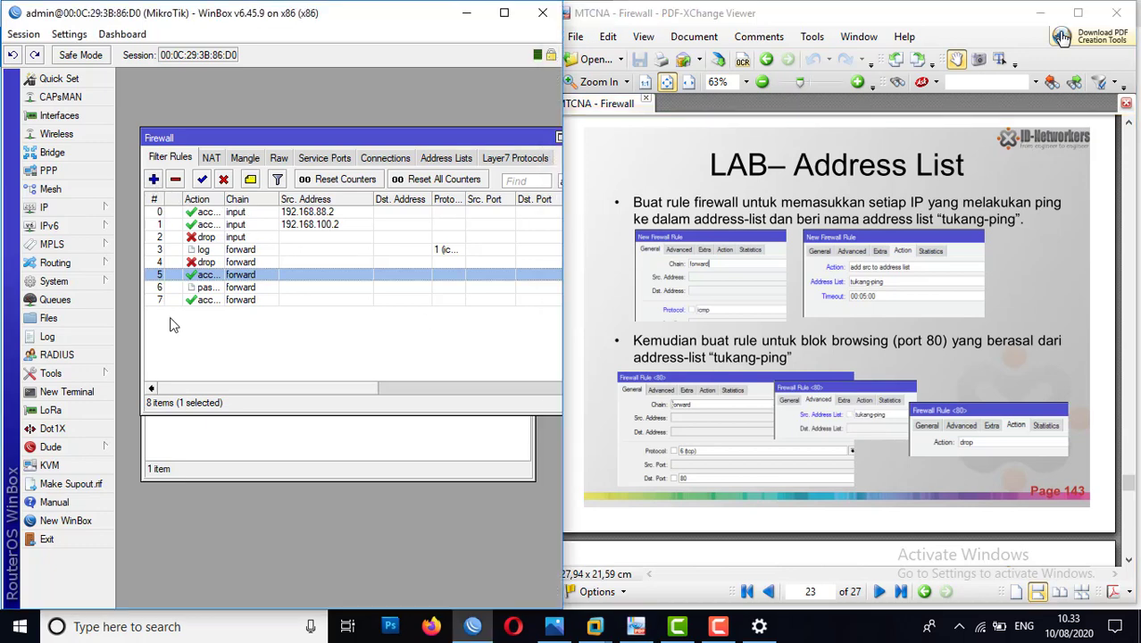
pyautogui.click(154, 179)
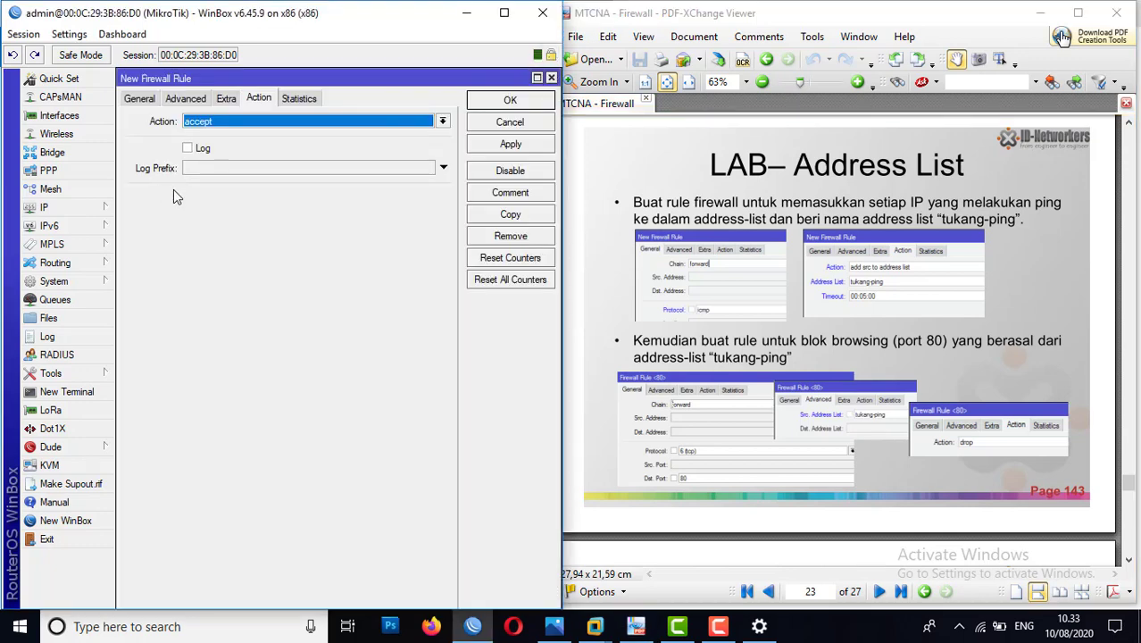
pyautogui.click(143, 101)
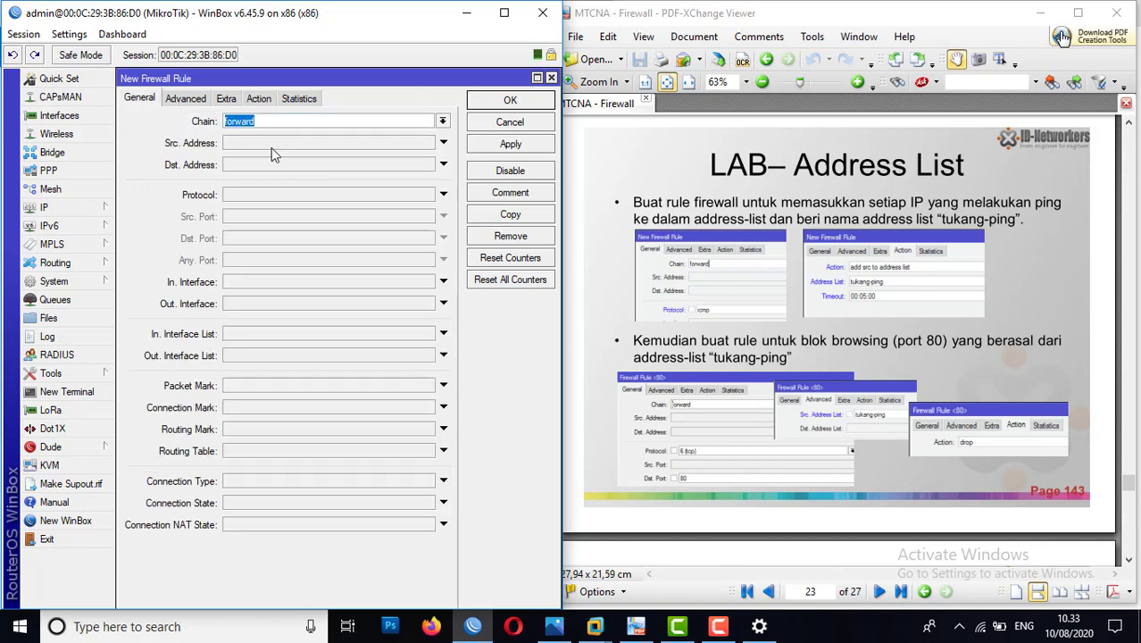
pyautogui.click(253, 196)
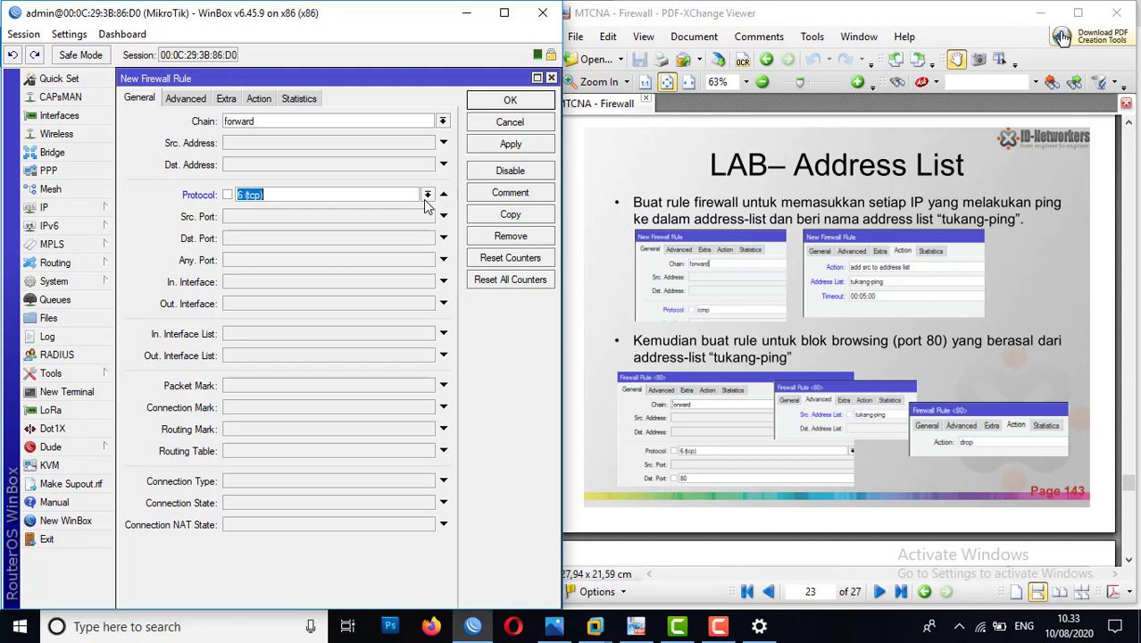
pyautogui.click(427, 195)
pyautogui.click(274, 209)
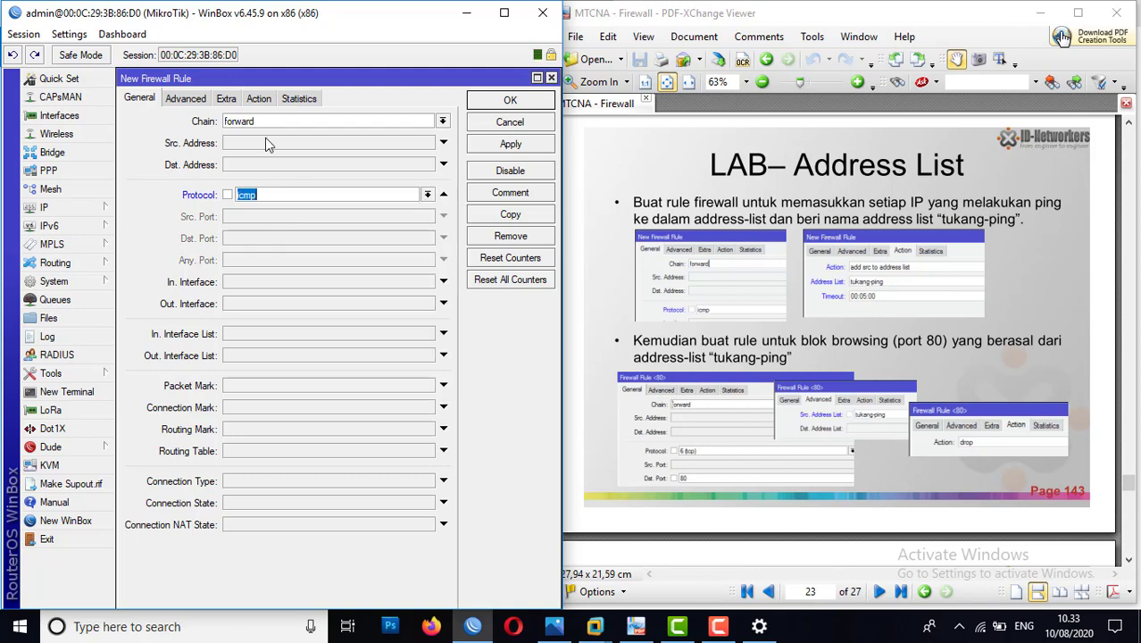
# Step: Set the rule's action to add src to address list with the list name tukang-ping, and save the rule
pyautogui.click(261, 99)
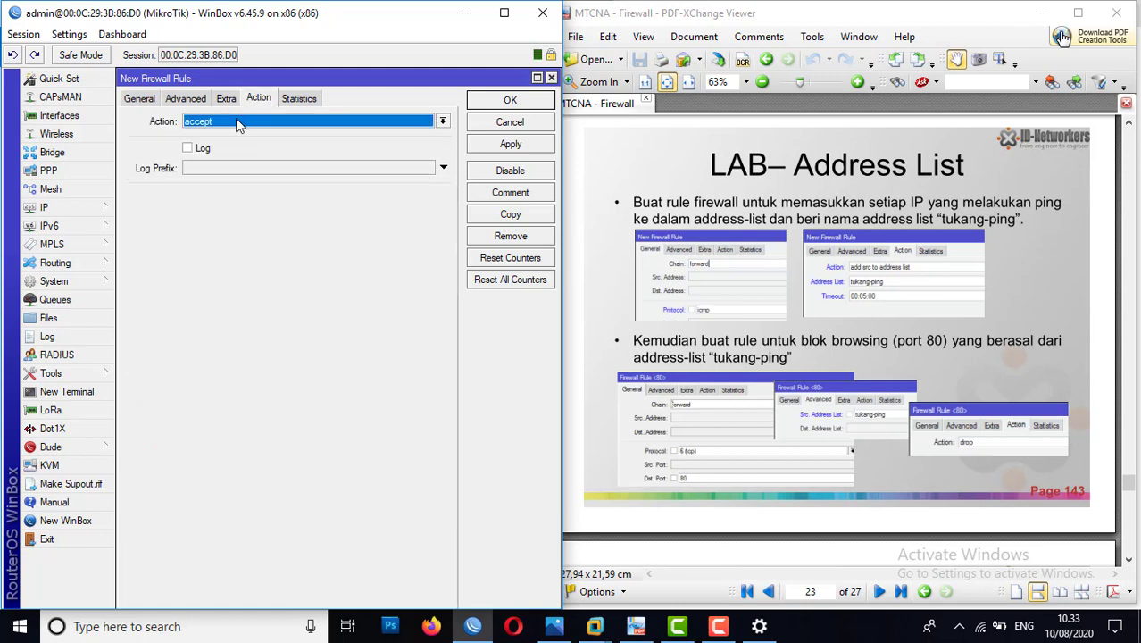
pyautogui.click(236, 124)
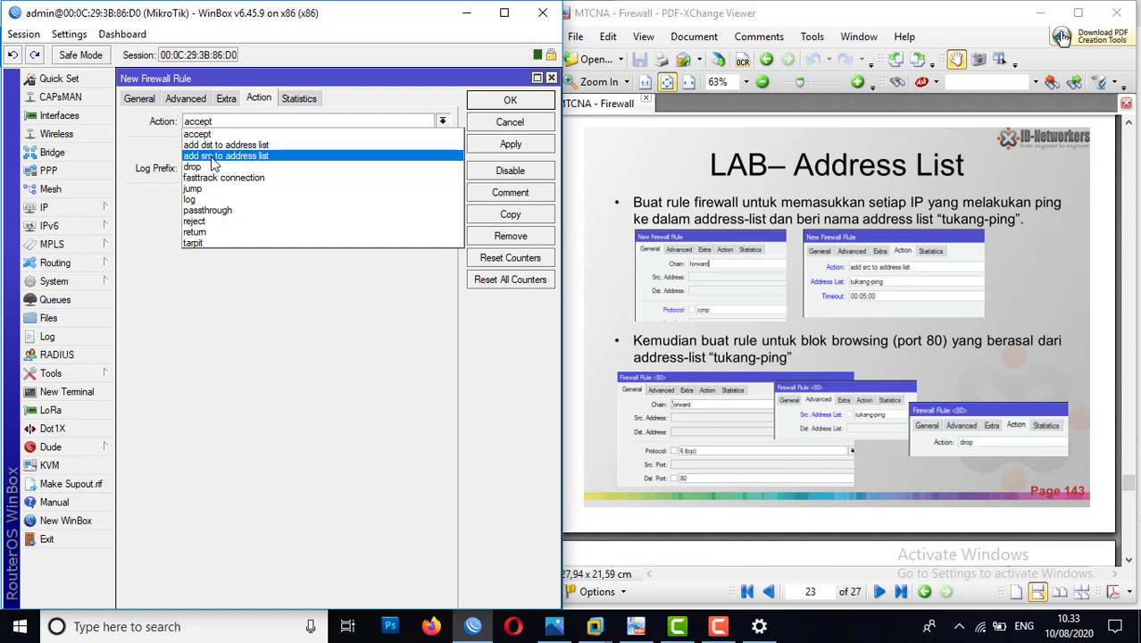
pyautogui.click(215, 157)
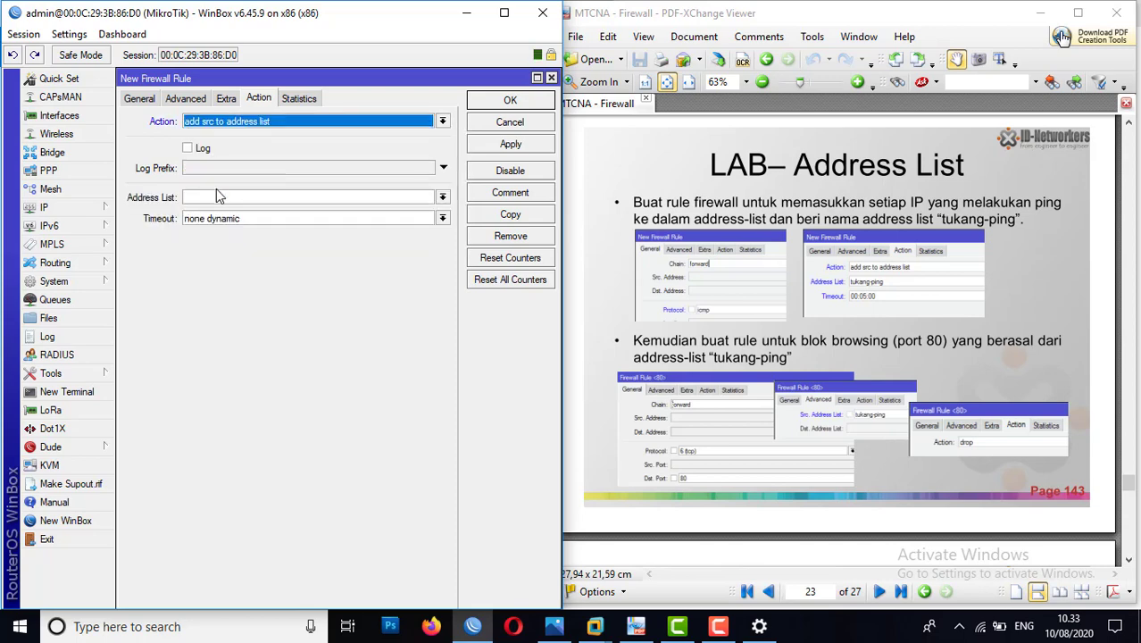
pyautogui.click(202, 198)
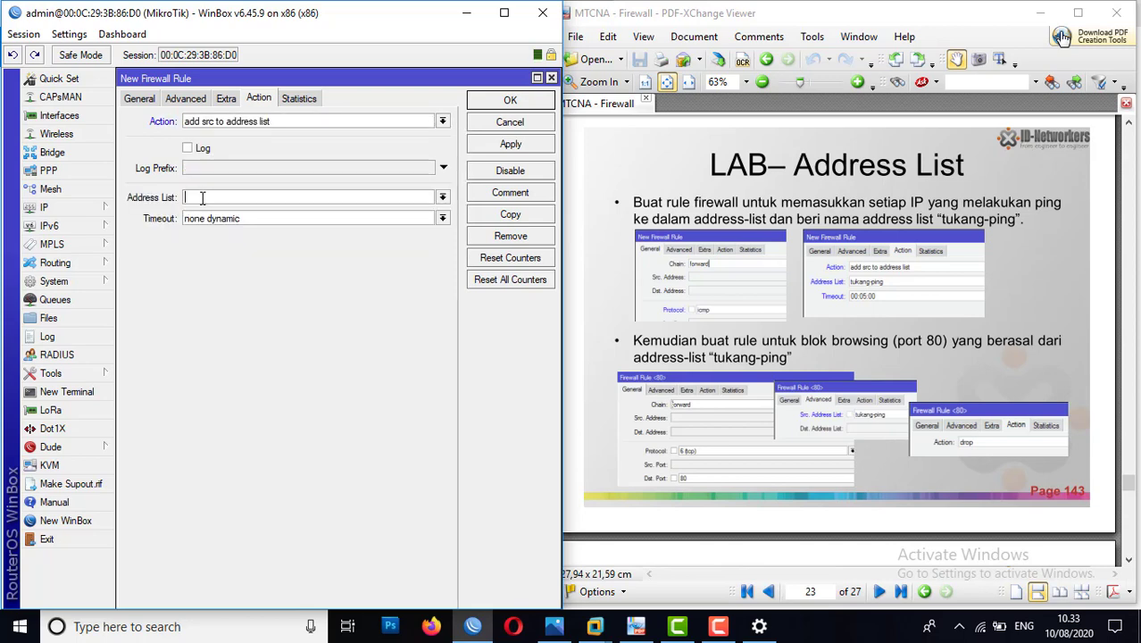
pyautogui.write('tukang-ping')
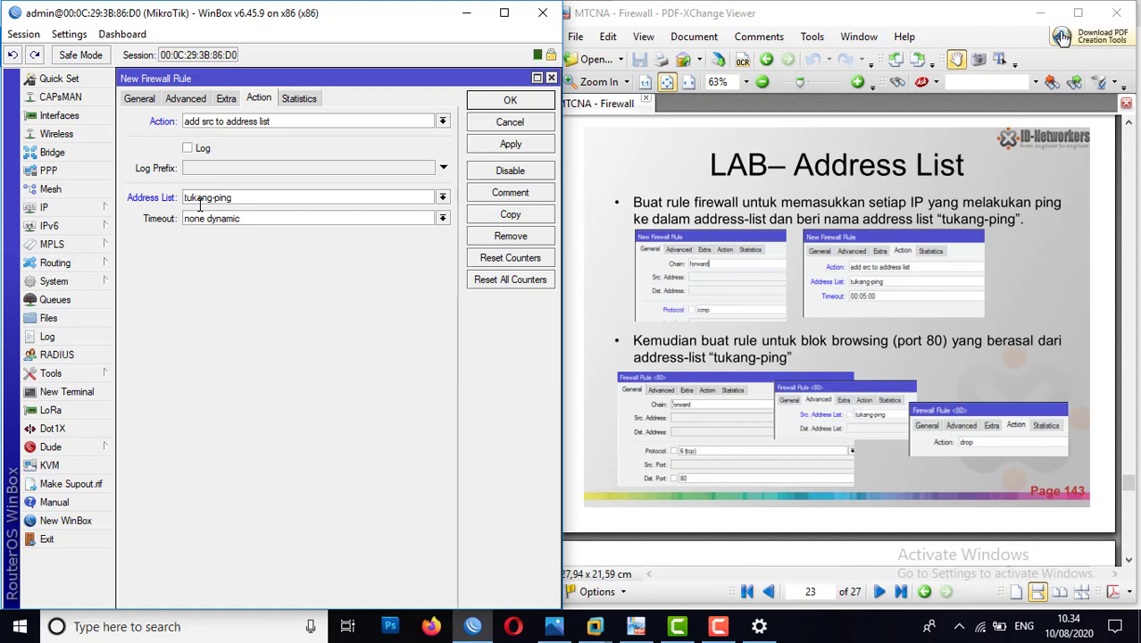
pyautogui.click(506, 148)
pyautogui.click(505, 103)
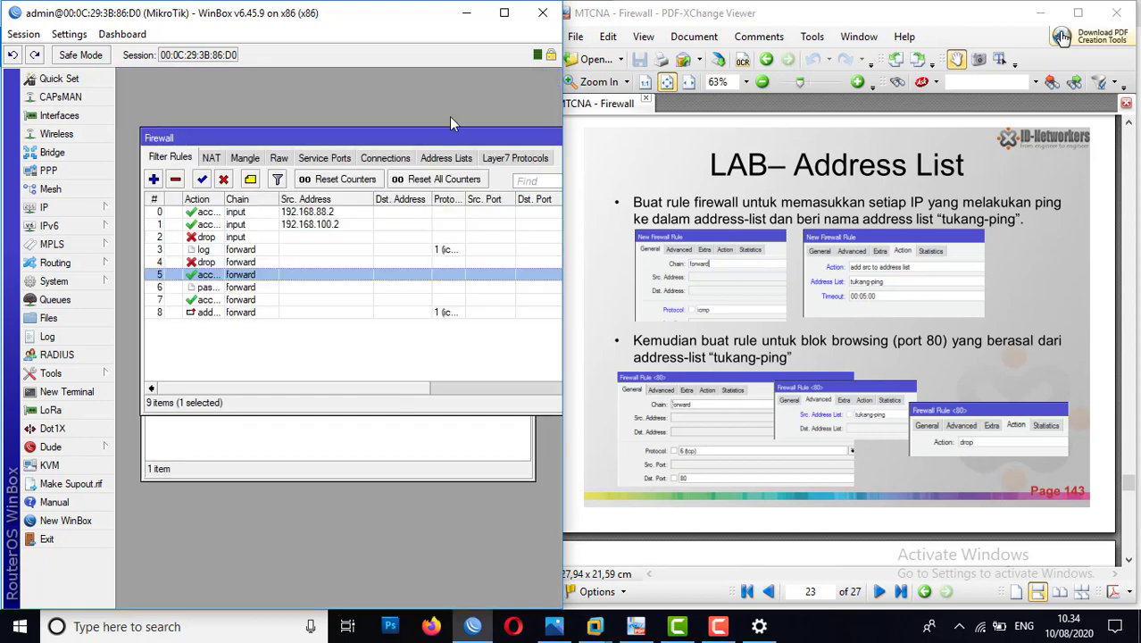
# Step: Select the new address-list rule and widen the Action column of the filter rules table
pyautogui.click(207, 312)
pyautogui.moveTo(223, 198); pyautogui.dragTo(284, 199)
pyautogui.moveTo(249, 203); pyautogui.dragTo(250, 203)
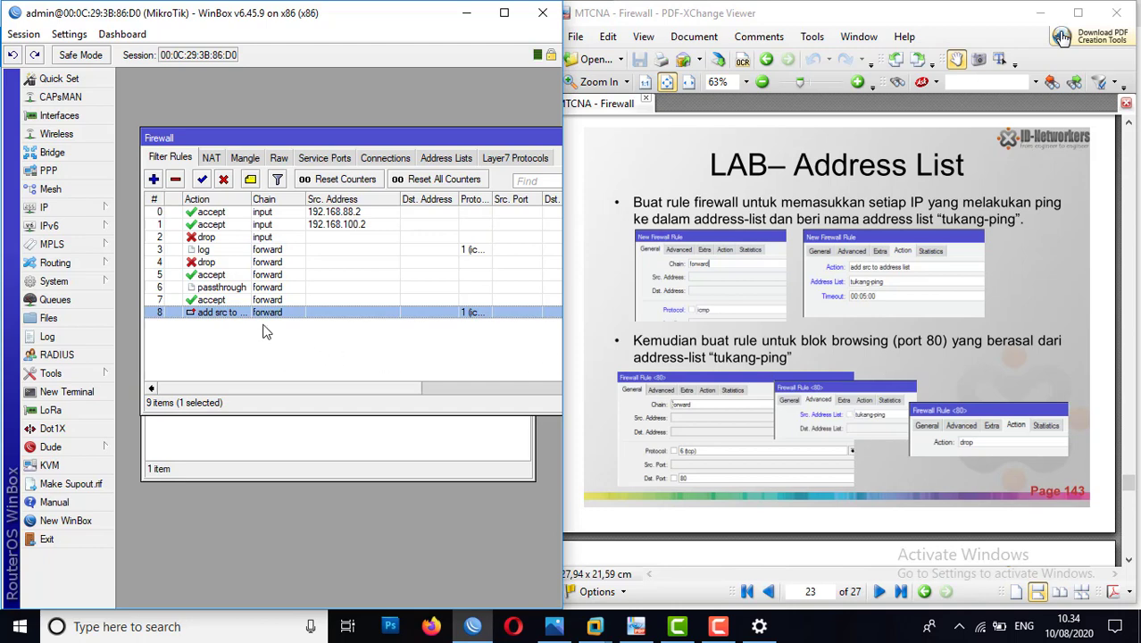
# Step: Start another forward-chain filter rule matching TCP destination port 80 from the source address list tukang-ping
pyautogui.click(154, 179)
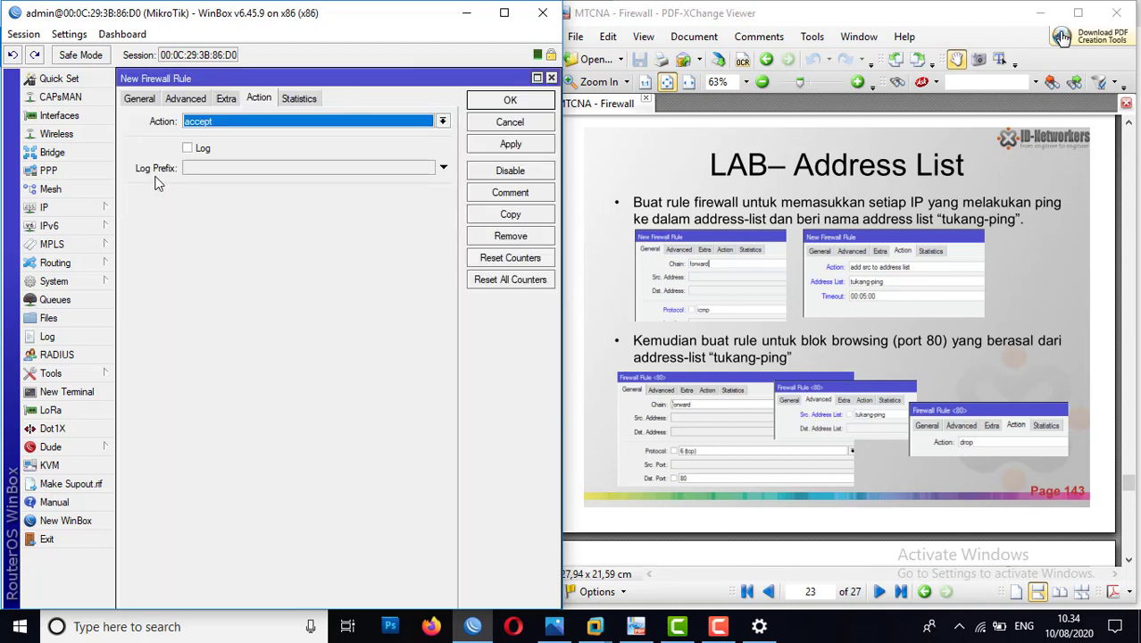
pyautogui.click(140, 99)
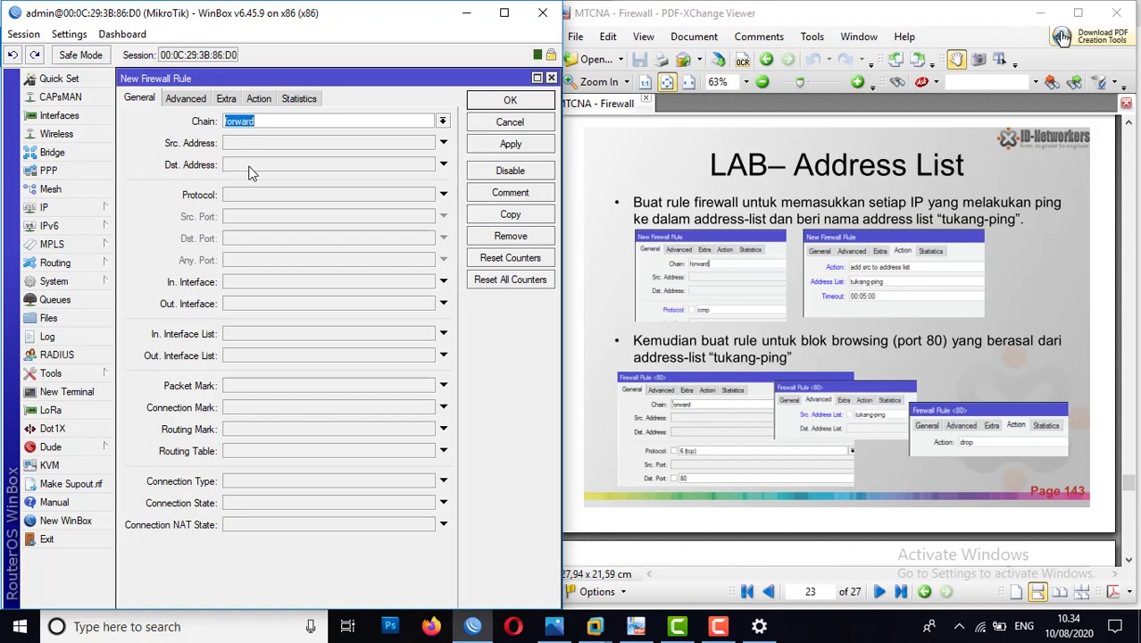
pyautogui.click(250, 194)
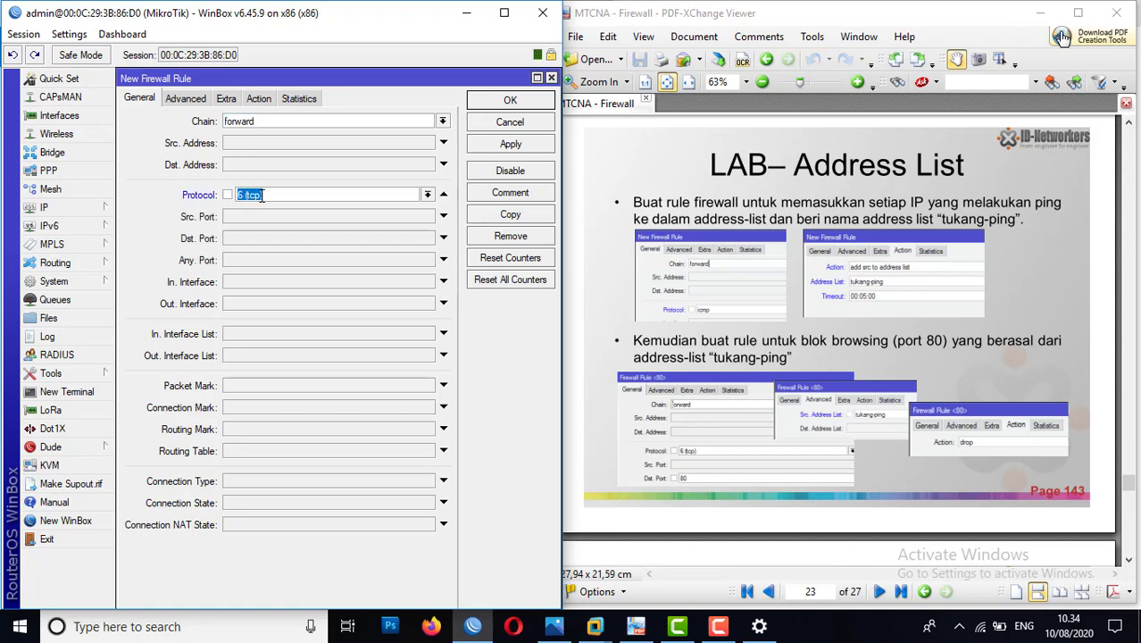
pyautogui.click(241, 239)
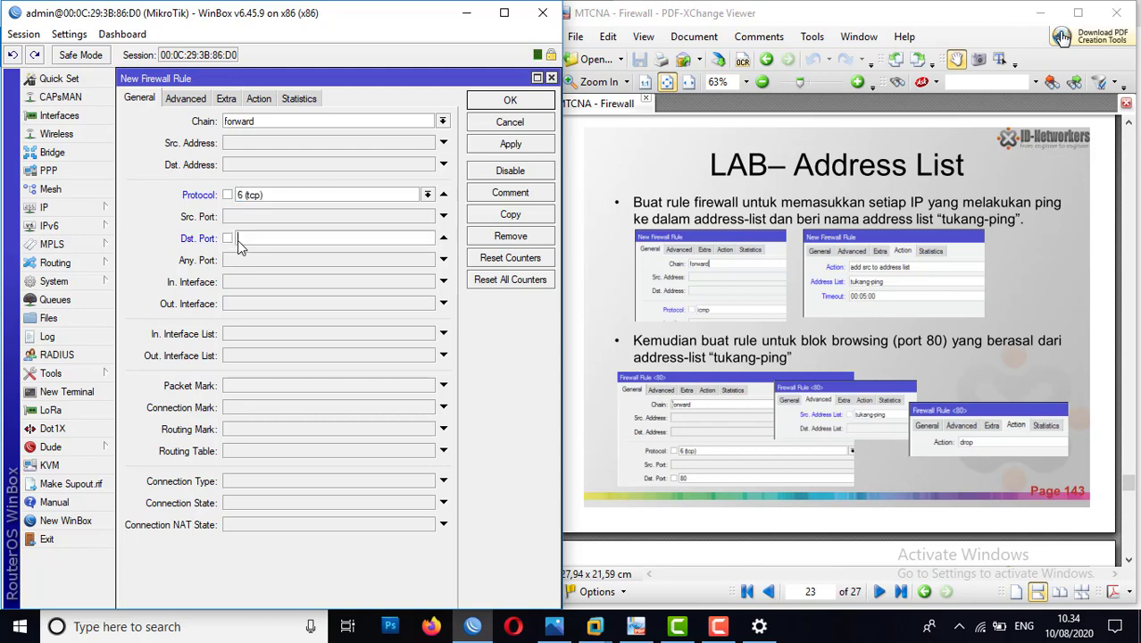
pyautogui.write('80')
pyautogui.click(187, 104)
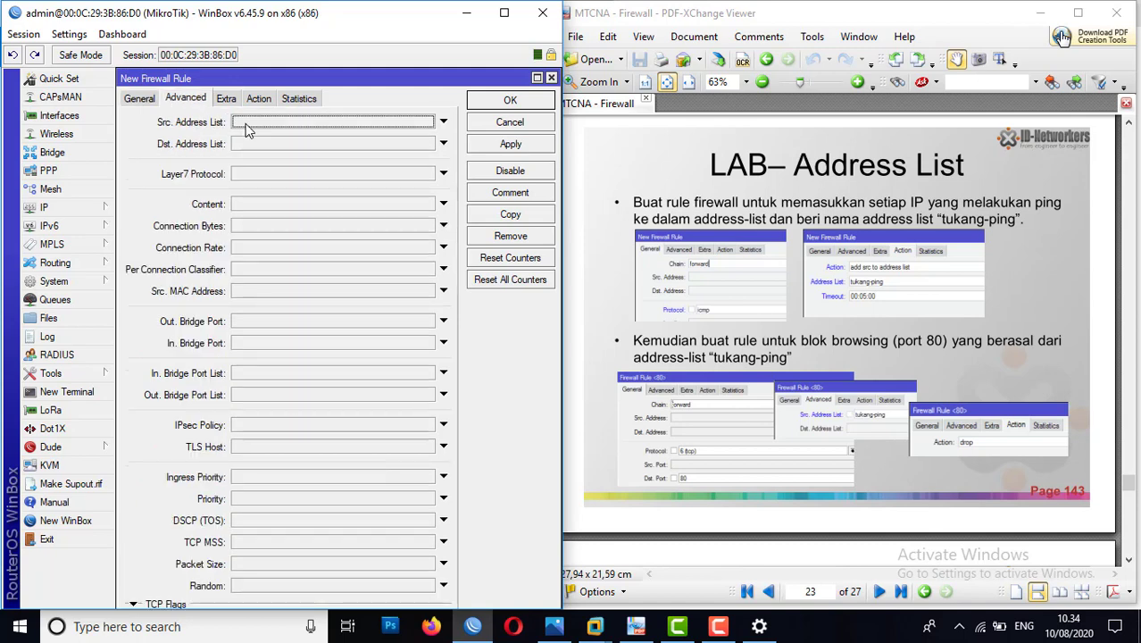
pyautogui.click(443, 122)
pyautogui.click(427, 121)
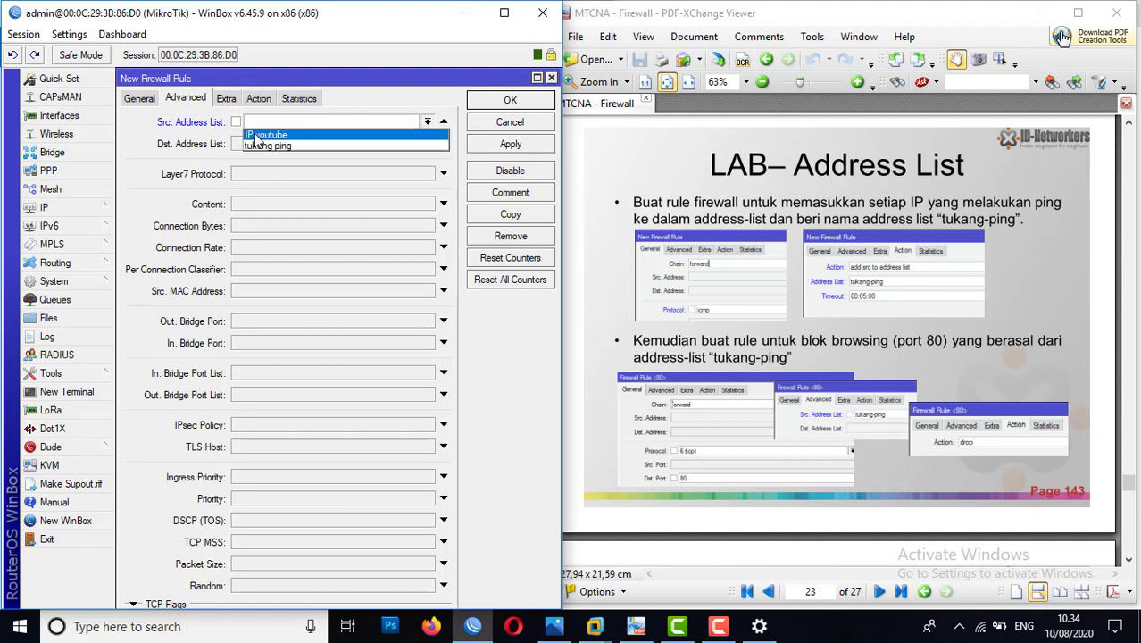
pyautogui.click(284, 148)
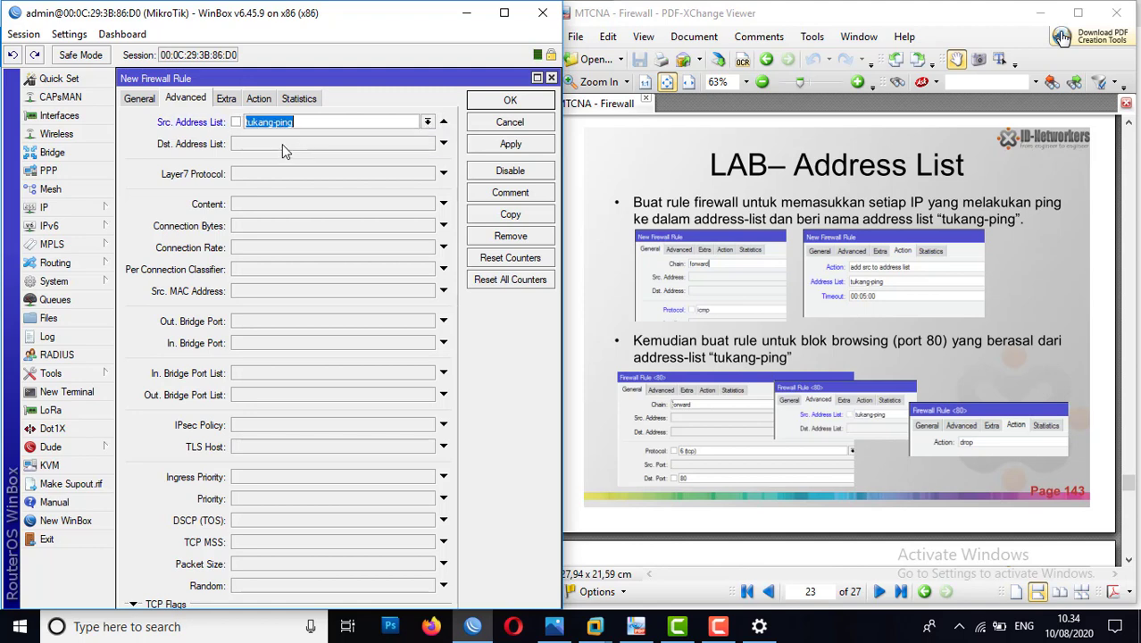
# Step: Set the port 80 rule's action to drop and save the rule
pyautogui.click(257, 97)
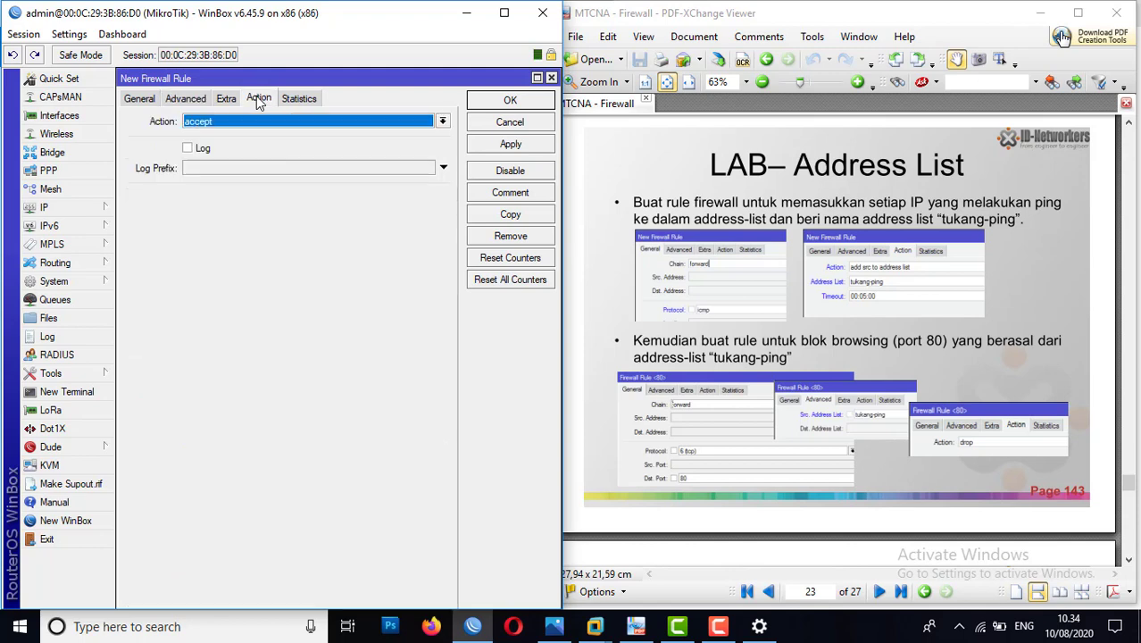
pyautogui.click(275, 122)
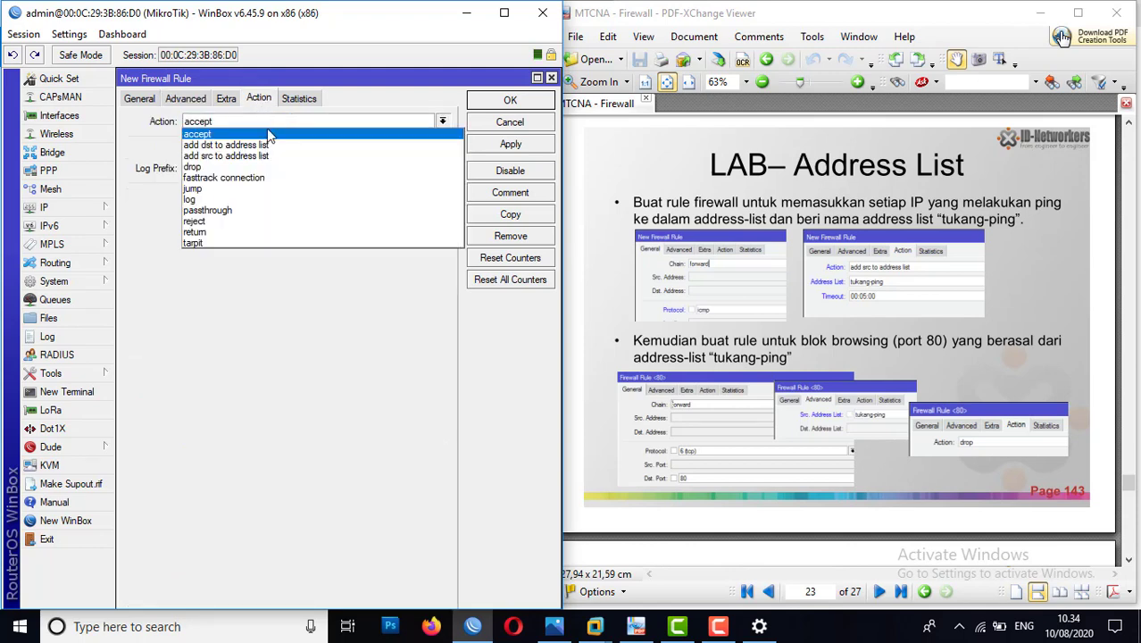
pyautogui.click(217, 170)
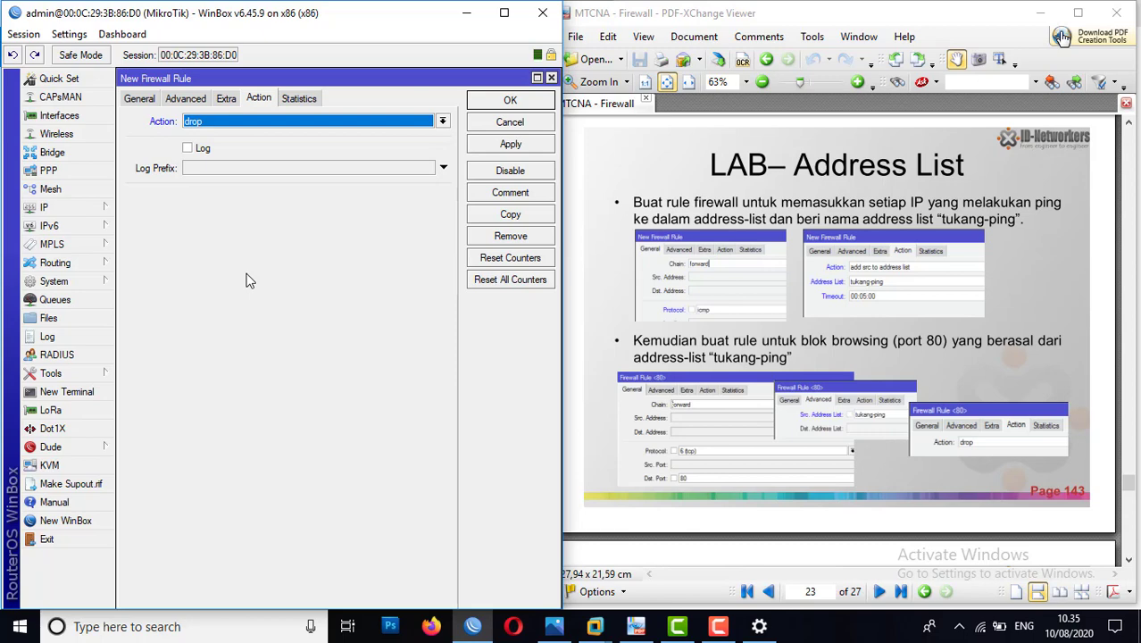
pyautogui.click(517, 144)
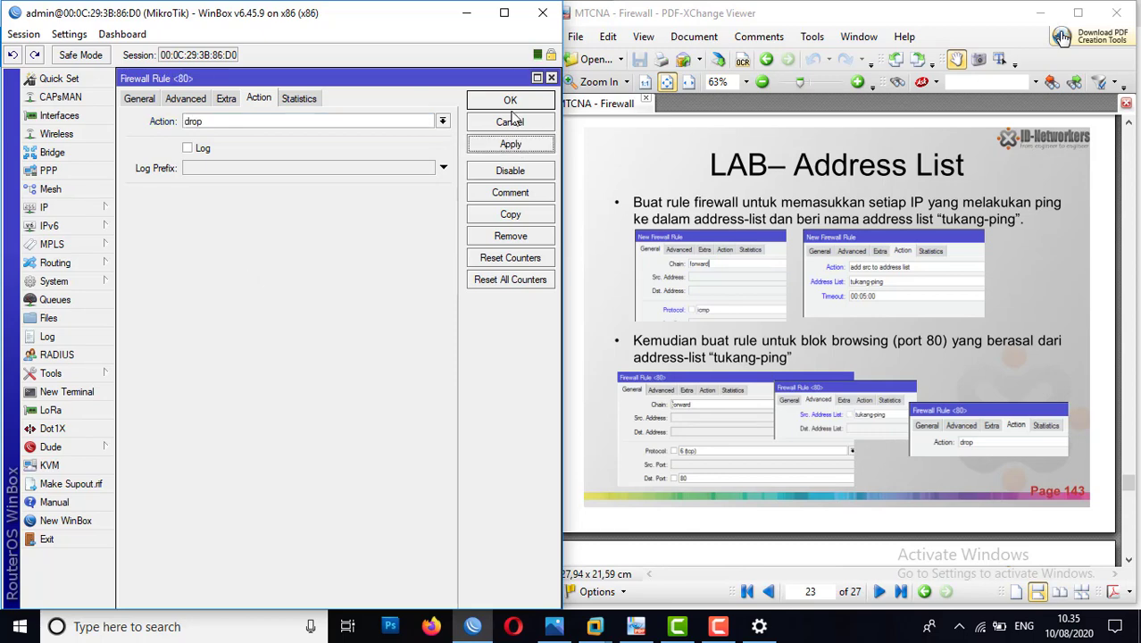
pyautogui.click(507, 101)
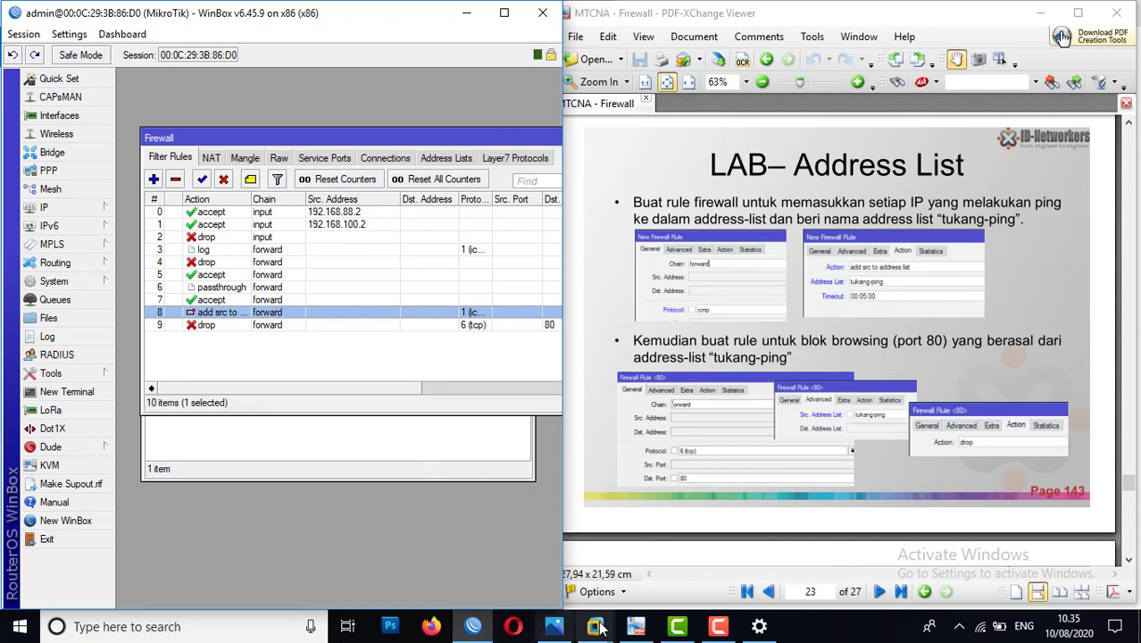
# Step: In the Windows 7 virtual machine, stop the running ping, run ping google.com -t again, and stop it after a few replies
pyautogui.moveTo(598, 629)
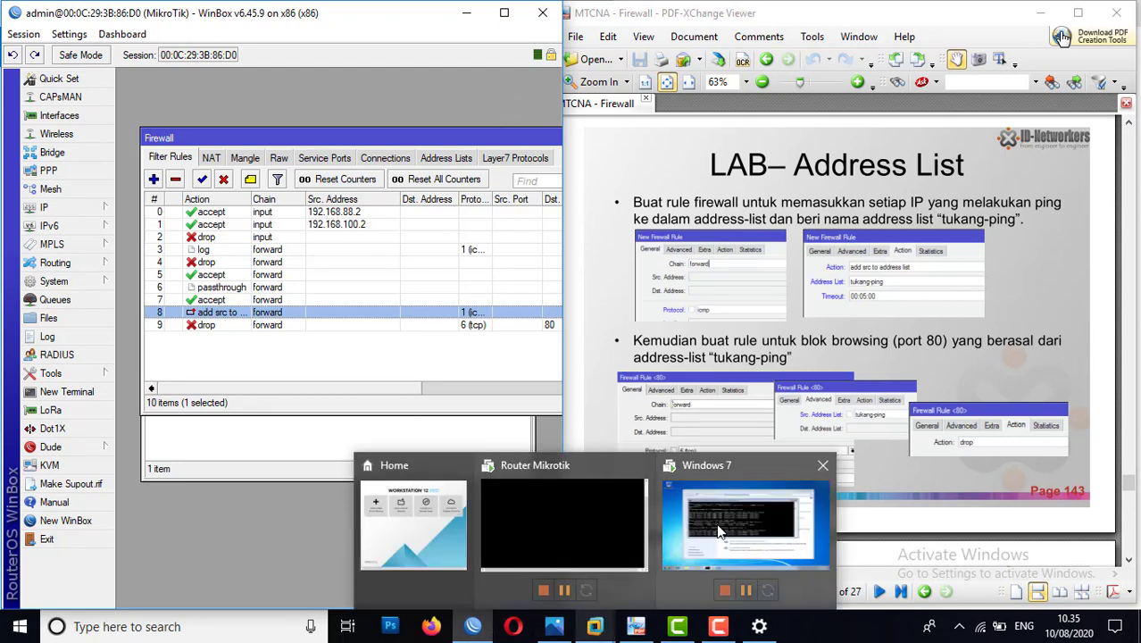
pyautogui.moveTo(719, 531)
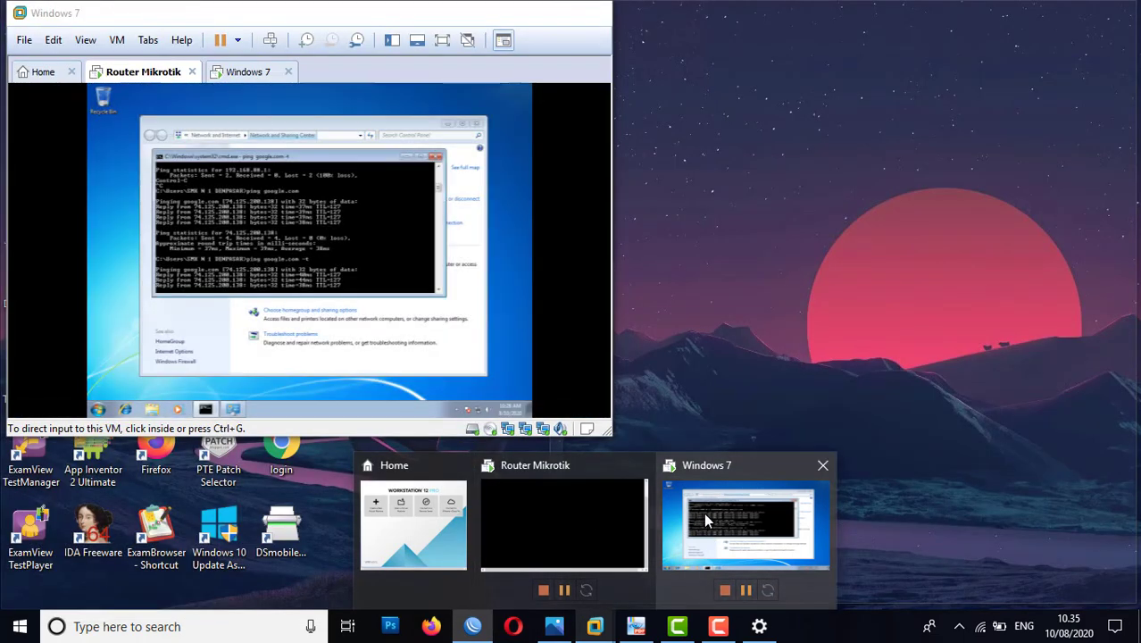
pyautogui.click(704, 513)
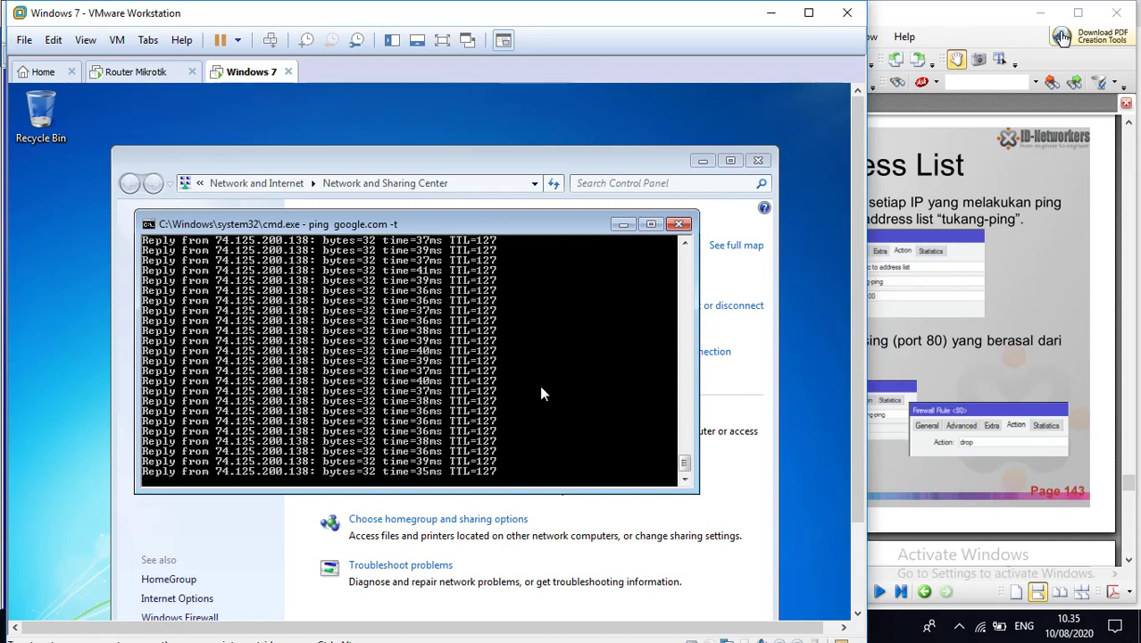
pyautogui.hotkey('ctrl', 'c')
pyautogui.press('Up')
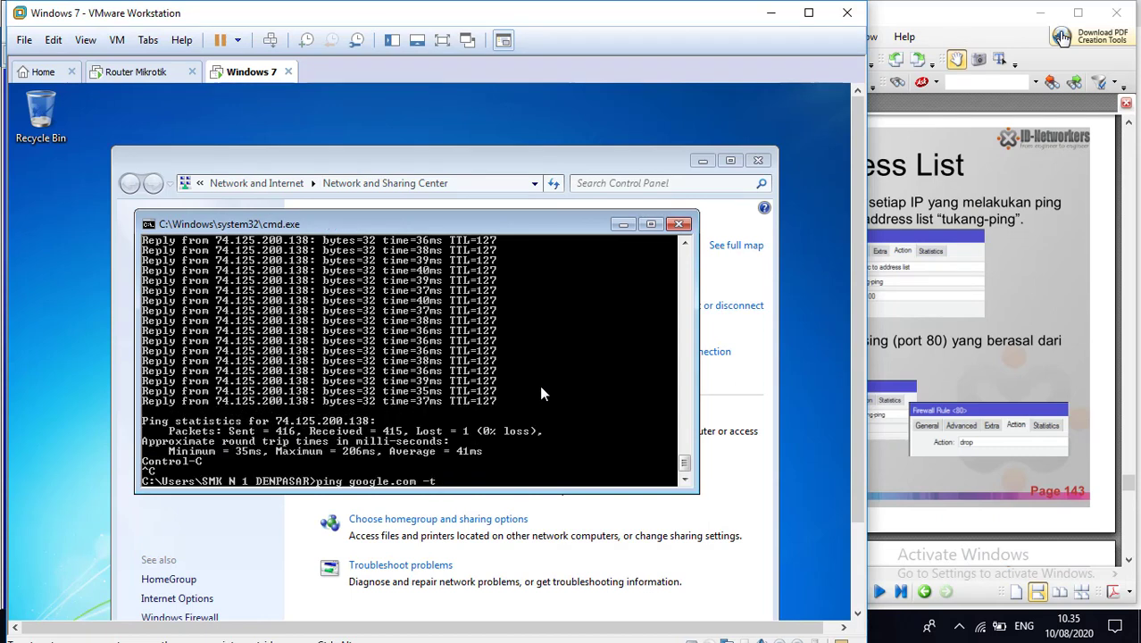
pyautogui.press('Return')
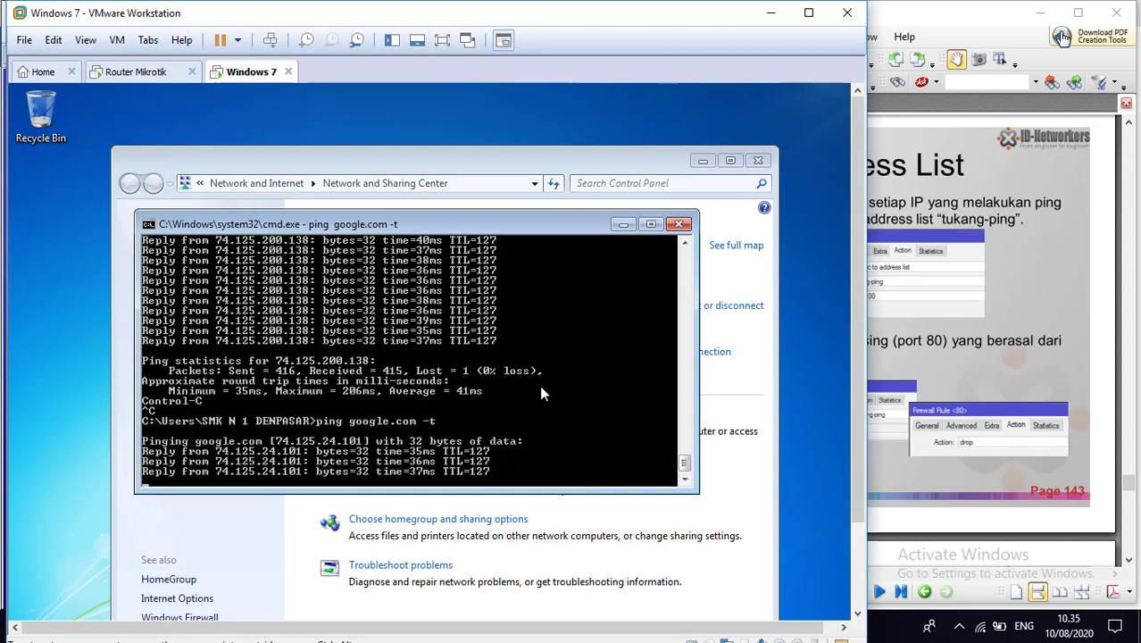
pyautogui.hotkey('ctrl', 'c')
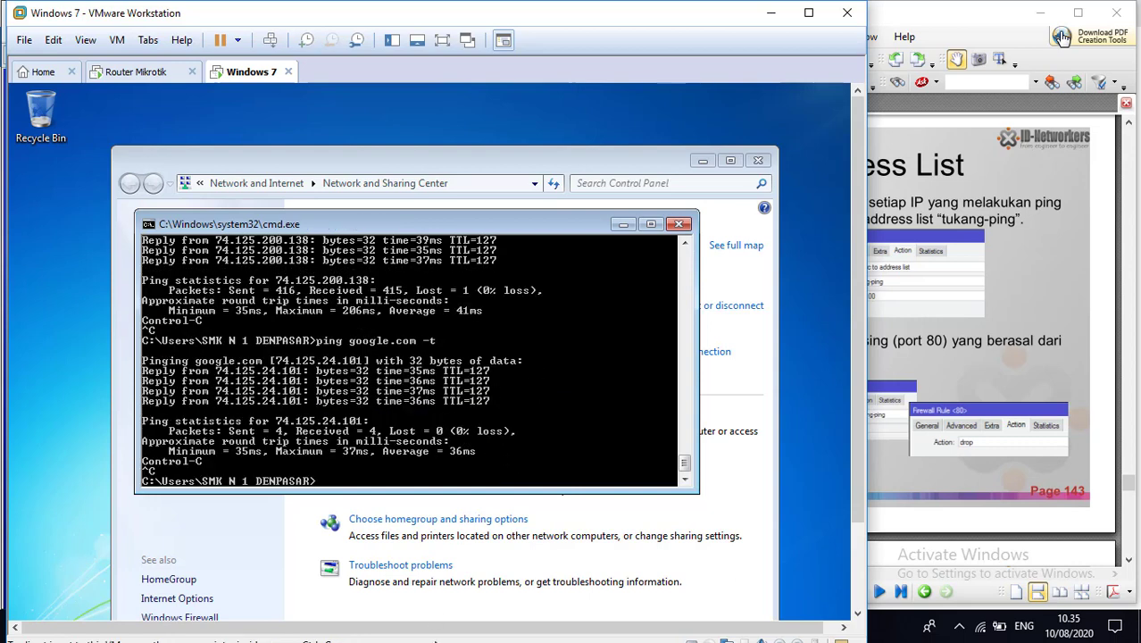
# Step: Return to WinBox and check the firewall address lists for the tukang-ping entry
pyautogui.click(158, 77)
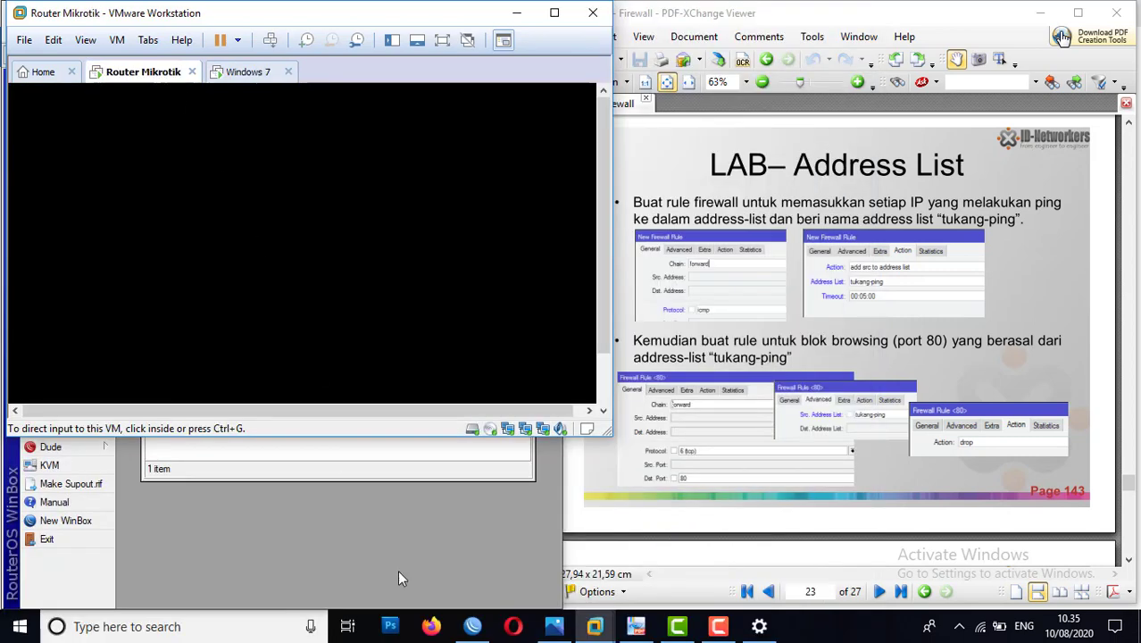
pyautogui.click(472, 626)
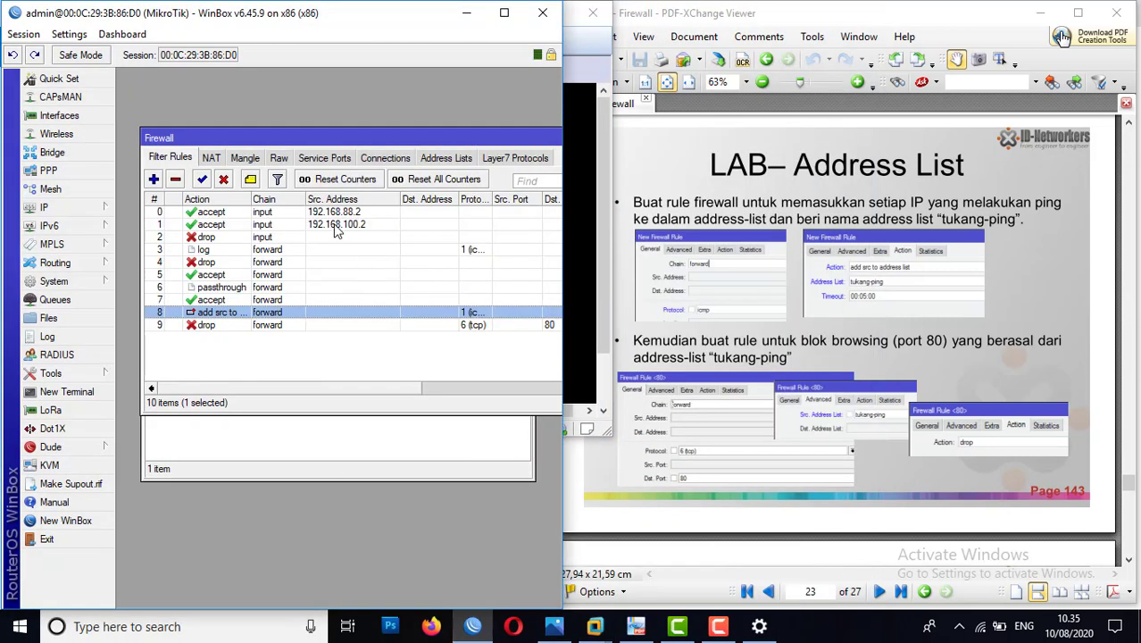
pyautogui.click(452, 161)
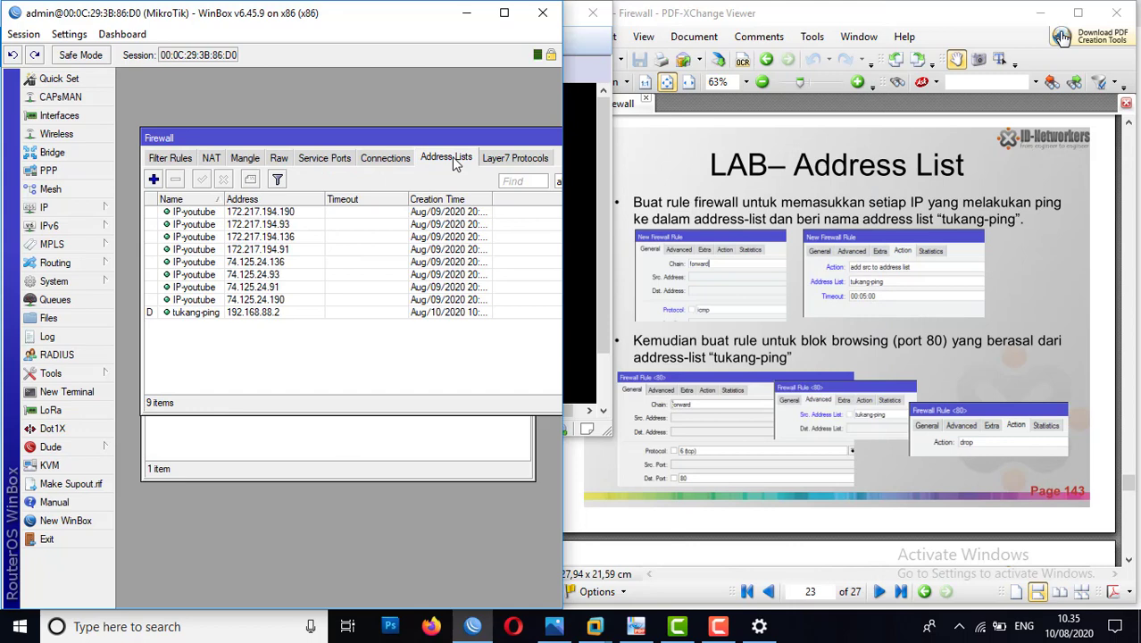
pyautogui.click(244, 315)
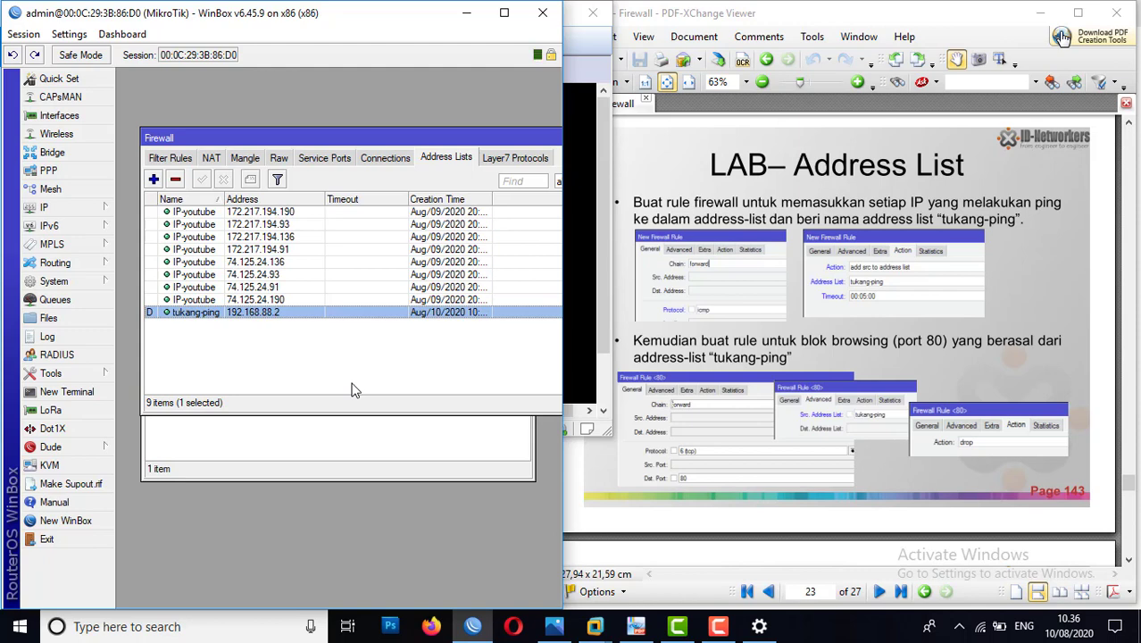
# Step: Switch to the Windows 7 virtual machine in VMware and launch Internet Explorer to test browsing
pyautogui.click(583, 391)
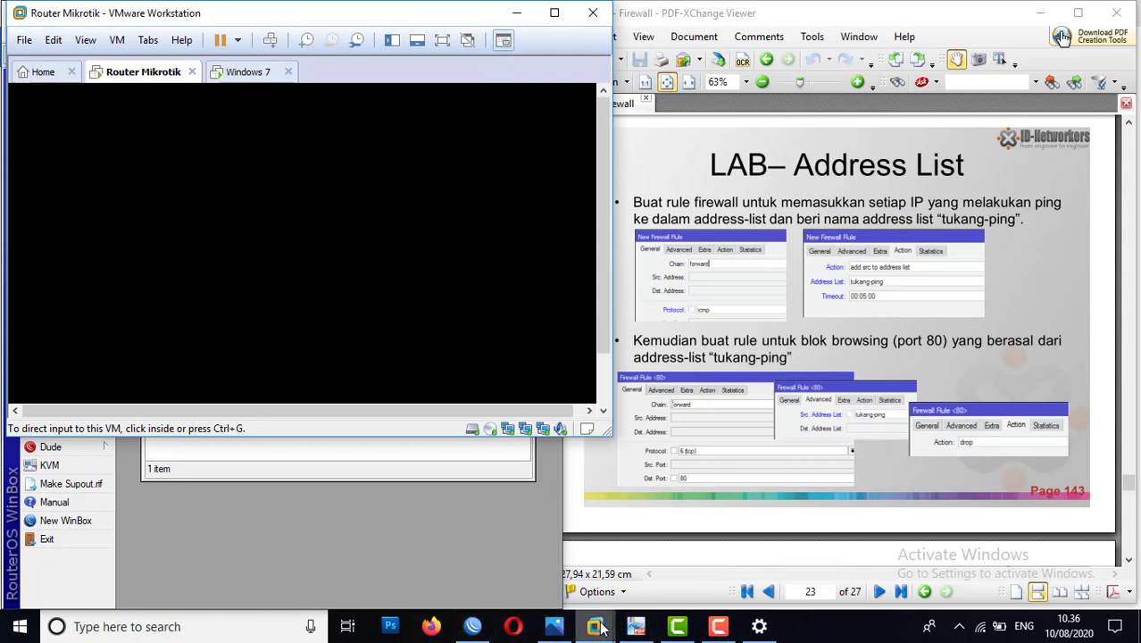
pyautogui.moveTo(595, 626)
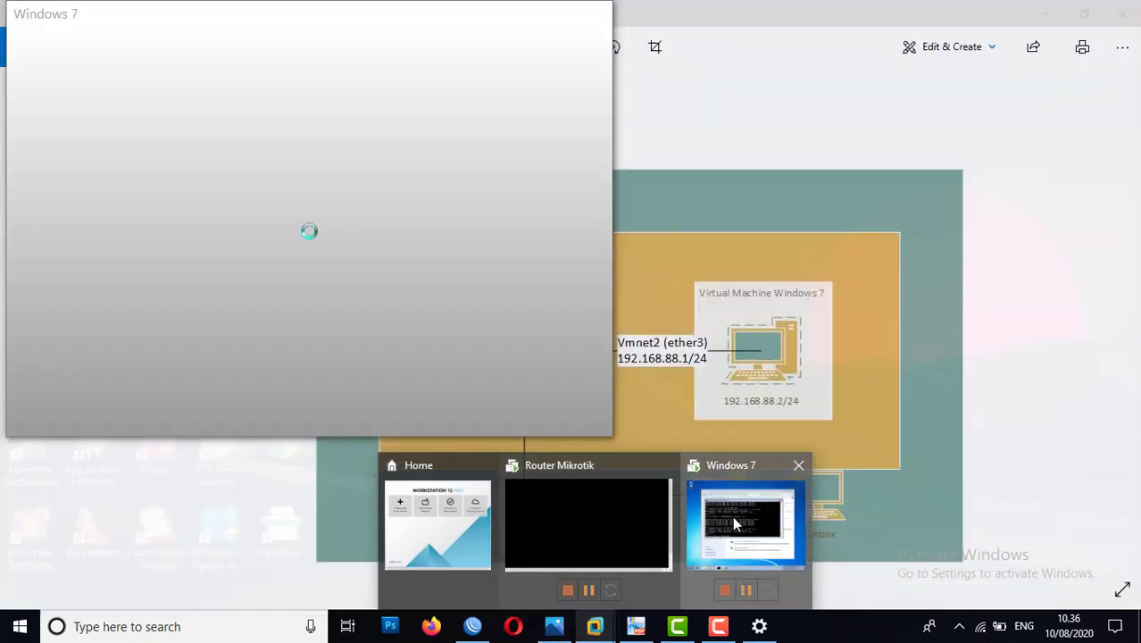
pyautogui.click(732, 516)
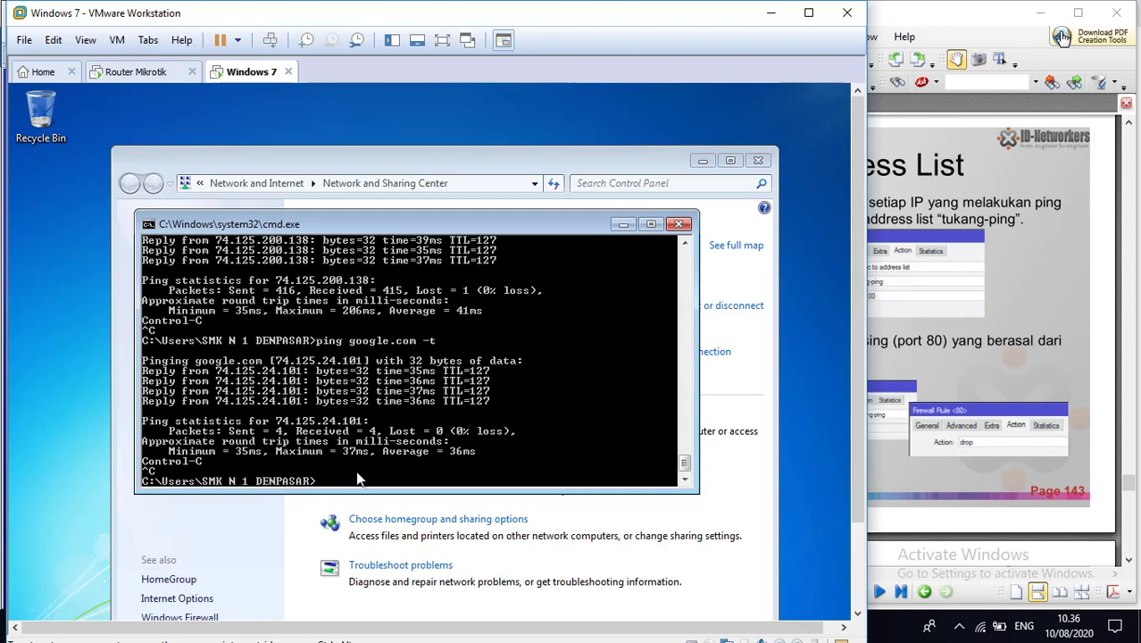
pyautogui.moveTo(858, 250); pyautogui.dragTo(829, 350)
pyautogui.click(85, 605)
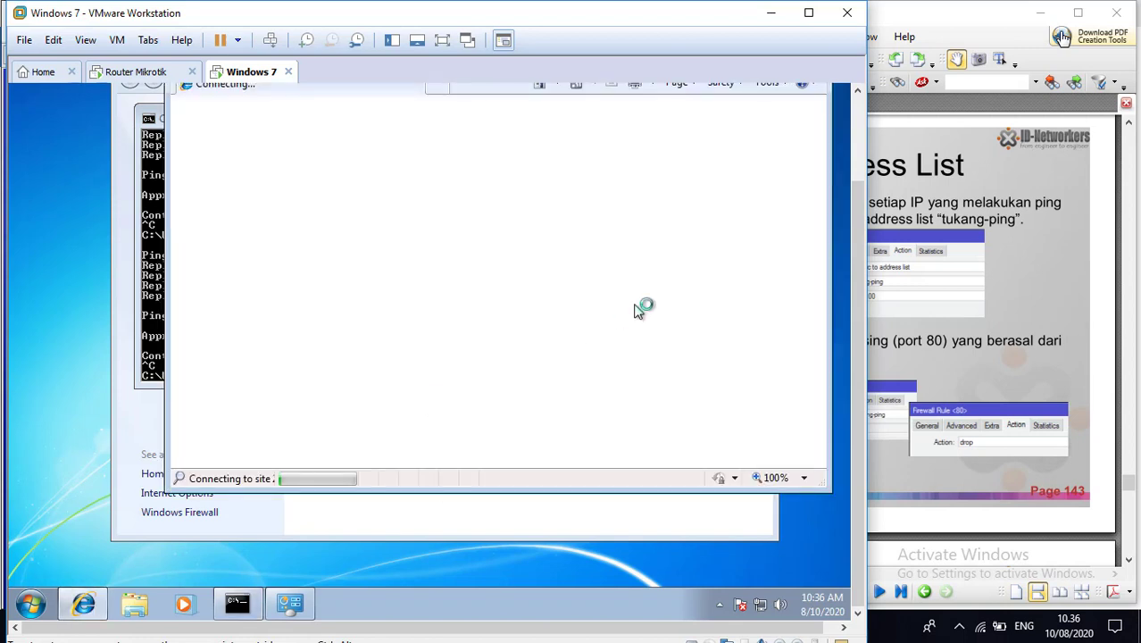
pyautogui.moveTo(855, 248); pyautogui.dragTo(855, 144)
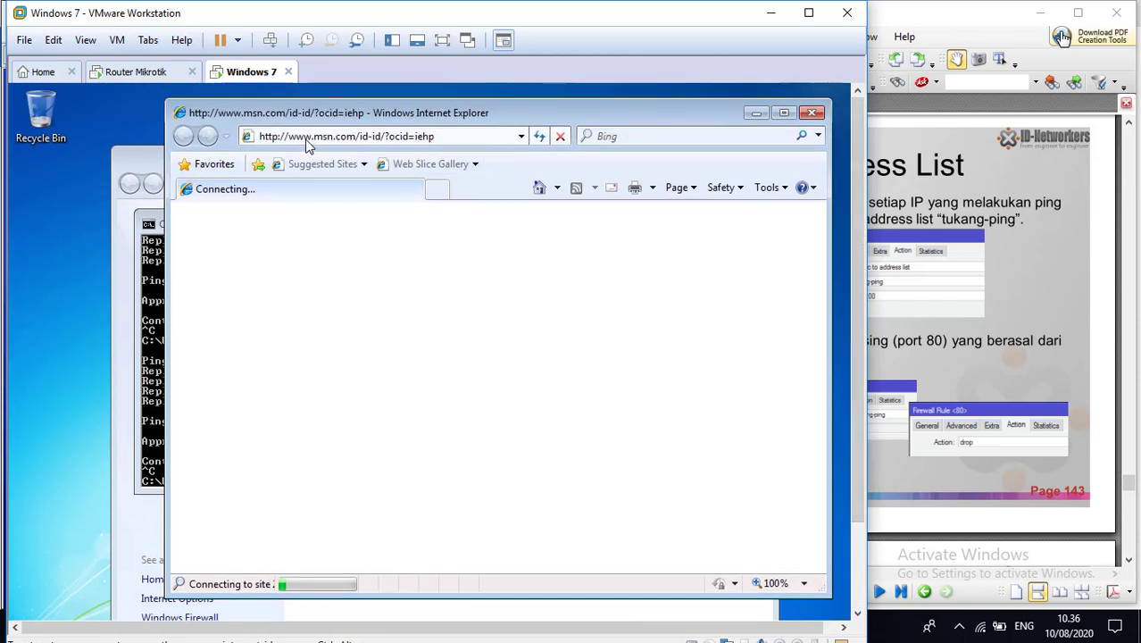
# Step: Try to load google.com in a new browser tab, and check the home page in the first tab
pyautogui.click(438, 188)
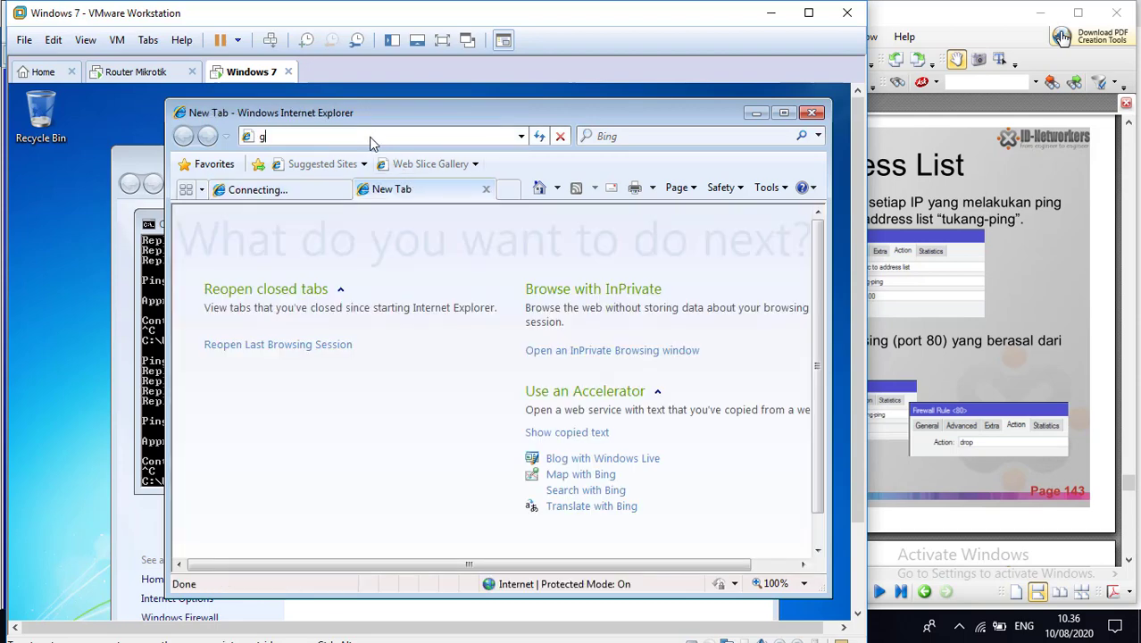
pyautogui.write('google.com')
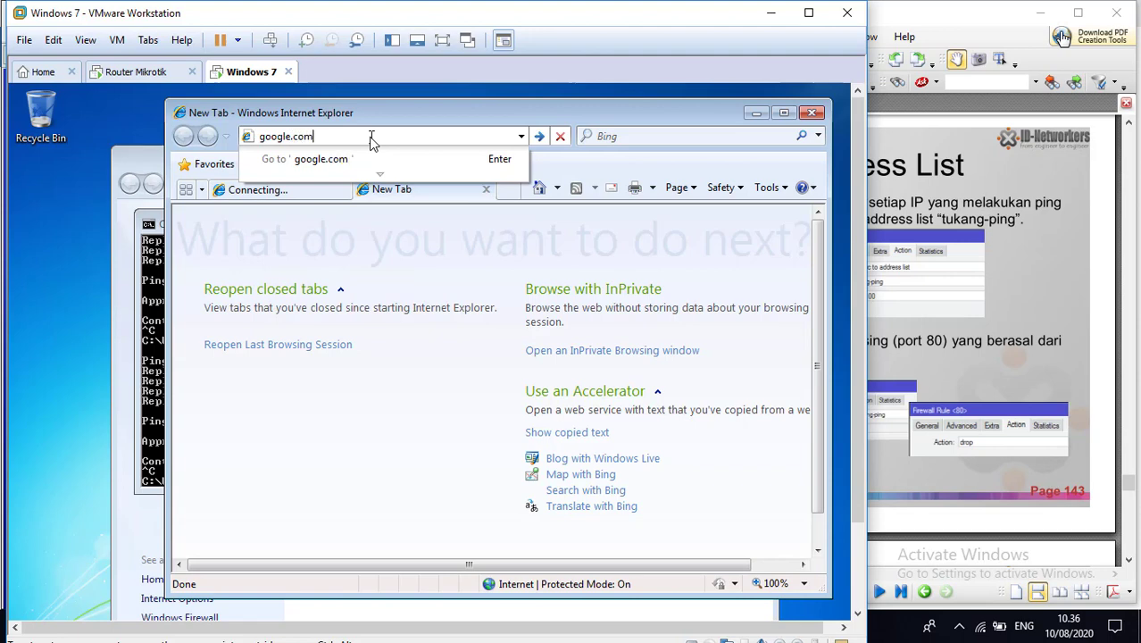
pyautogui.press('Return')
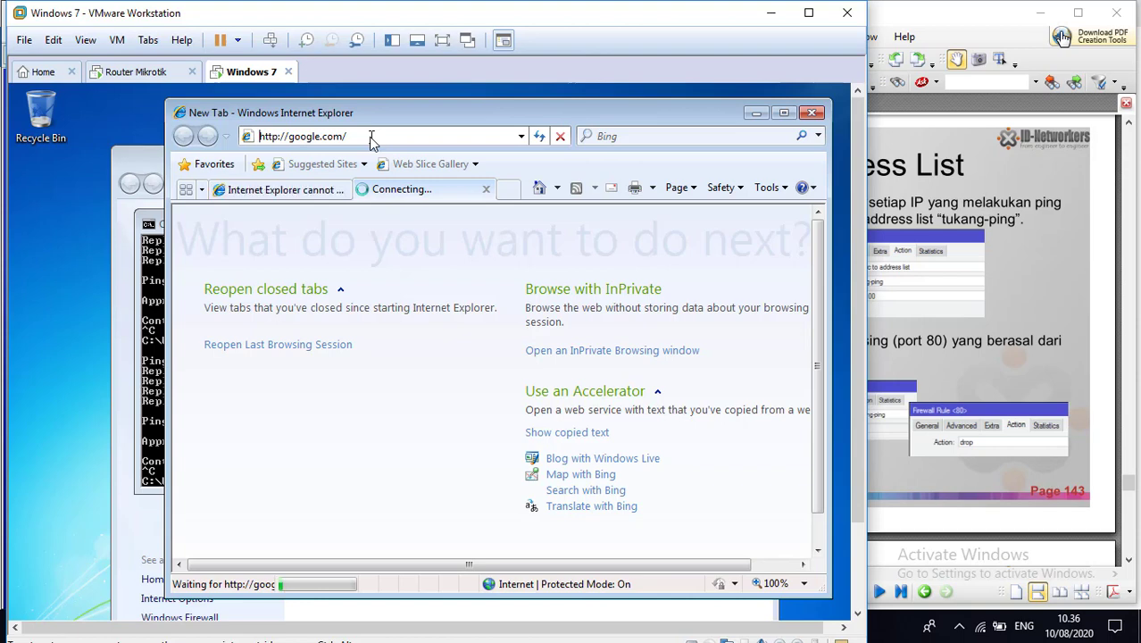
pyautogui.click(311, 198)
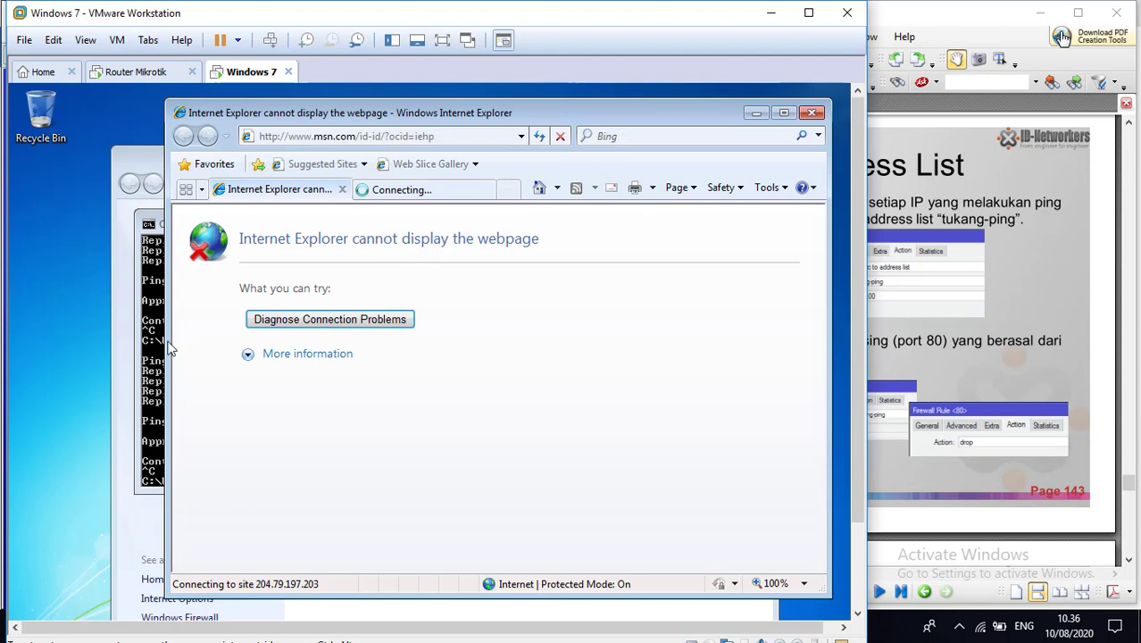
# Step: Run ping google.com -t again in the virtual machine's command prompt and stop it after a few replies
pyautogui.click(153, 351)
pyautogui.press('Up')
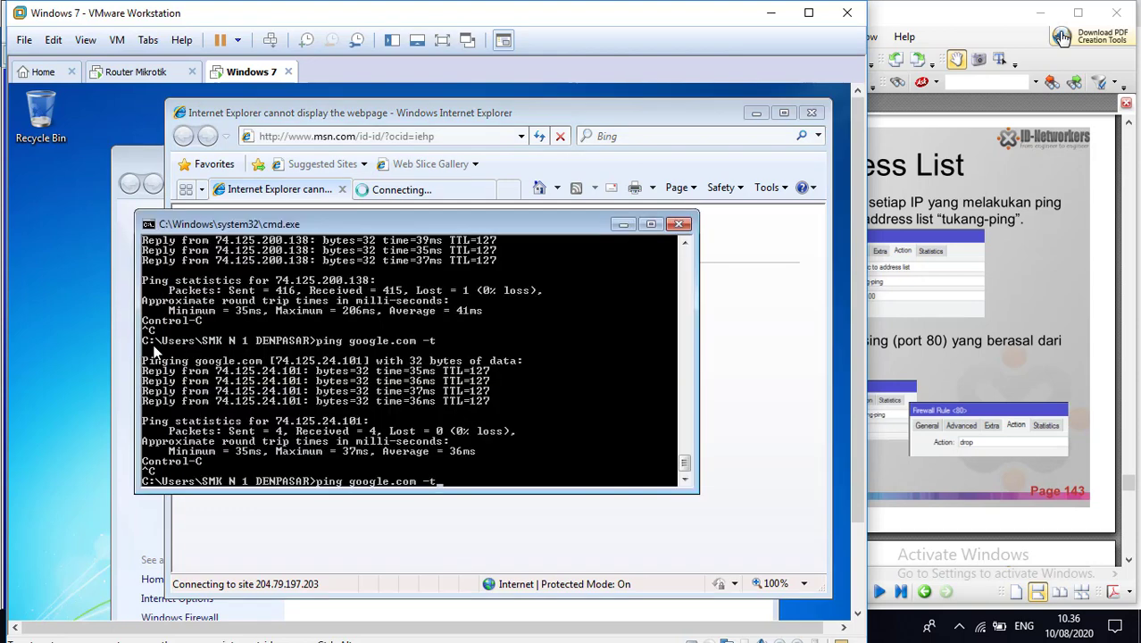
pyautogui.press('Return')
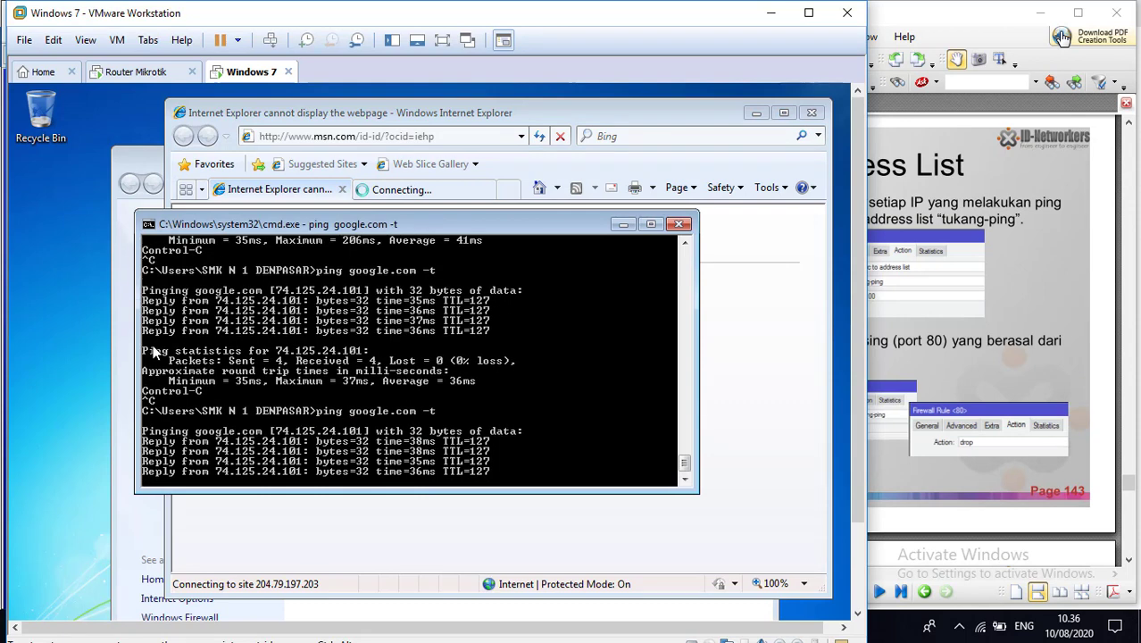
pyautogui.hotkey('ctrl', 'c')
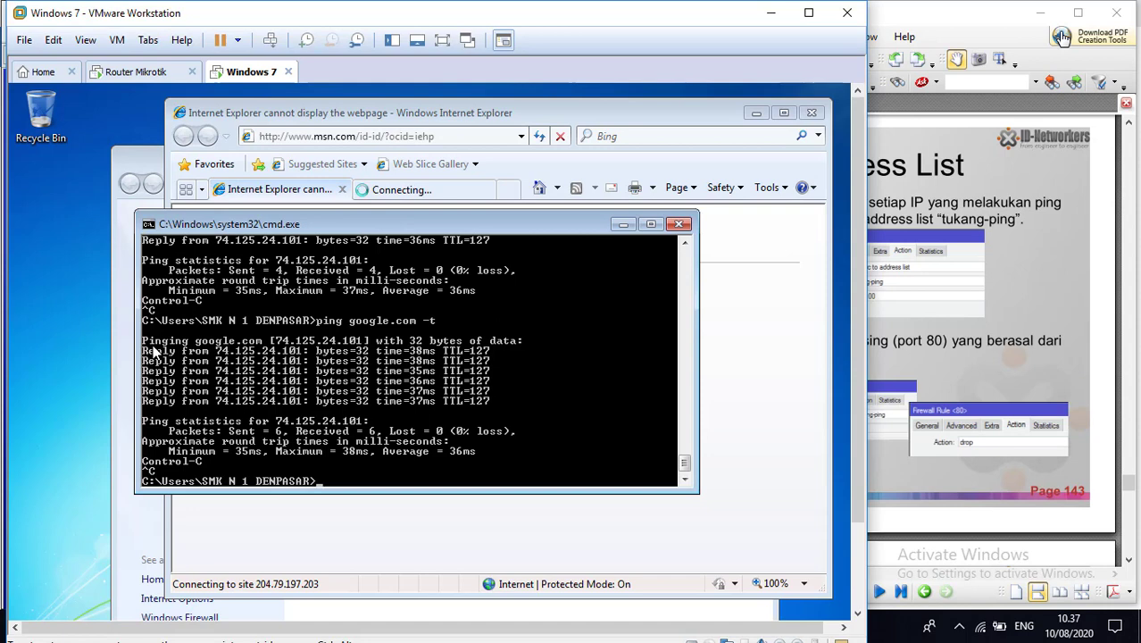
# Step: Leave the Windows 7 machine and read the site-blocking lab slides on pages 144 and 145 of the firewall PDF
pyautogui.click(141, 73)
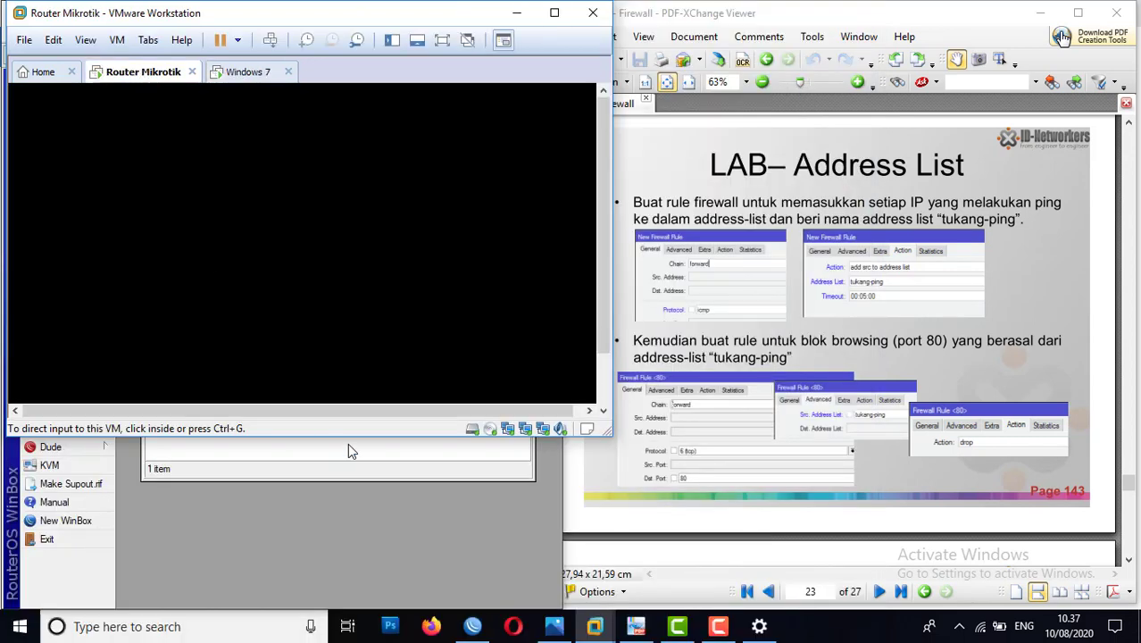
pyautogui.click(873, 409)
pyautogui.scroll(-1, 873, 409)
pyautogui.scroll(-10, 873, 411)
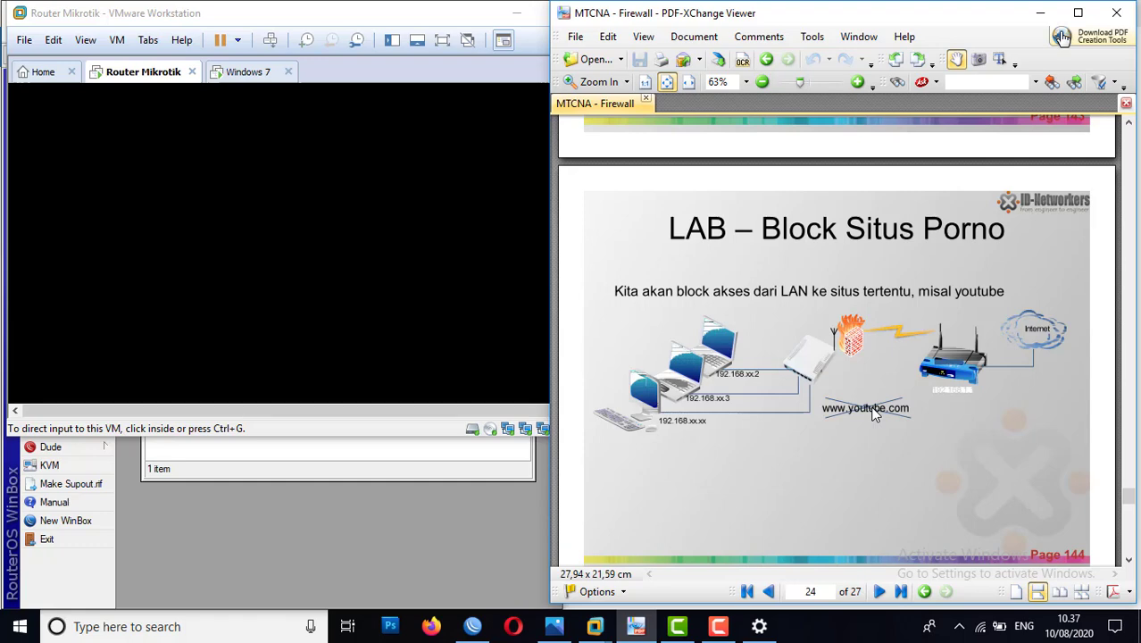
pyautogui.scroll(-3, 876, 414)
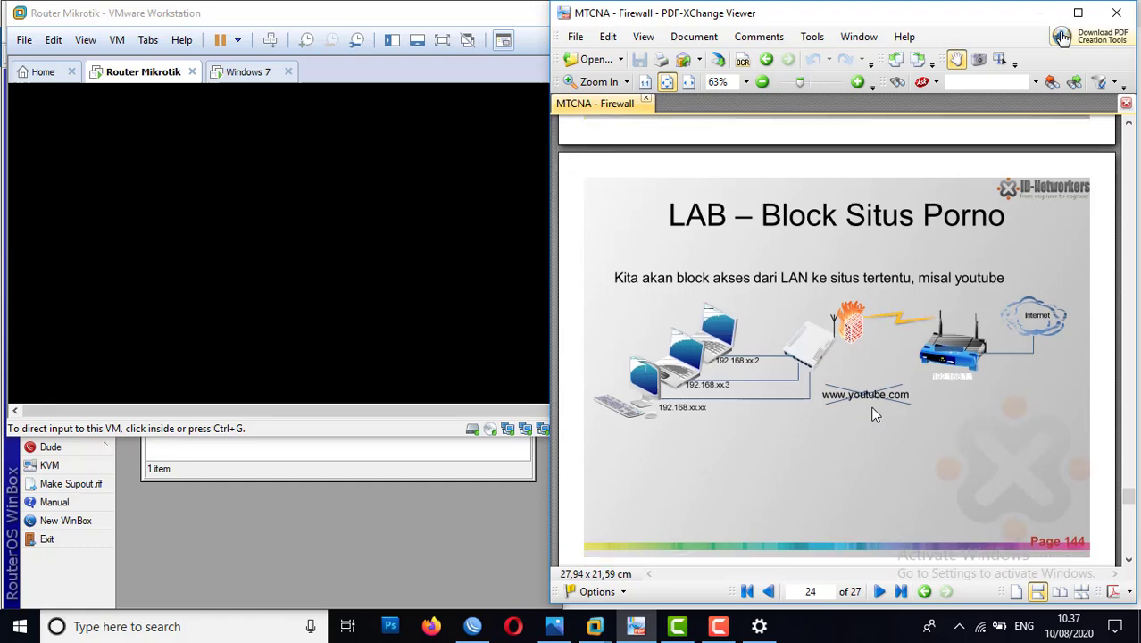
pyautogui.scroll(4, 876, 414)
pyautogui.scroll(-2, 875, 414)
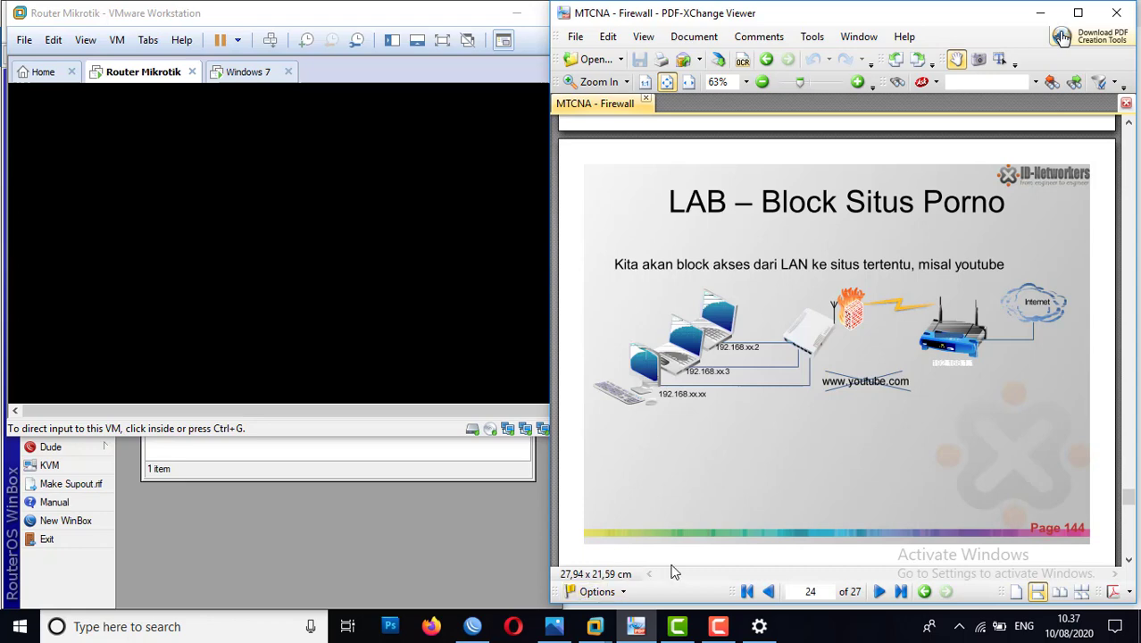
pyautogui.scroll(-10, 795, 516)
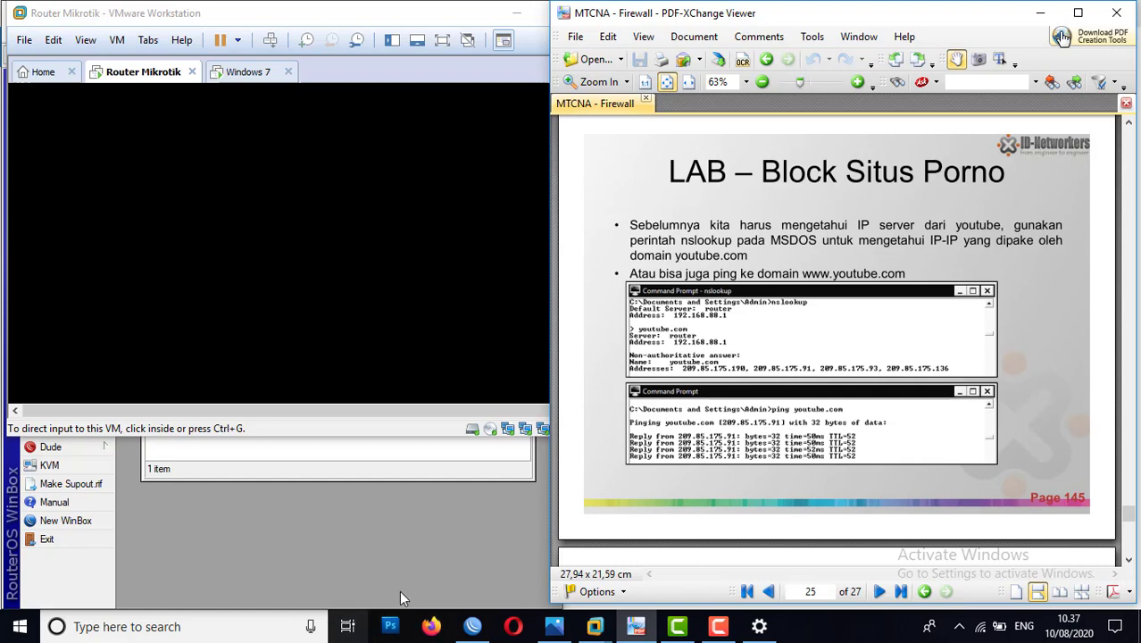
pyautogui.click(216, 634)
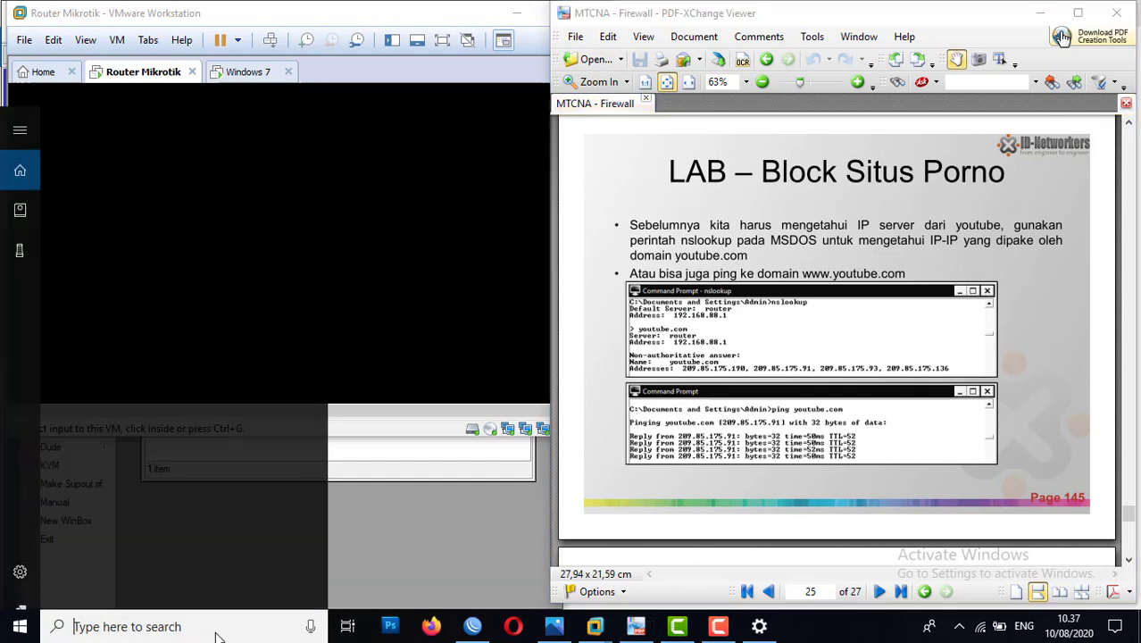
pyautogui.write('cmd')
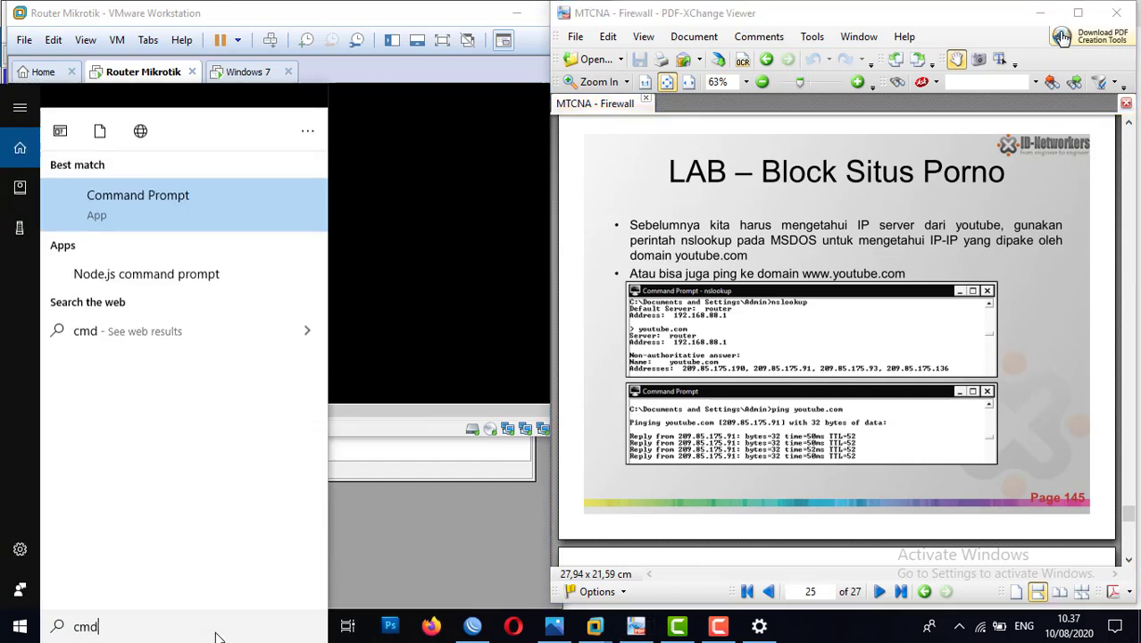
pyautogui.click(117, 183)
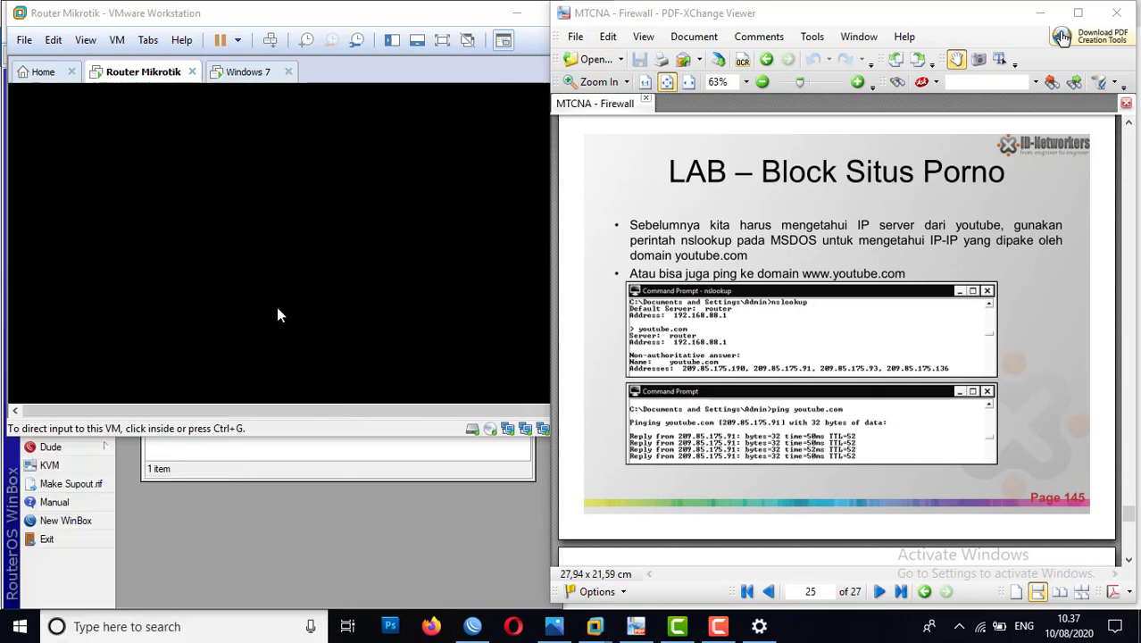
pyautogui.write('nslookup')
pyautogui.press('Return')
pyautogui.write('www.youtube')
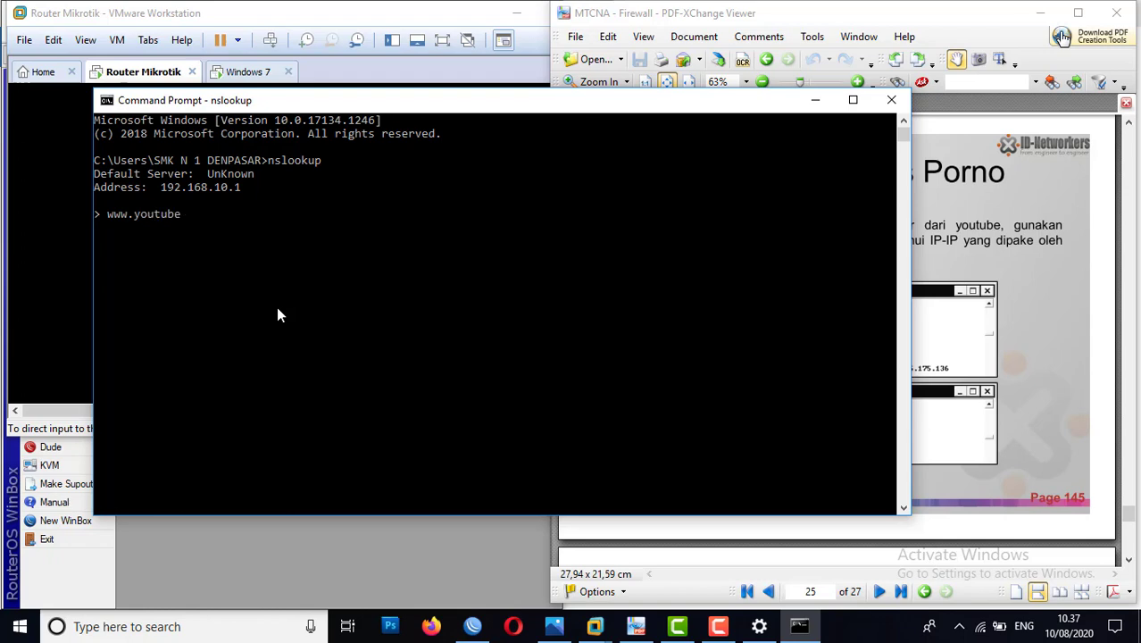
pyautogui.write('.com')
pyautogui.press('Return')
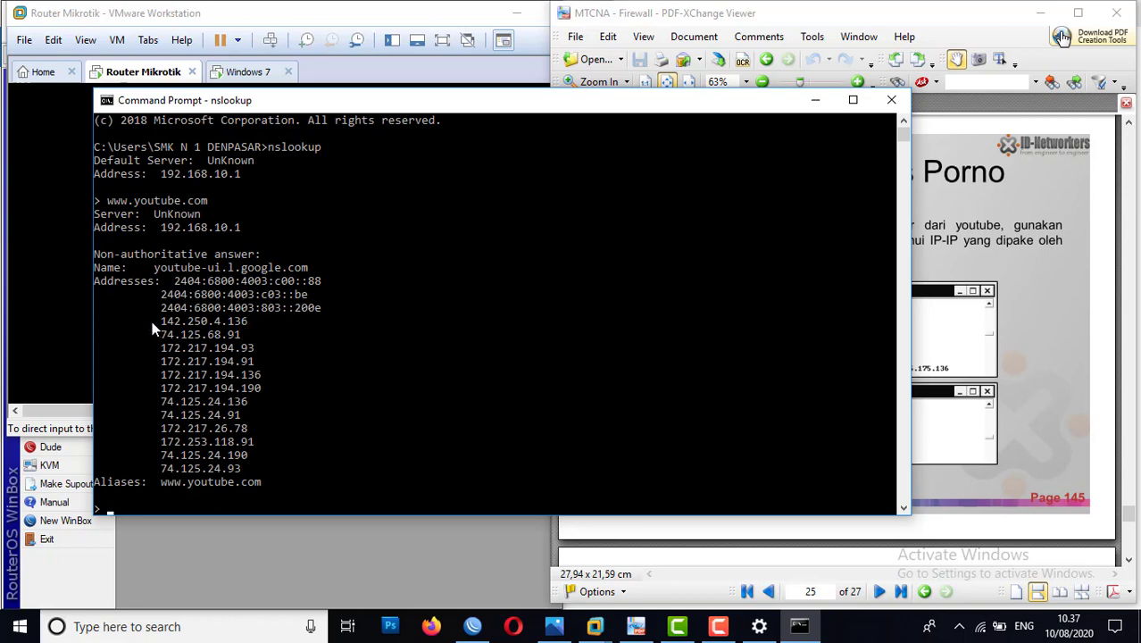
# Step: Narrow the Command Prompt window and read the slides on blocking YouTube by destination address and by address list
pyautogui.moveTo(377, 108); pyautogui.dragTo(539, 100)
pyautogui.moveTo(1076, 258); pyautogui.dragTo(694, 259)
pyautogui.moveTo(512, 92); pyautogui.dragTo(554, 102)
pyautogui.click(855, 264)
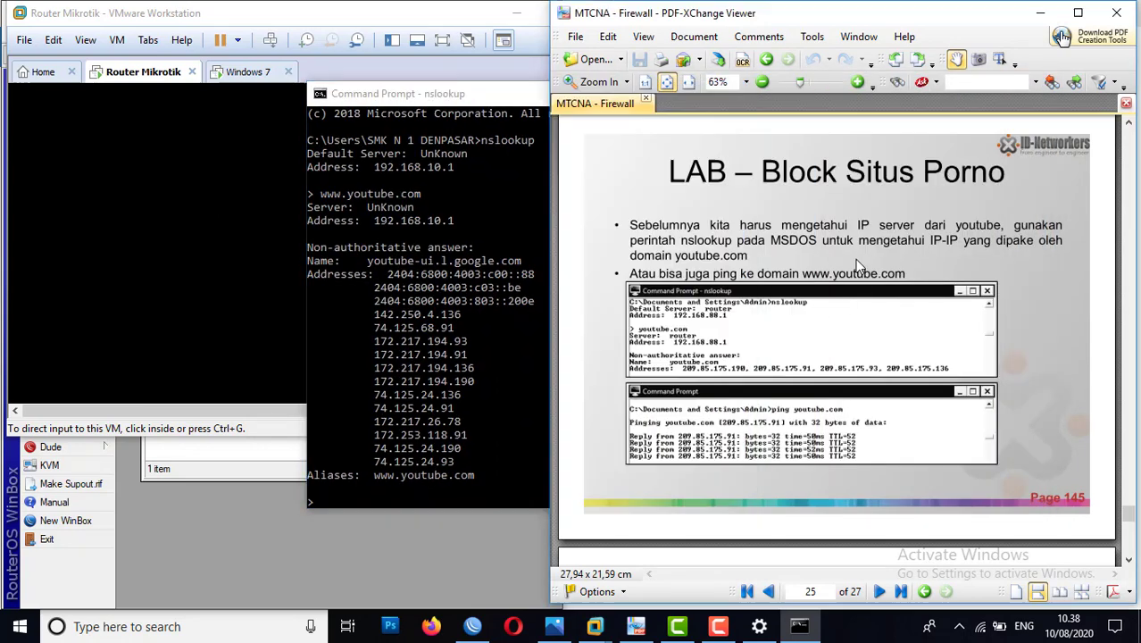
pyautogui.scroll(-4, 856, 264)
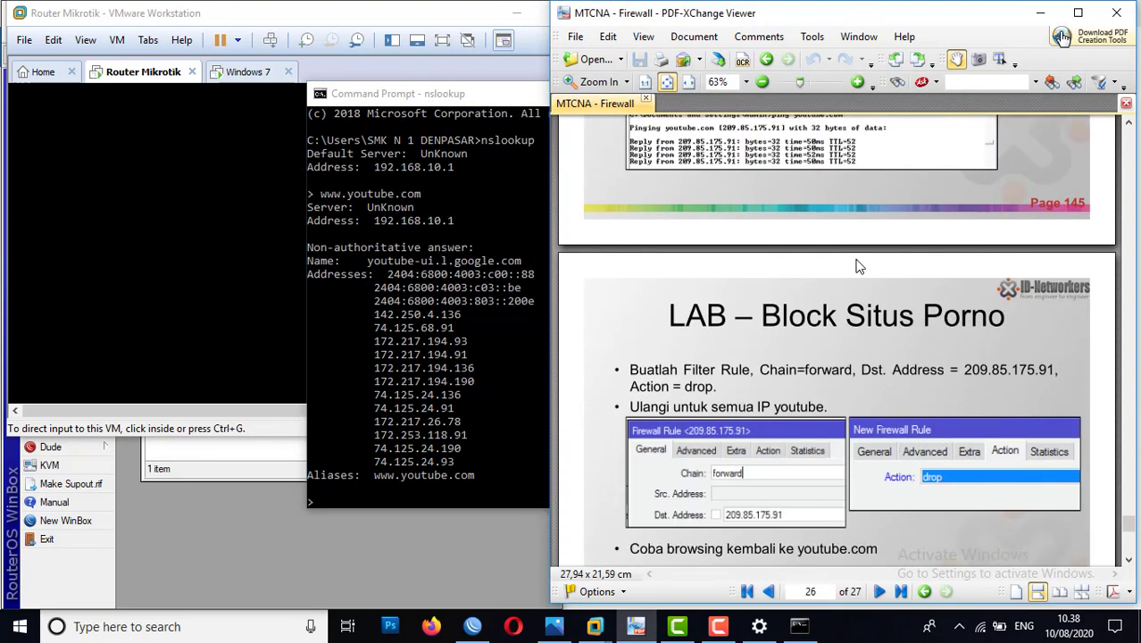
pyautogui.scroll(-2, 855, 261)
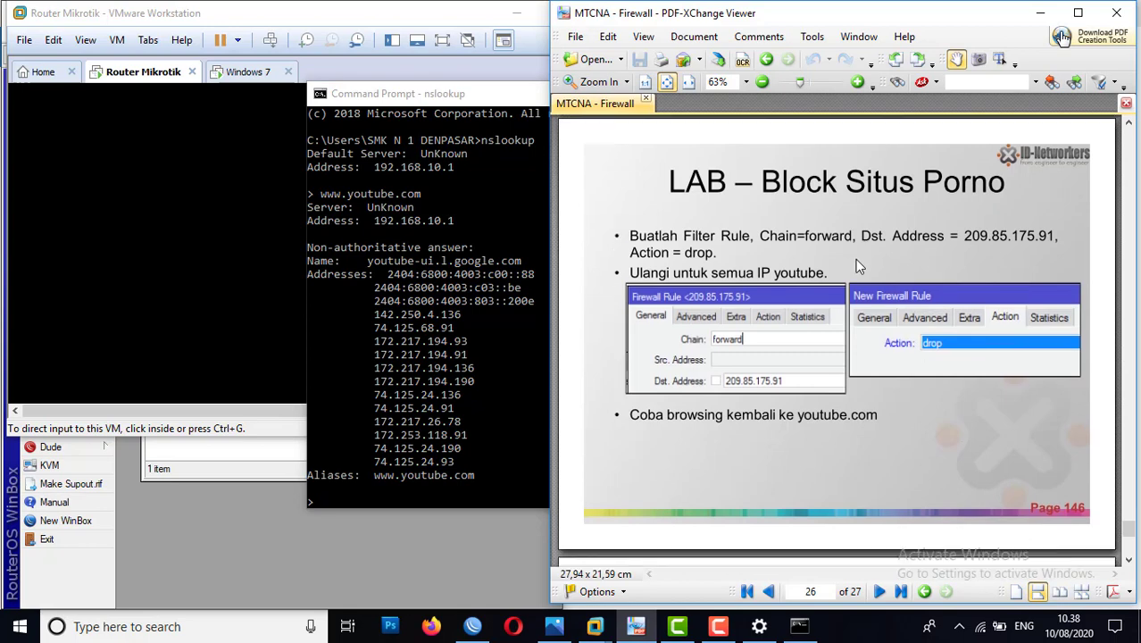
pyautogui.scroll(-6, 856, 259)
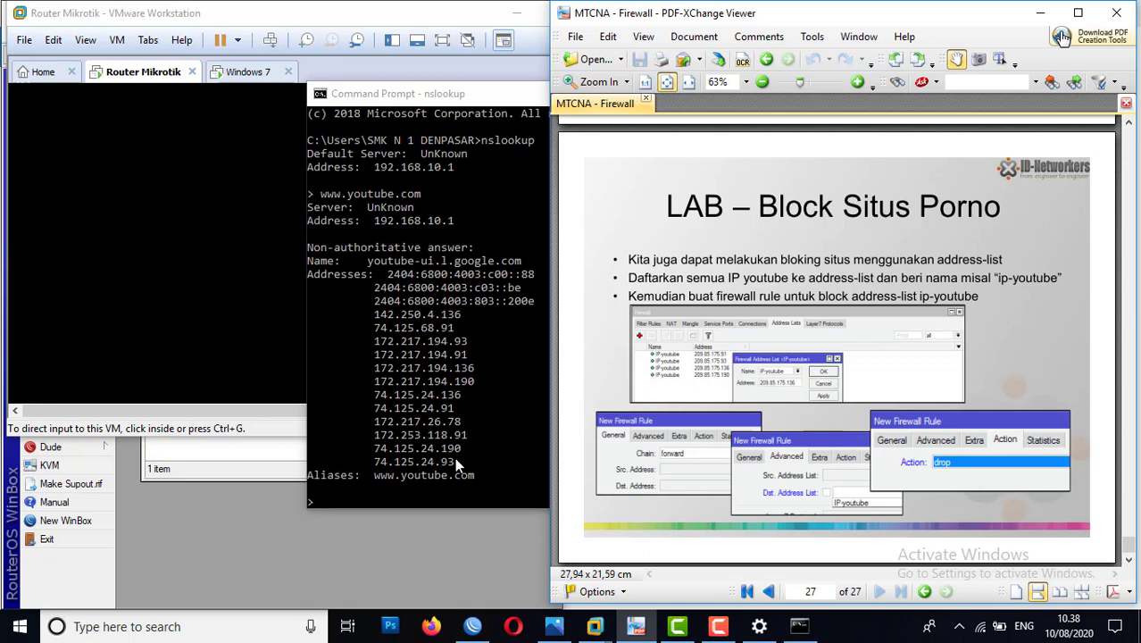
# Step: Switch to WinBox, show the firewall address lists, and place the nslookup results beside them for comparison
pyautogui.click(487, 627)
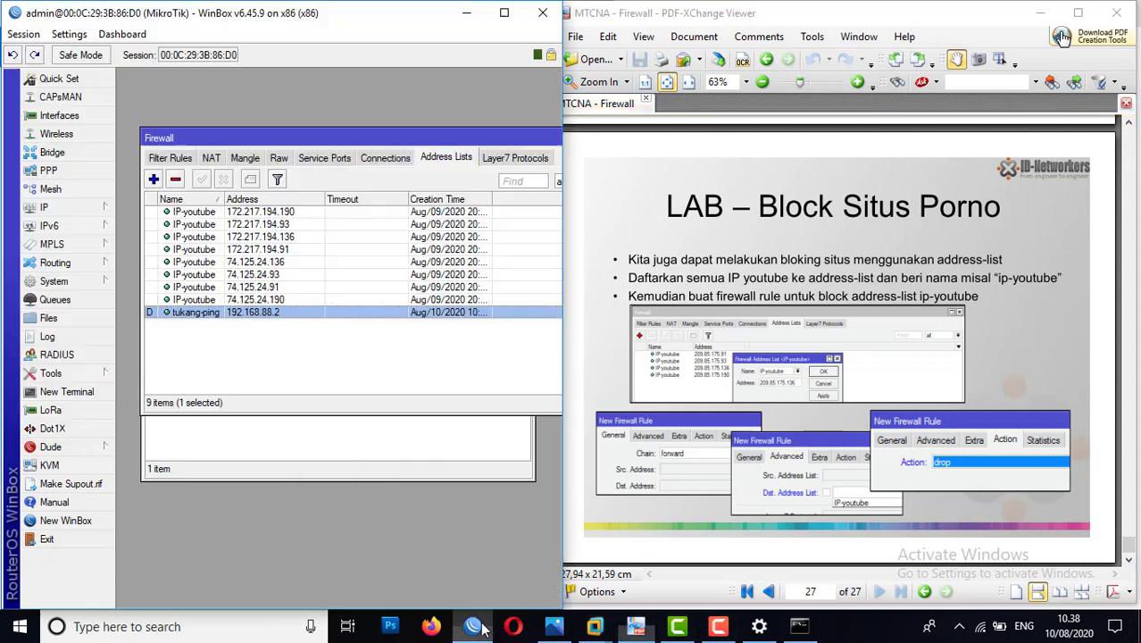
pyautogui.click(157, 160)
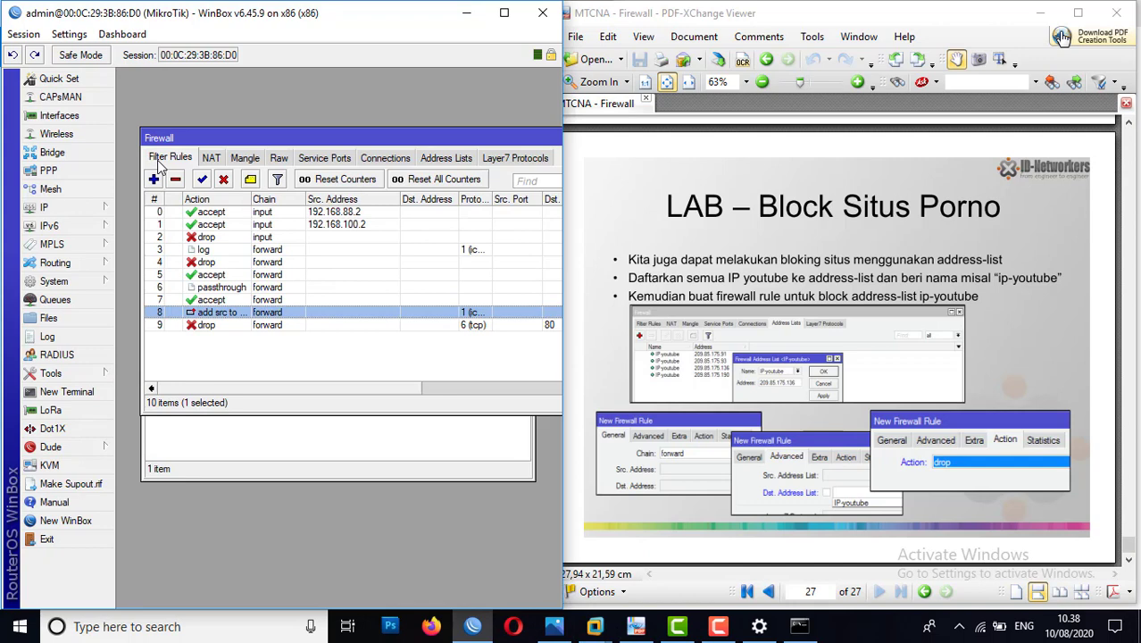
pyautogui.click(437, 160)
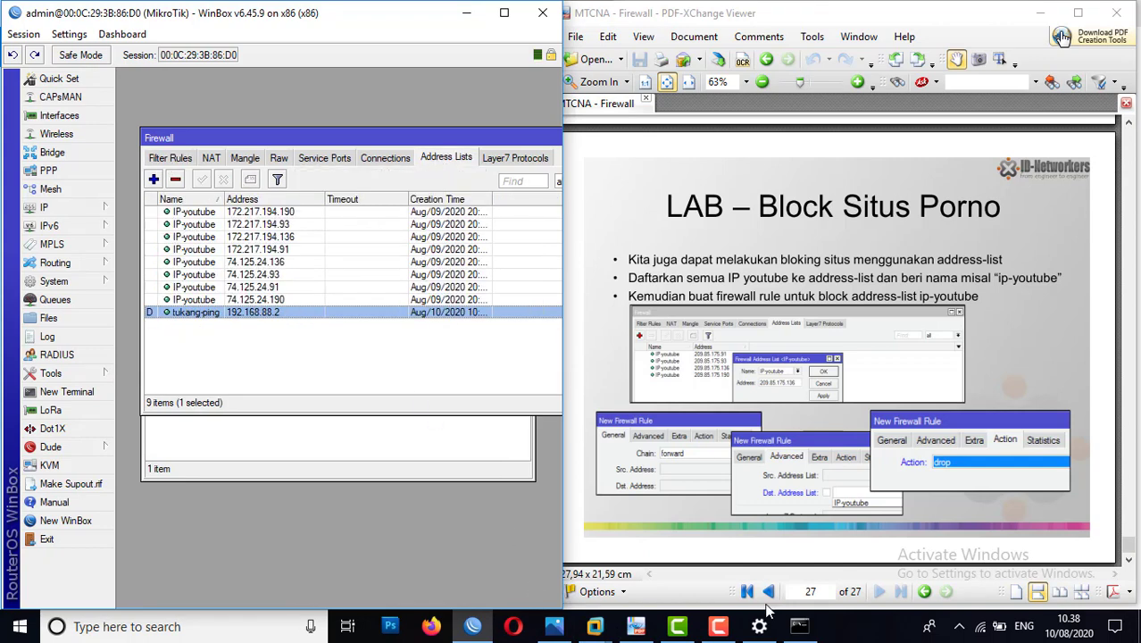
pyautogui.click(804, 628)
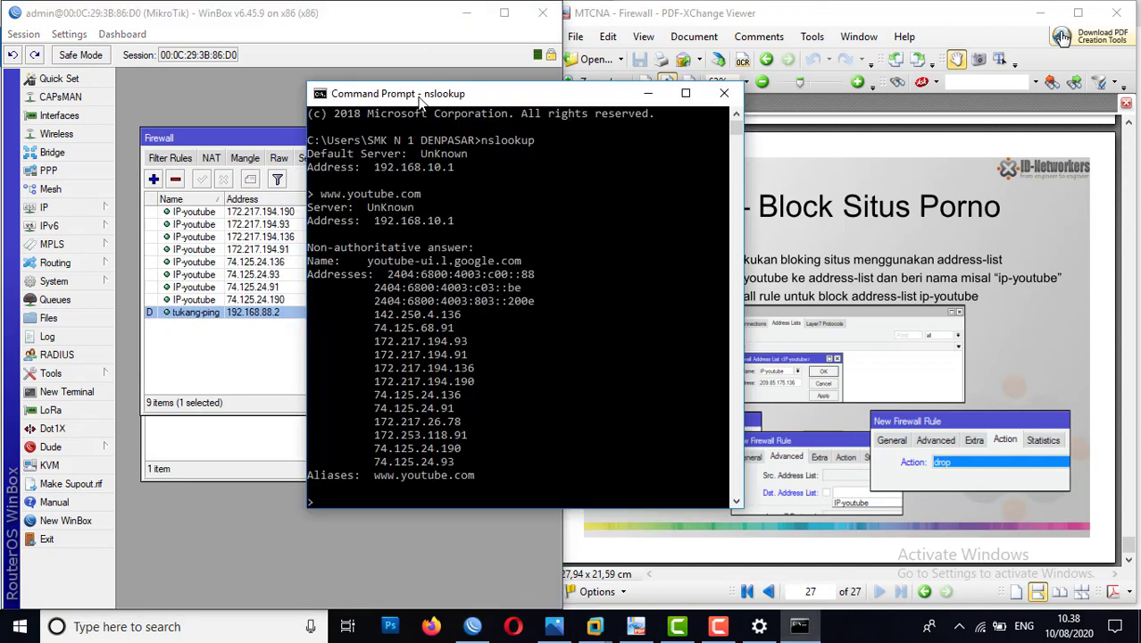
pyautogui.moveTo(420, 102); pyautogui.dragTo(554, 107)
pyautogui.moveTo(647, 129); pyautogui.dragTo(725, 87)
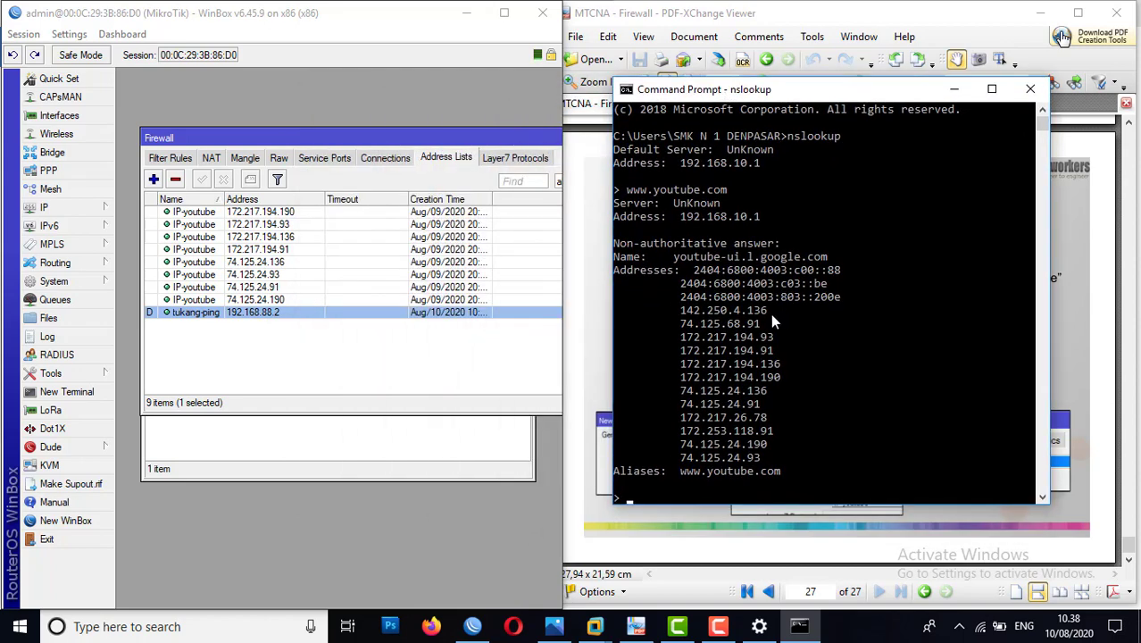
# Step: Add the address 142.250.4.136 to the IP-youtube firewall address list and save the entry
pyautogui.click(154, 179)
pyautogui.click(154, 179)
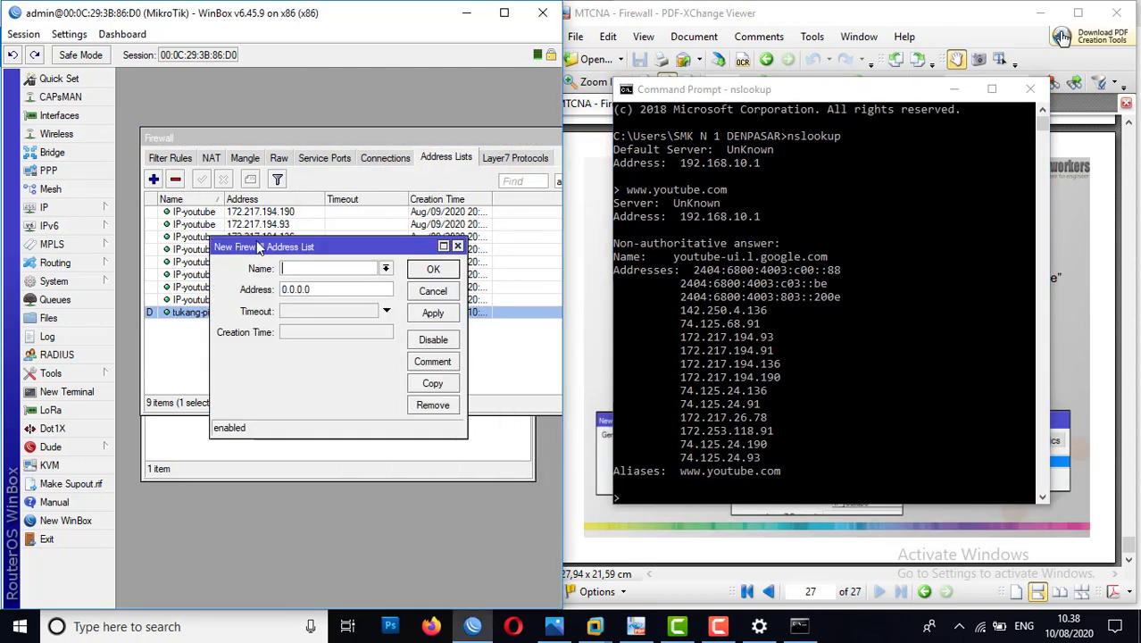
pyautogui.click(385, 269)
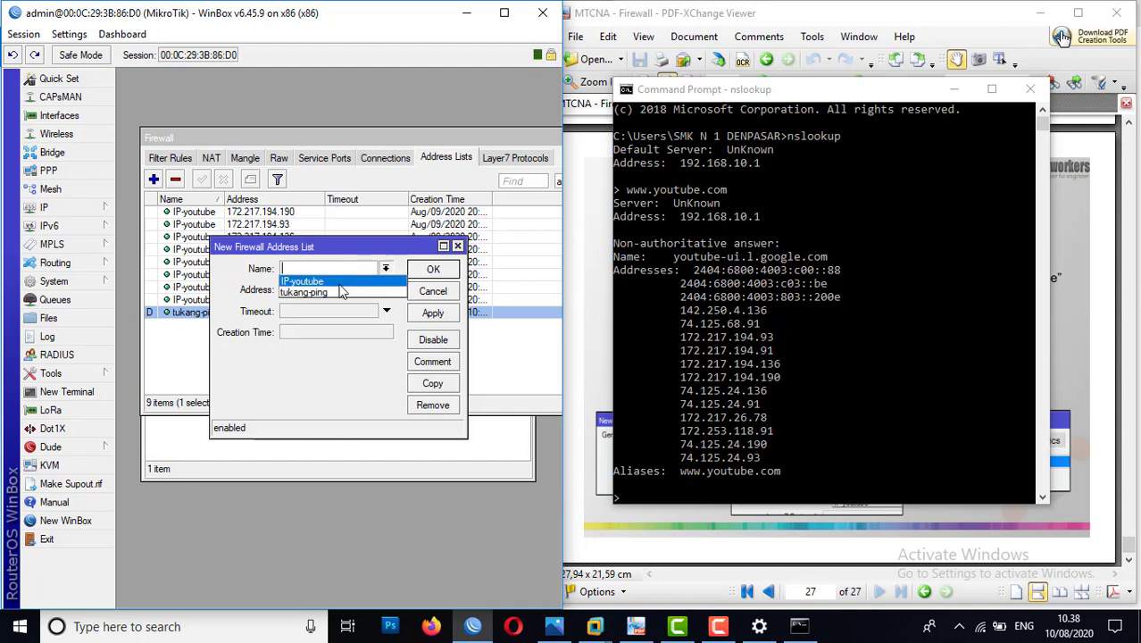
pyautogui.click(317, 282)
pyautogui.press('Tab')
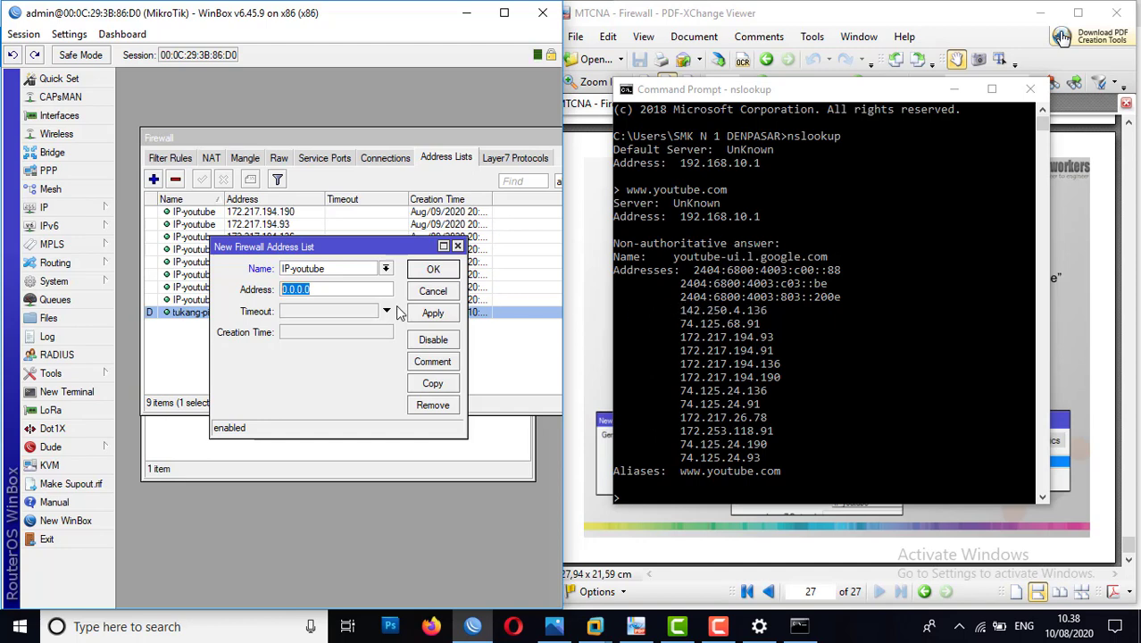
pyautogui.write('142.250')
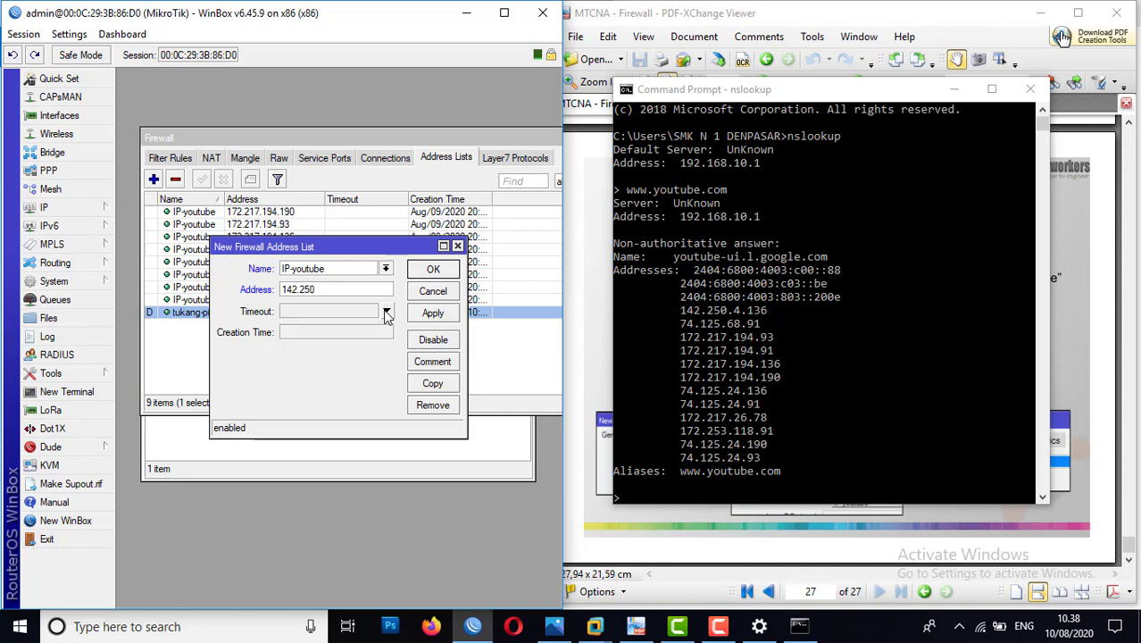
pyautogui.write('.4.136')
pyautogui.click(449, 318)
pyautogui.click(440, 271)
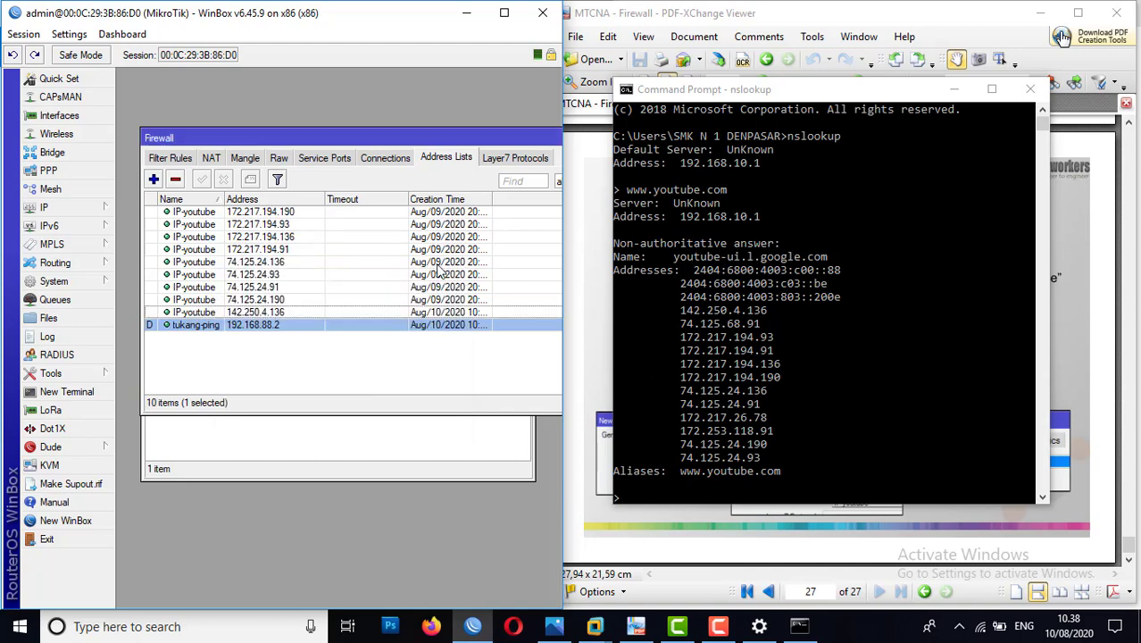
# Step: Add the address 74.125.68.91 to the IP-youtube firewall address list and save the entry
pyautogui.click(299, 312)
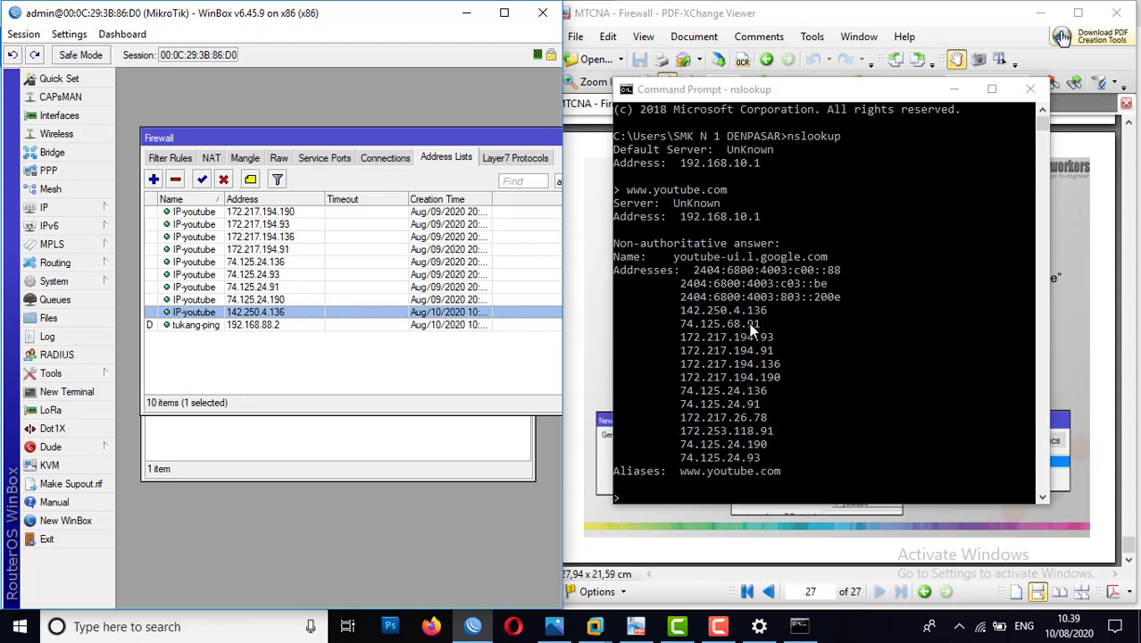
pyautogui.click(154, 179)
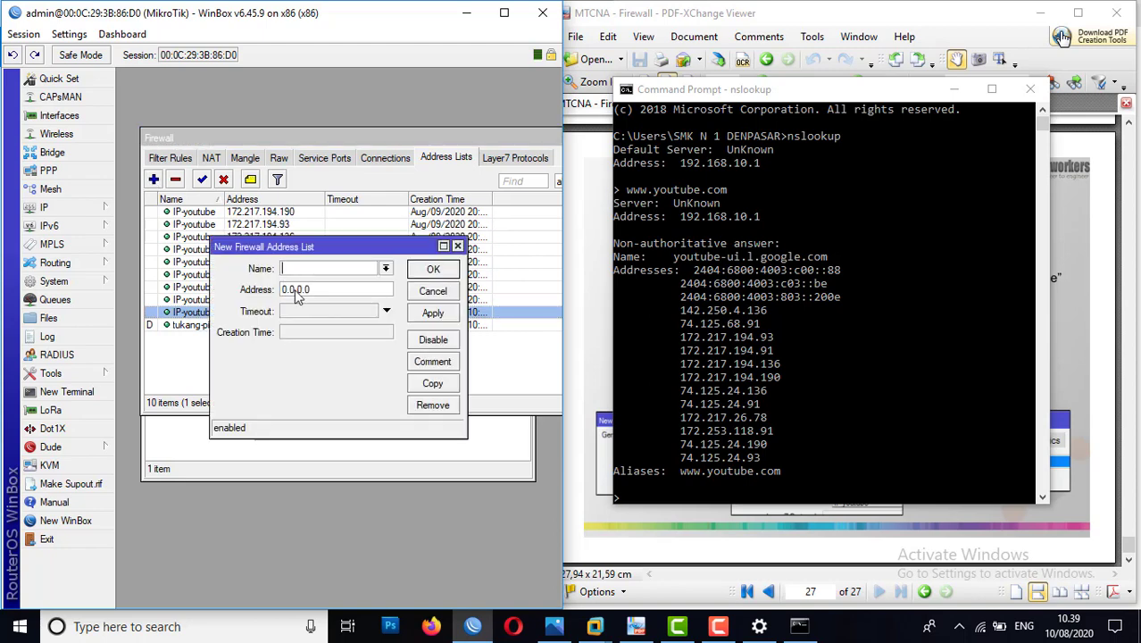
pyautogui.click(386, 268)
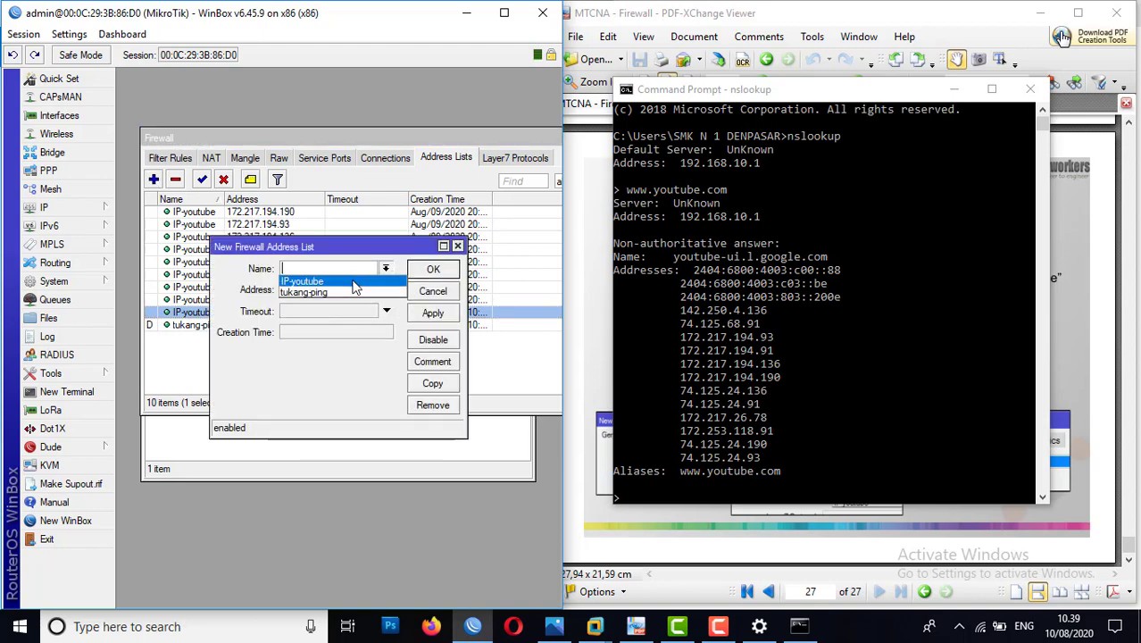
pyautogui.click(351, 278)
pyautogui.press('Tab')
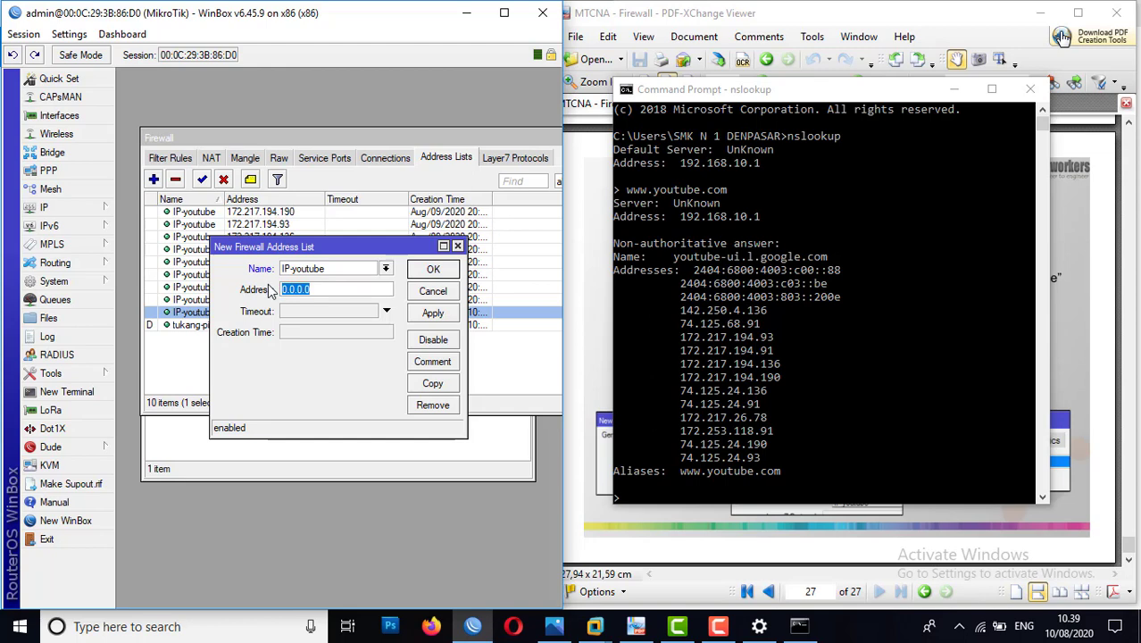
pyautogui.write('74.125.68.91')
pyautogui.click(442, 315)
pyautogui.click(433, 271)
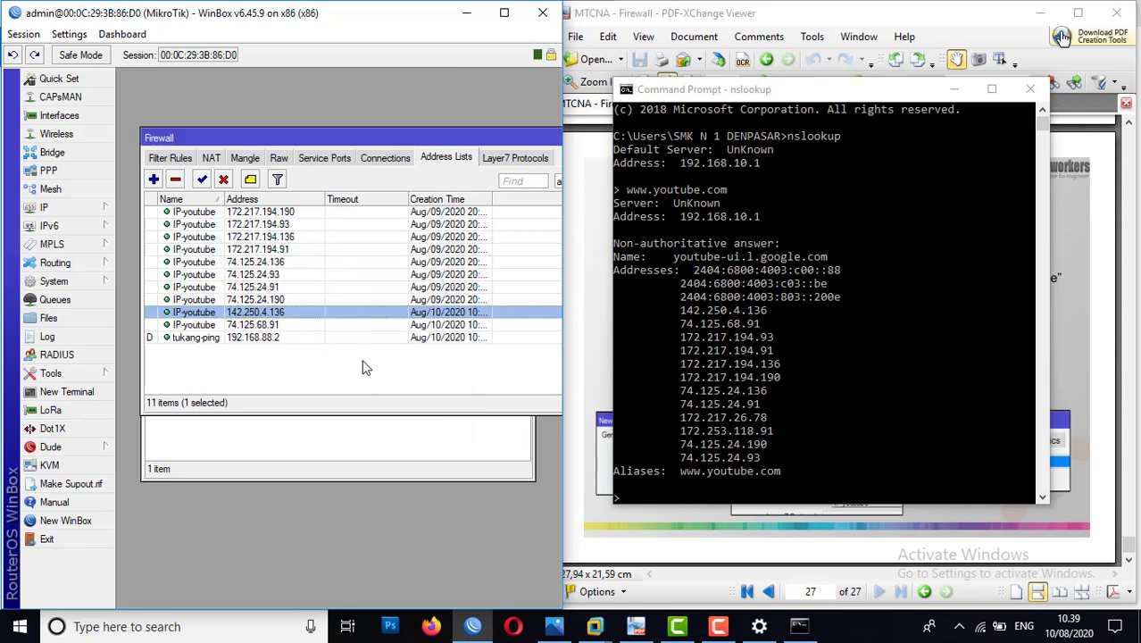
pyautogui.click(363, 377)
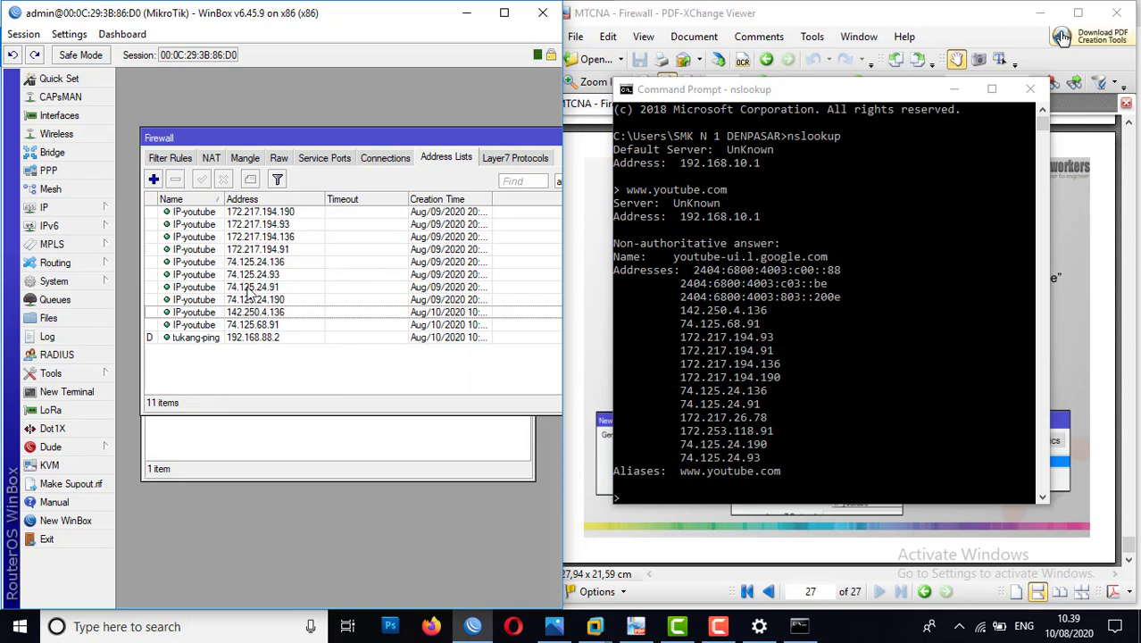
# Step: Show the firewall filter rules and minimize the nslookup window to reveal the slide on blocking by address list
pyautogui.click(179, 158)
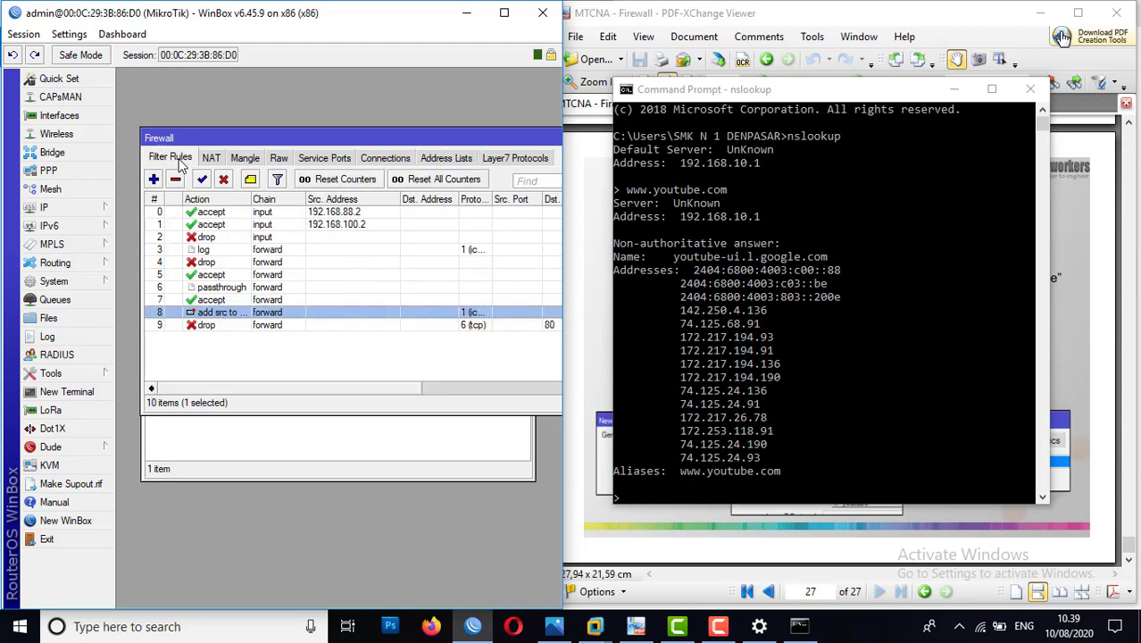
pyautogui.click(243, 349)
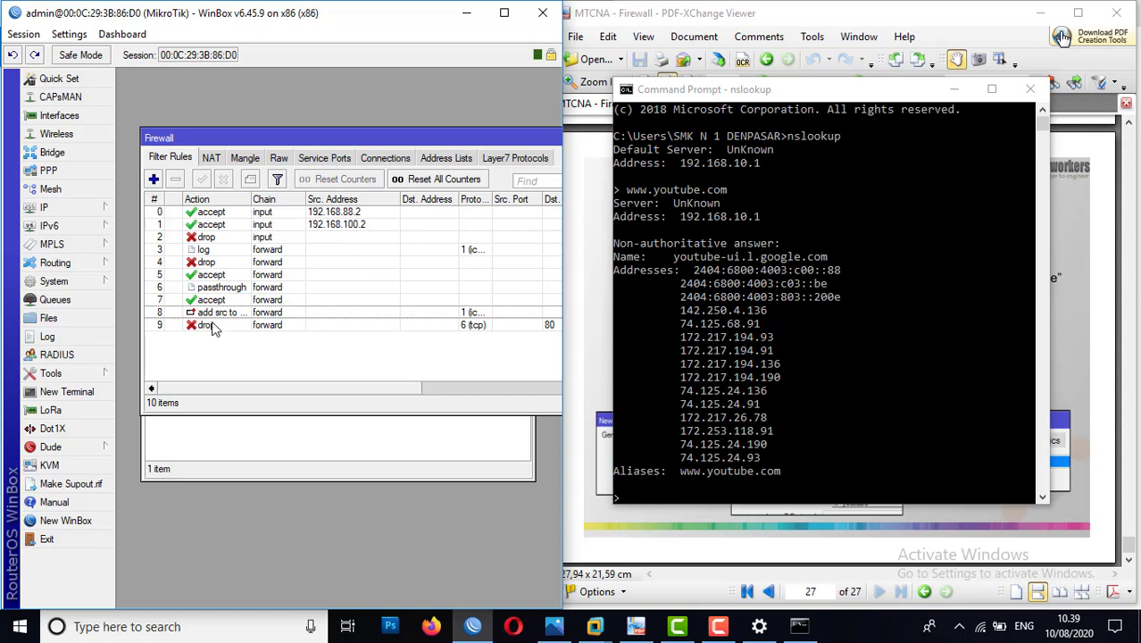
pyautogui.click(213, 326)
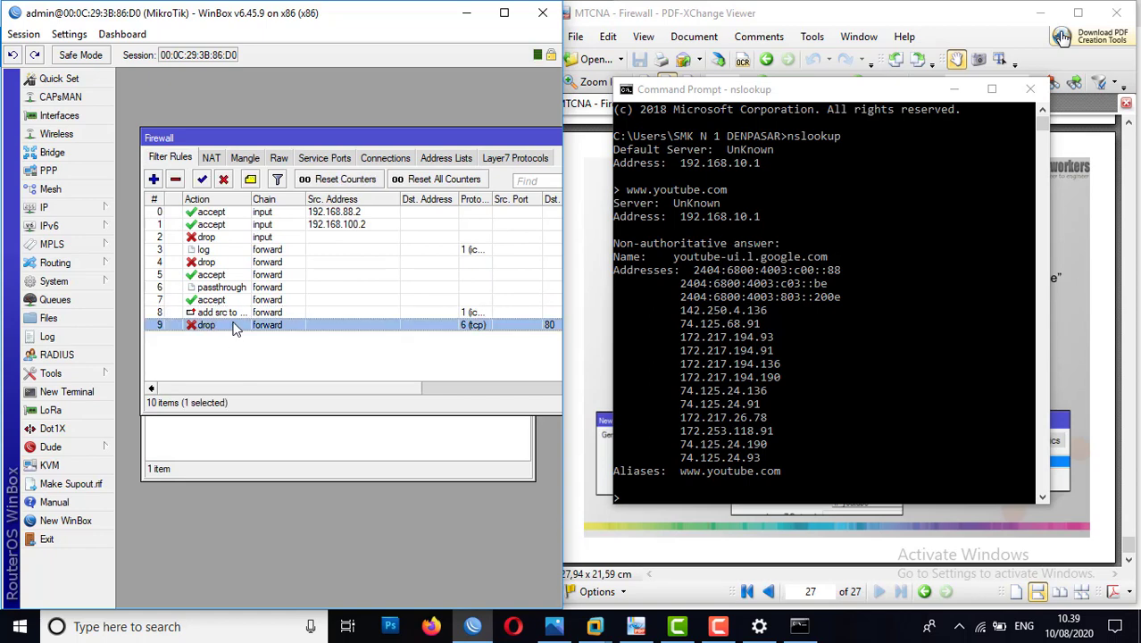
pyautogui.click(259, 354)
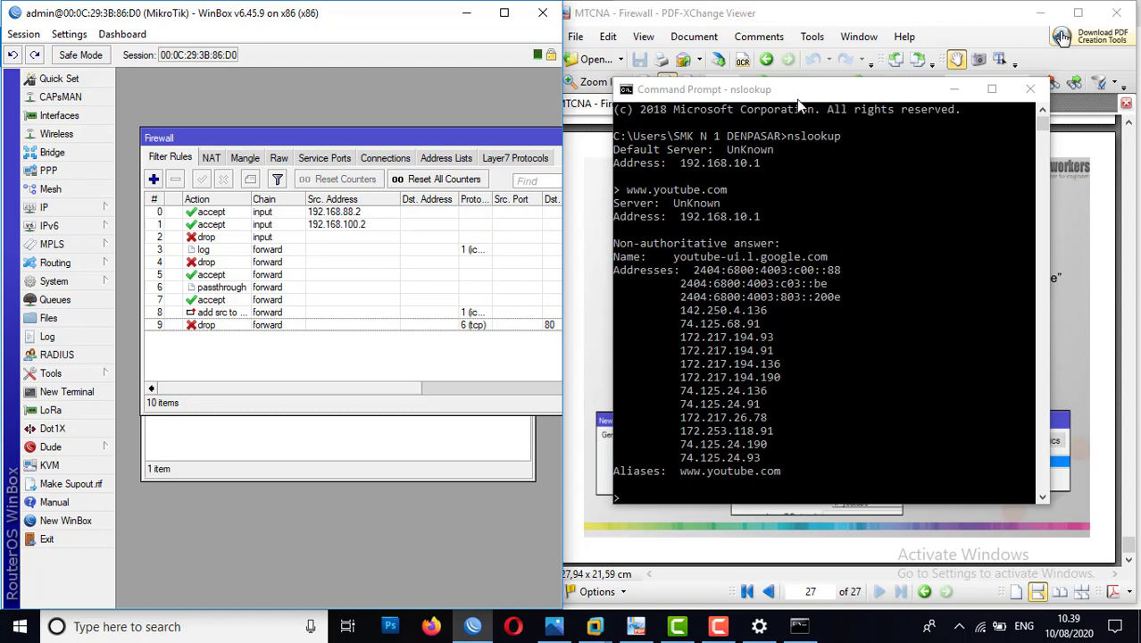
pyautogui.click(954, 89)
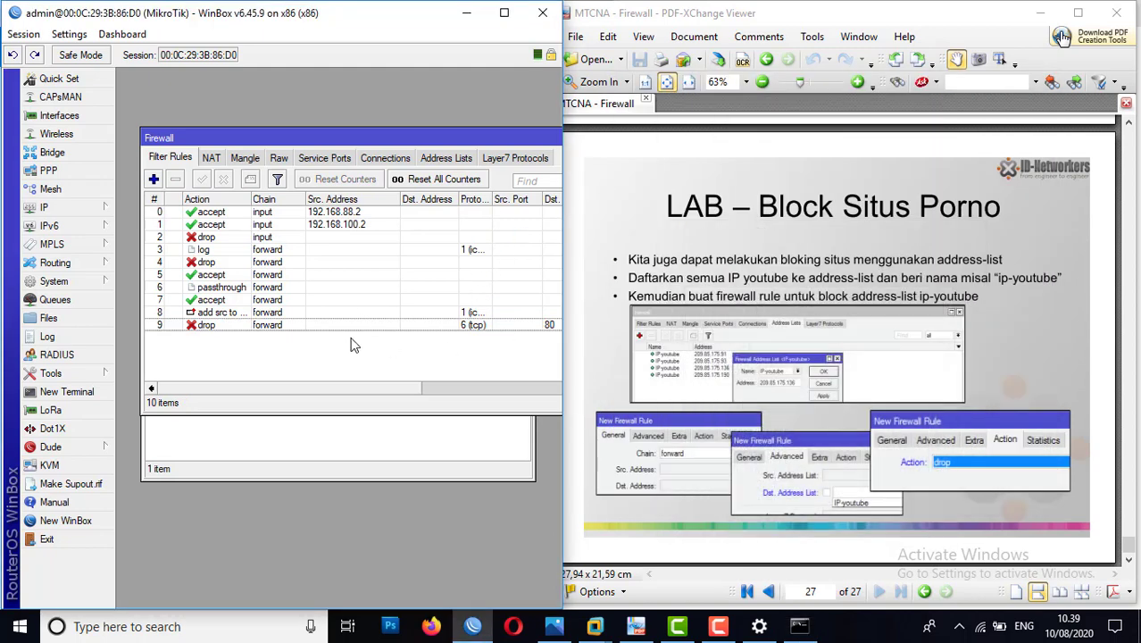
# Step: Create a new firewall filter rule in the forward chain with IP-youtube as its destination address list
pyautogui.click(156, 179)
pyautogui.click(140, 98)
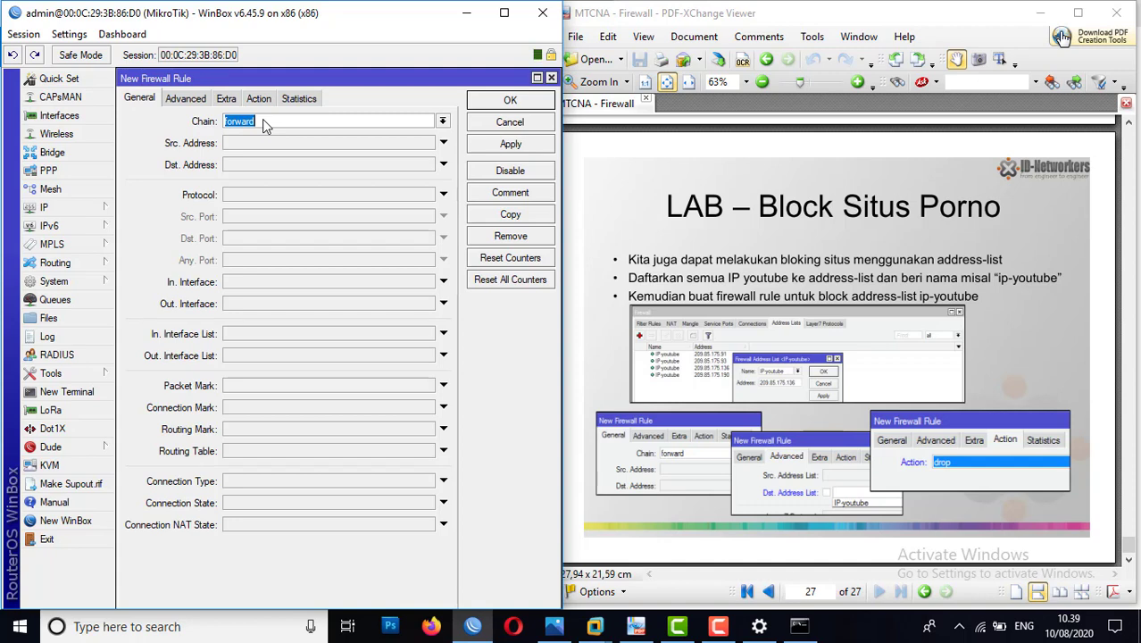
pyautogui.click(189, 99)
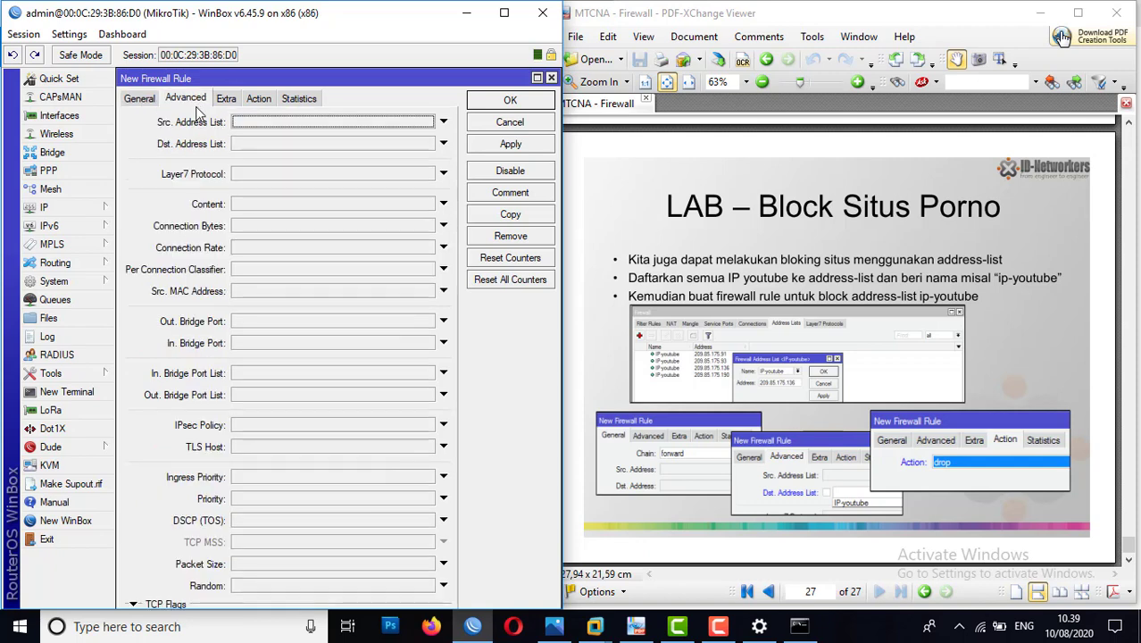
pyautogui.click(236, 146)
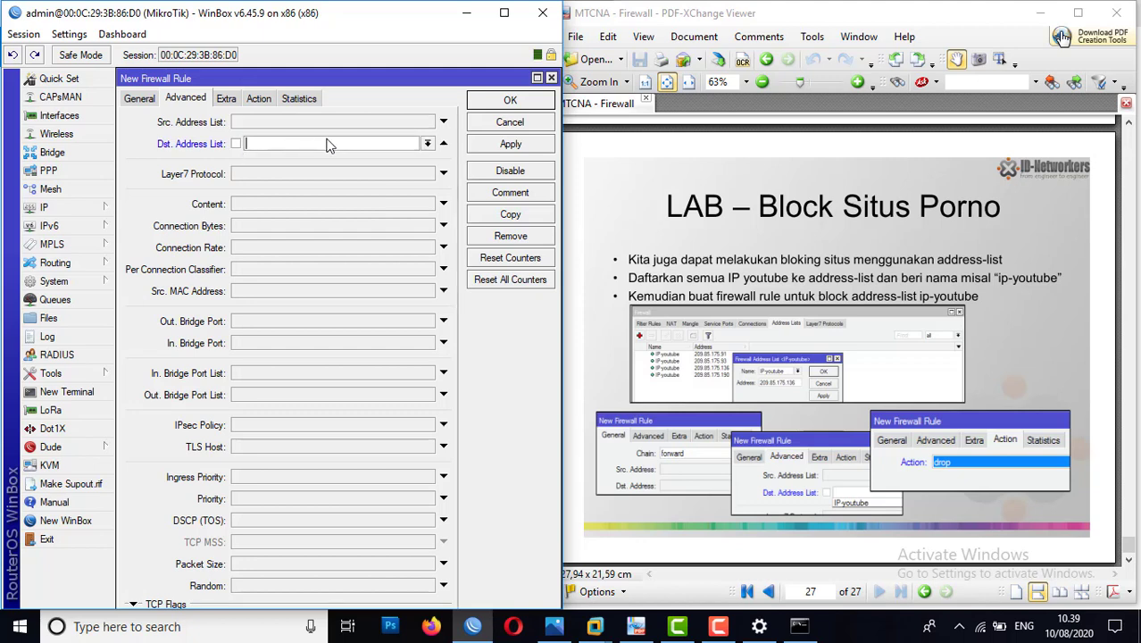
pyautogui.click(429, 144)
pyautogui.click(370, 156)
# Step: Set the new rule's action to drop and save the rule
pyautogui.click(259, 99)
pyautogui.click(275, 122)
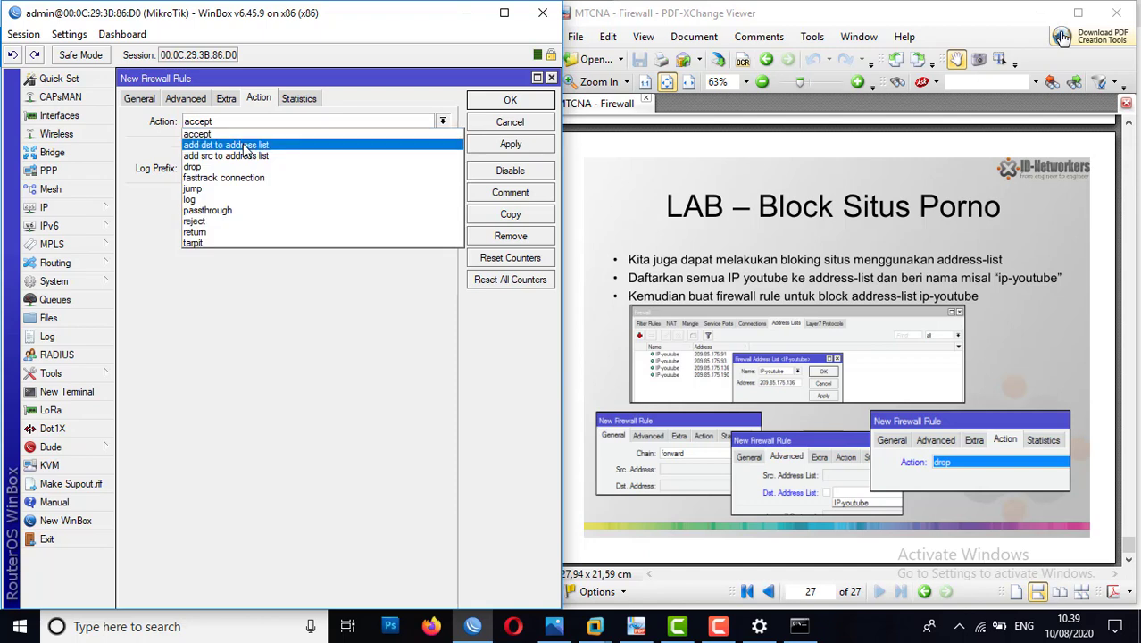
pyautogui.click(246, 172)
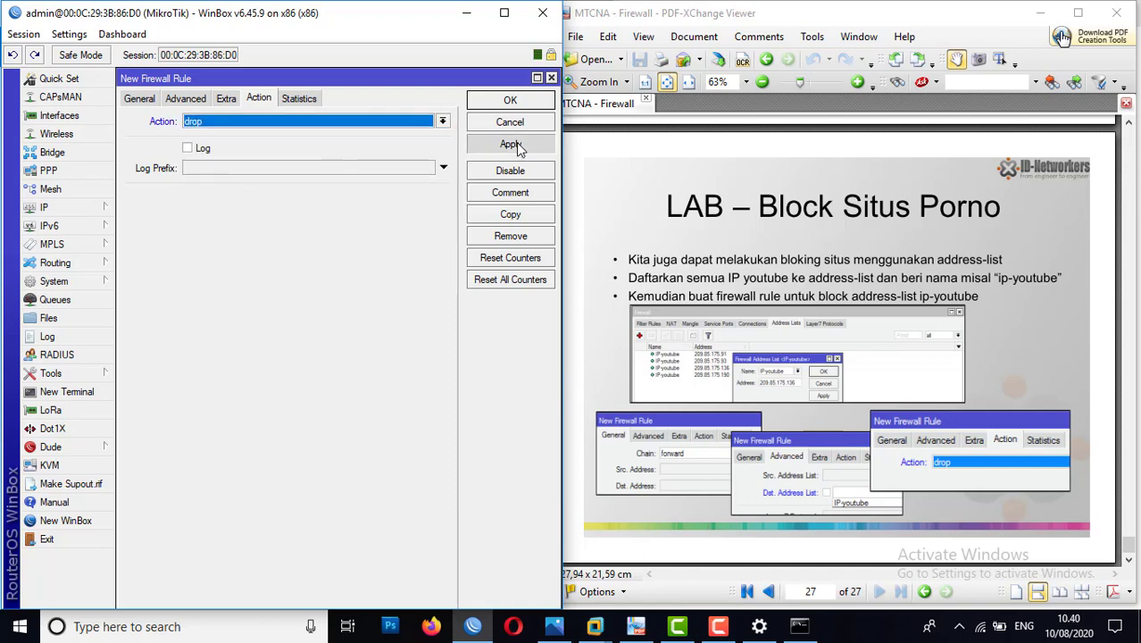
pyautogui.click(516, 145)
pyautogui.click(509, 100)
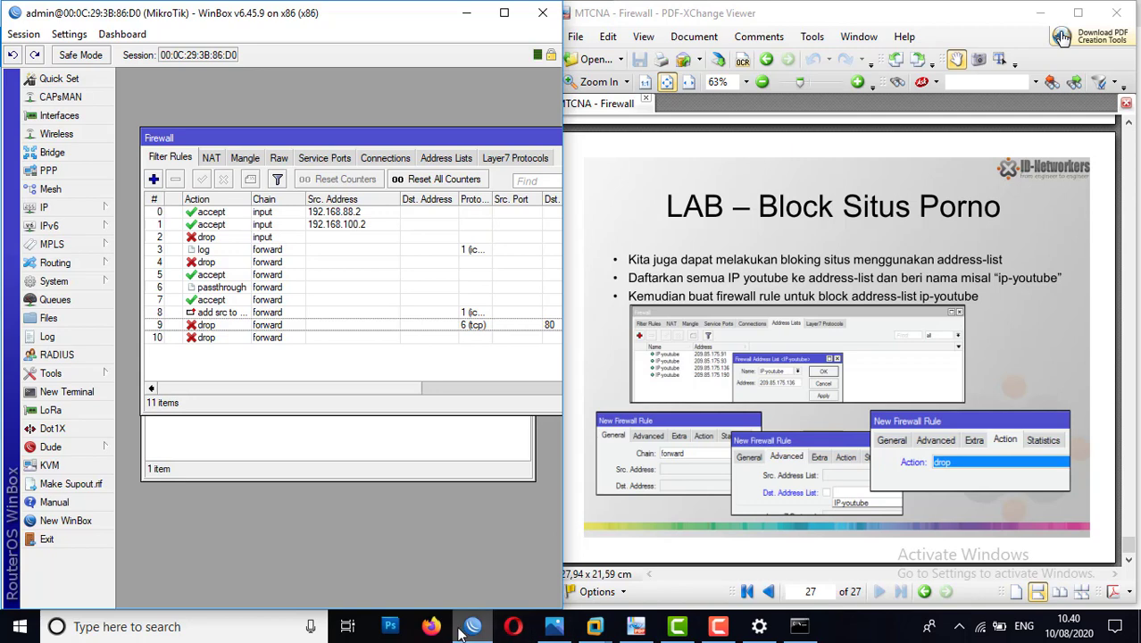
# Step: Switch to the Windows 7 virtual machine in VMware Workstation and ping google.com from its command prompt
pyautogui.click(608, 633)
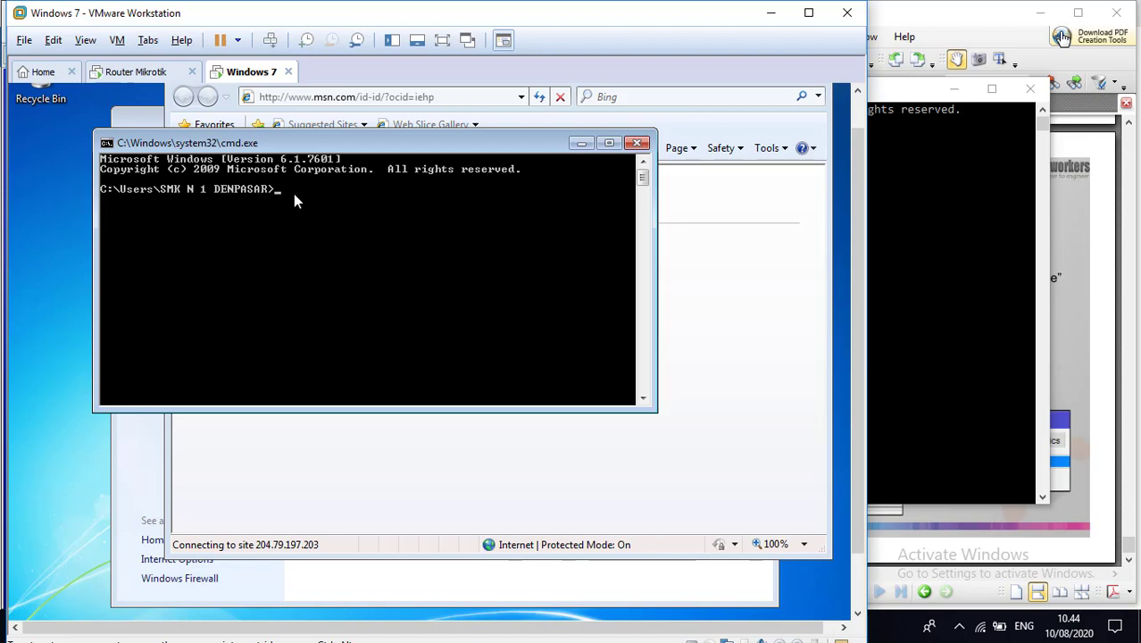
pyautogui.write('google.com')
pyautogui.press('Return')
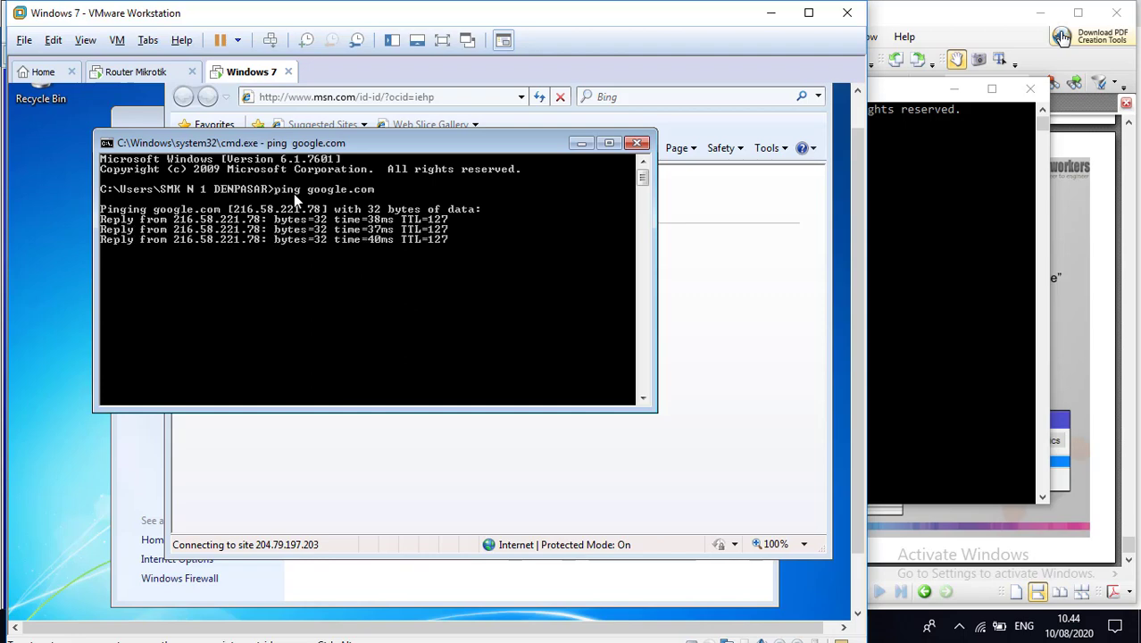
pyautogui.write('p')
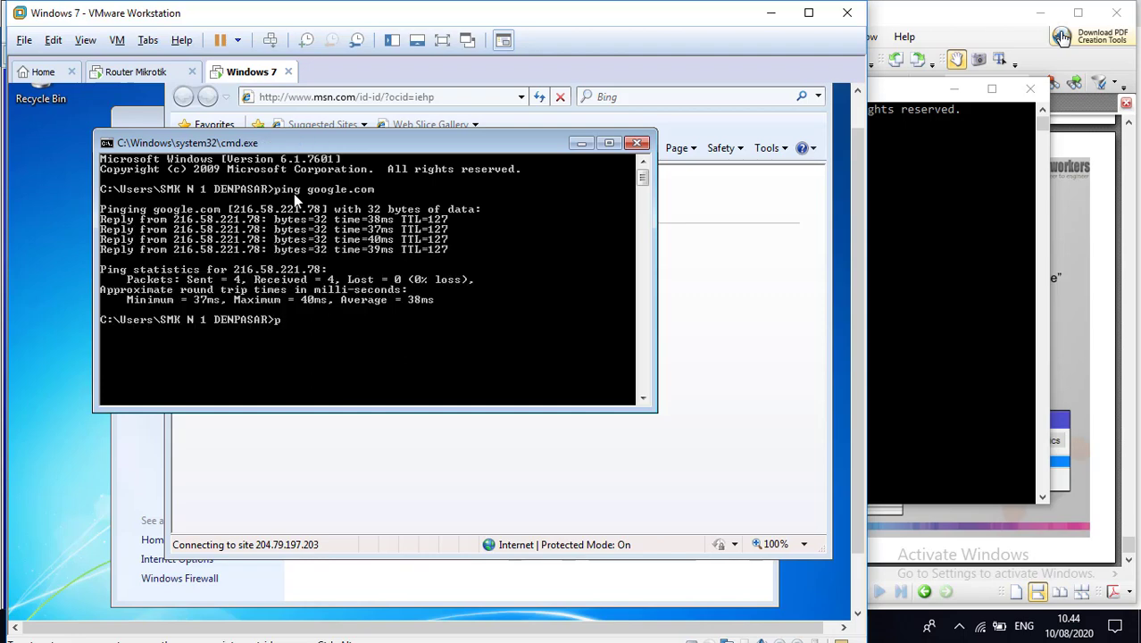
pyautogui.write('ing www.youtube.com')
pyautogui.press('Return')
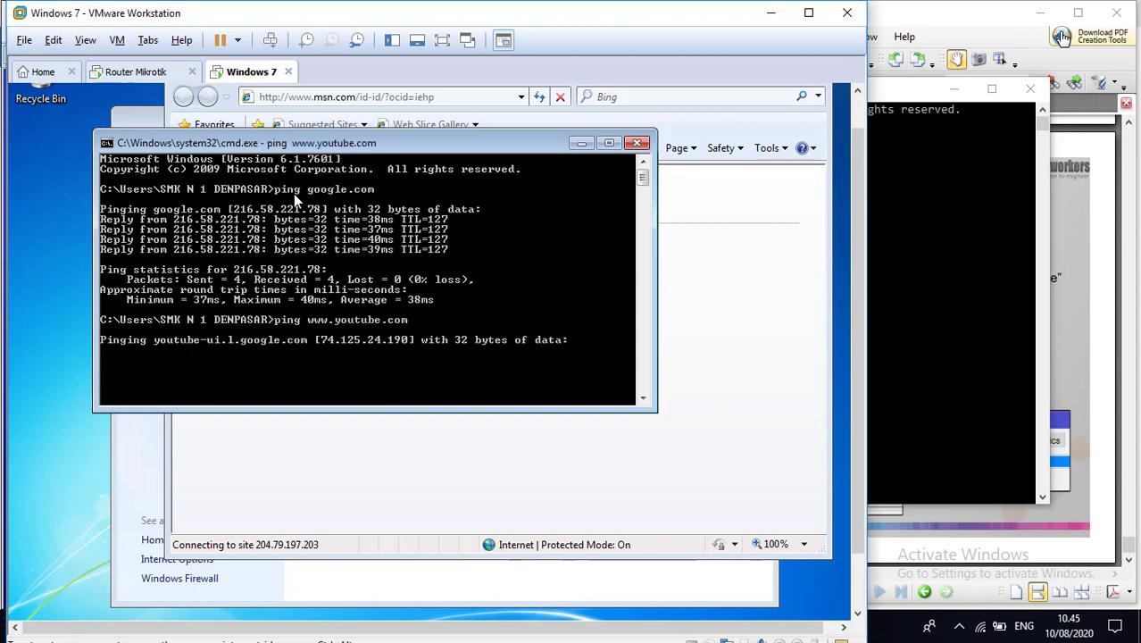